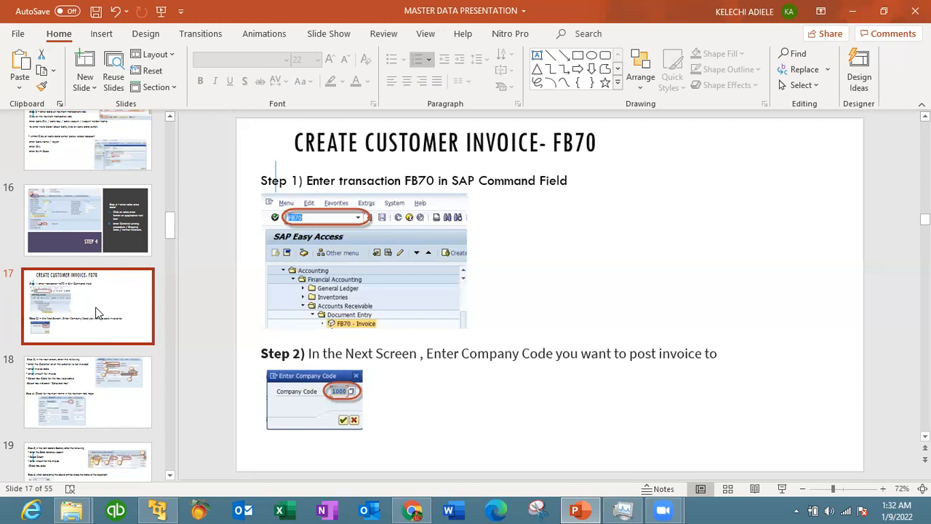
Switch to the Windows Server 2003 virtual machine and unlock it by entering the account password.
left_click(155, 509)
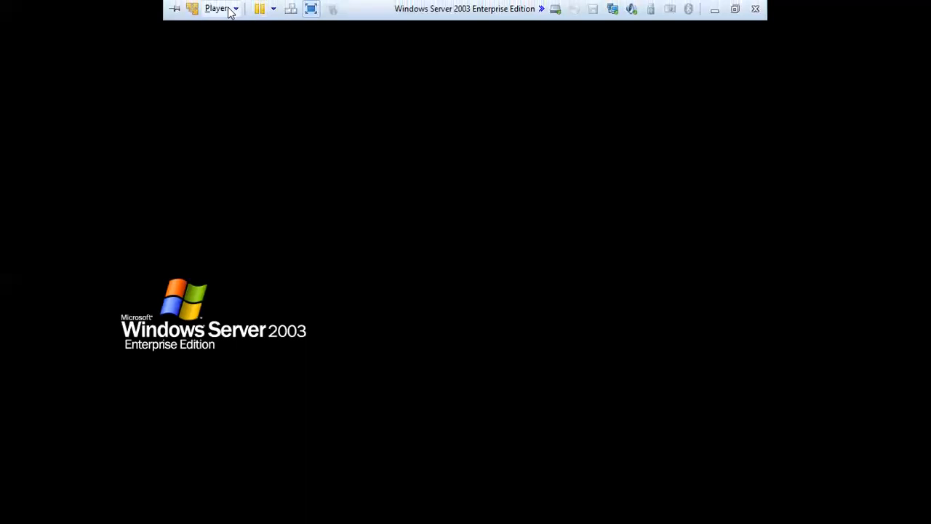
left_click(225, 8)
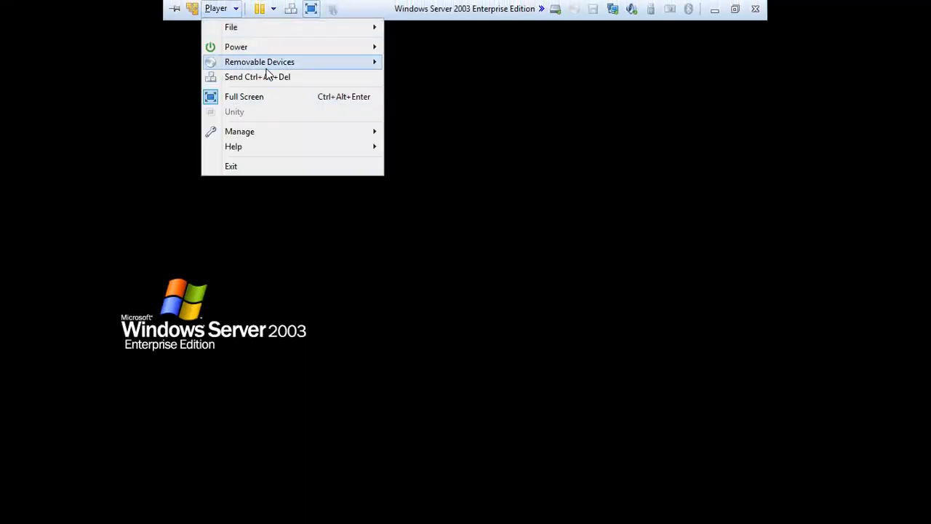
left_click(266, 77)
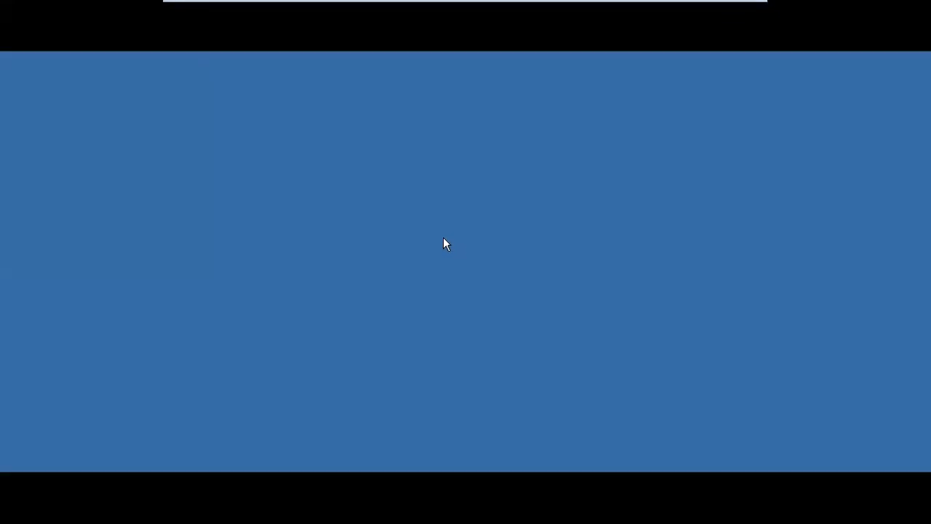
key("Caps_Lock")
type("********")
key("Return")
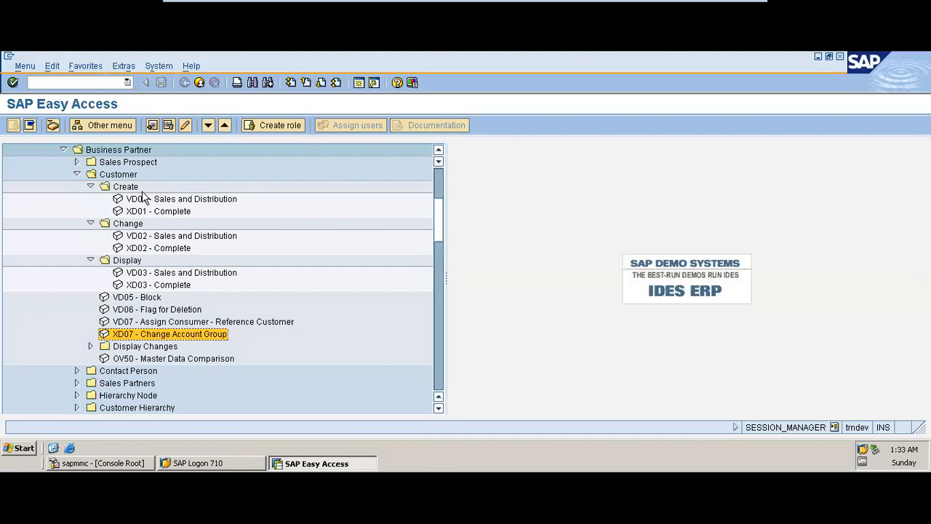
Collapse the Sales and Distribution folder in the SAP menu and start transaction FB70.
left_click(440, 169)
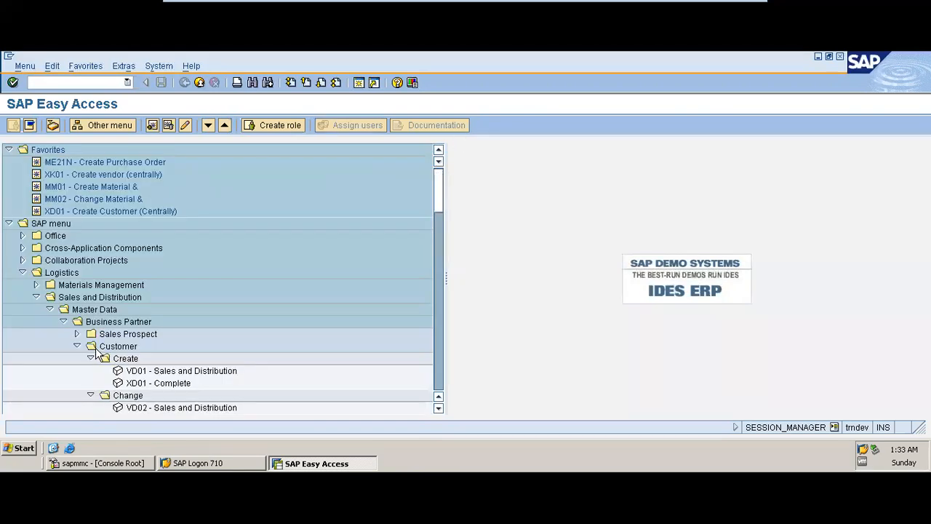
left_click(38, 298)
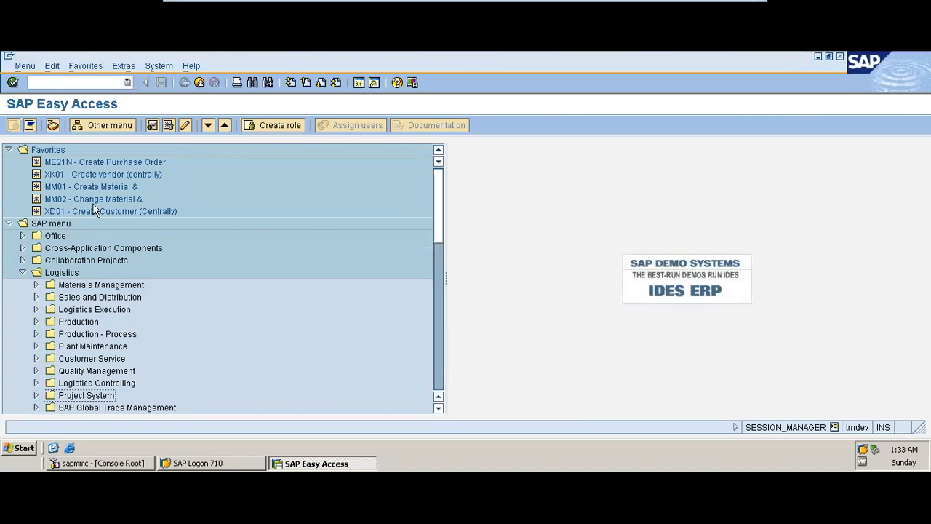
left_click(88, 83)
type("fb70")
key("Return")
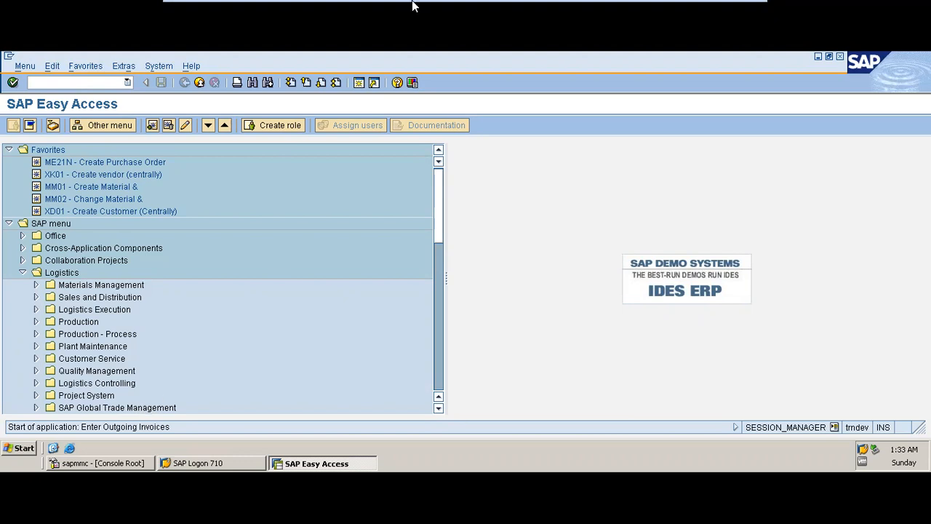
Check the FB70 customer invoice slide in PowerPoint and return to the SAP virtual machine.
mouse_move(415, 4)
left_click(714, 10)
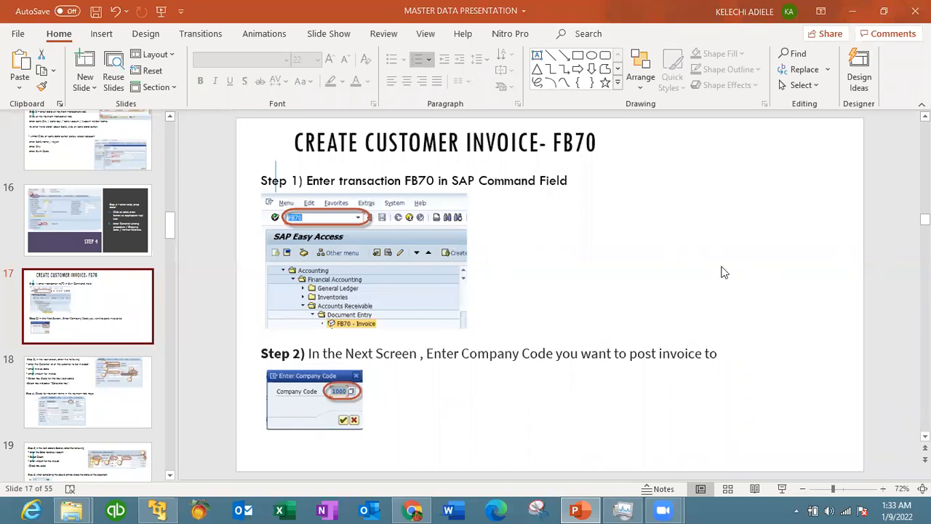
left_click(156, 509)
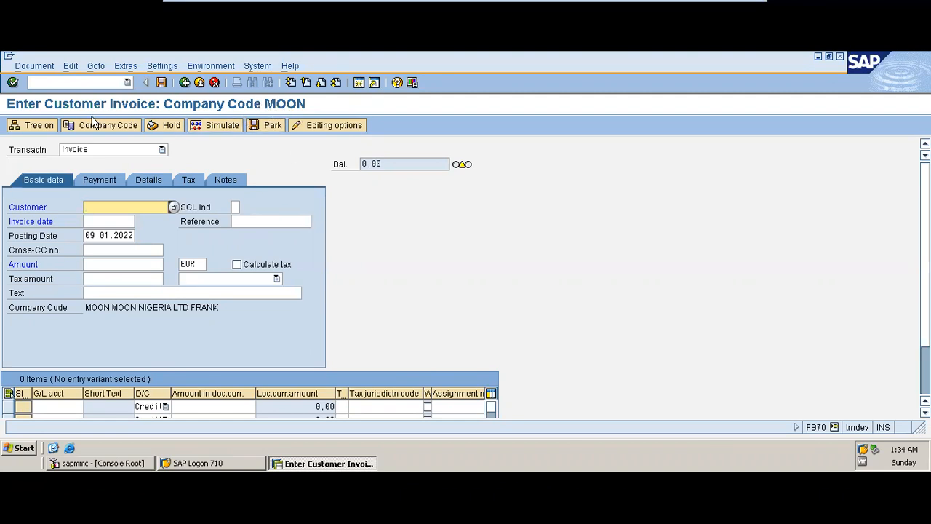
Open a second SAP session, view the sales order screen of transaction VA01, and return to SAP Easy Access.
left_click(359, 85)
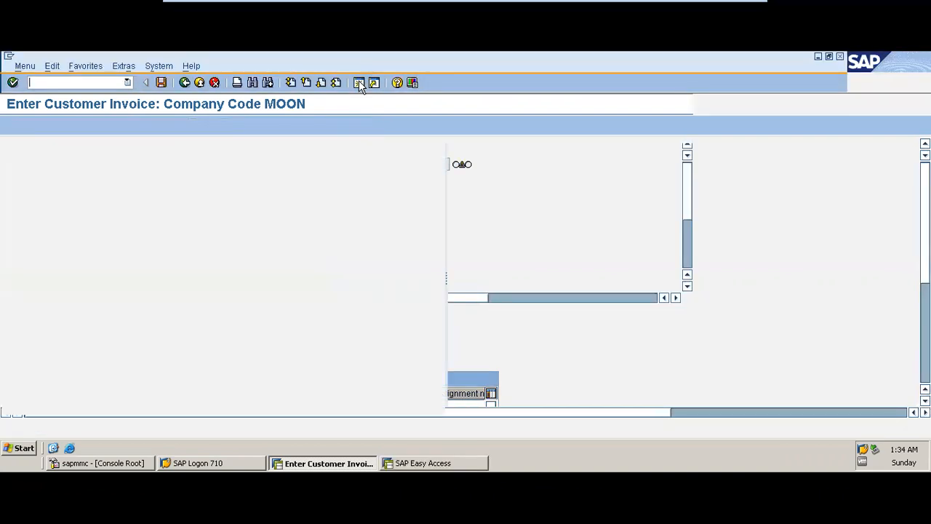
type("va01")
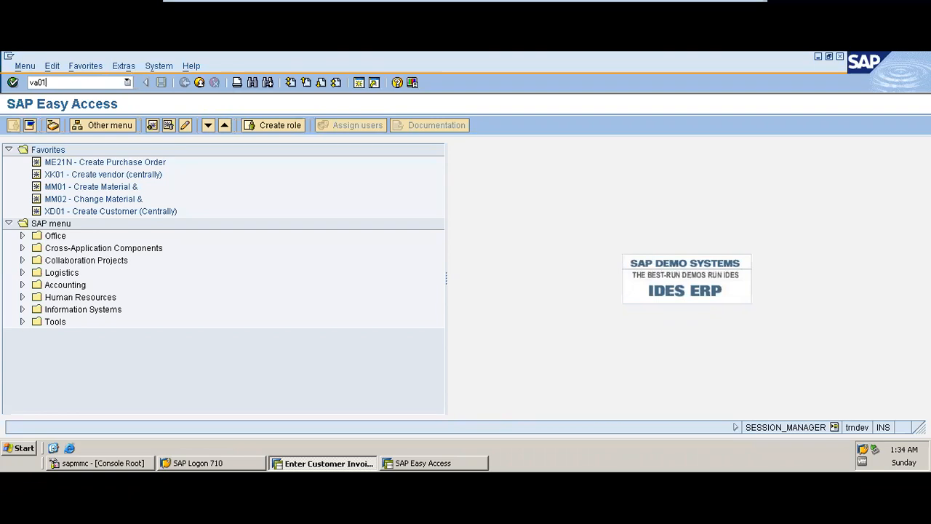
key("Return")
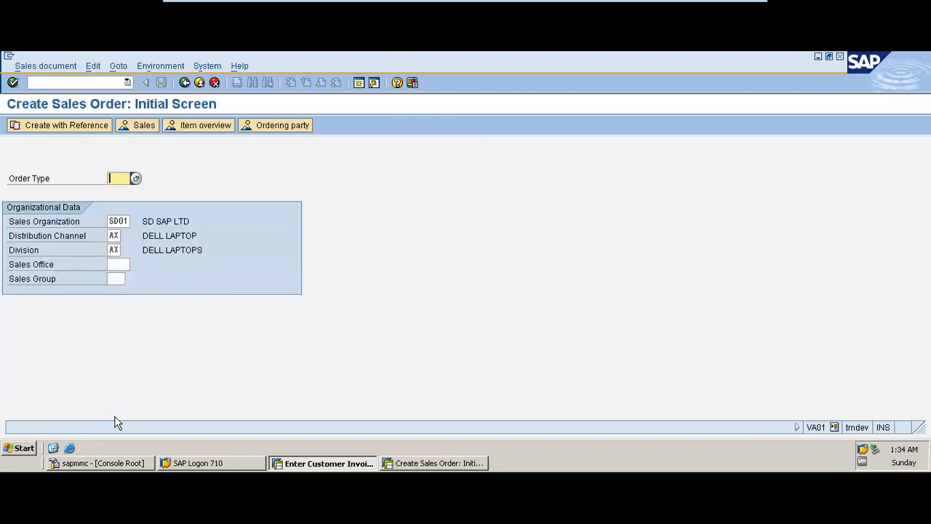
left_click(184, 83)
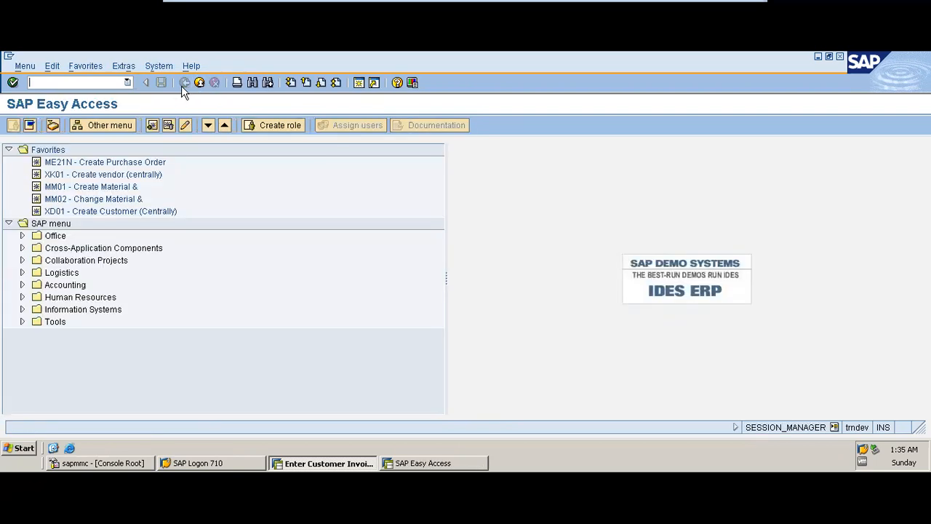
View the billing document screen of transaction VF01 and return to SAP Easy Access.
left_click(88, 85)
type("vf01")
key("Return")
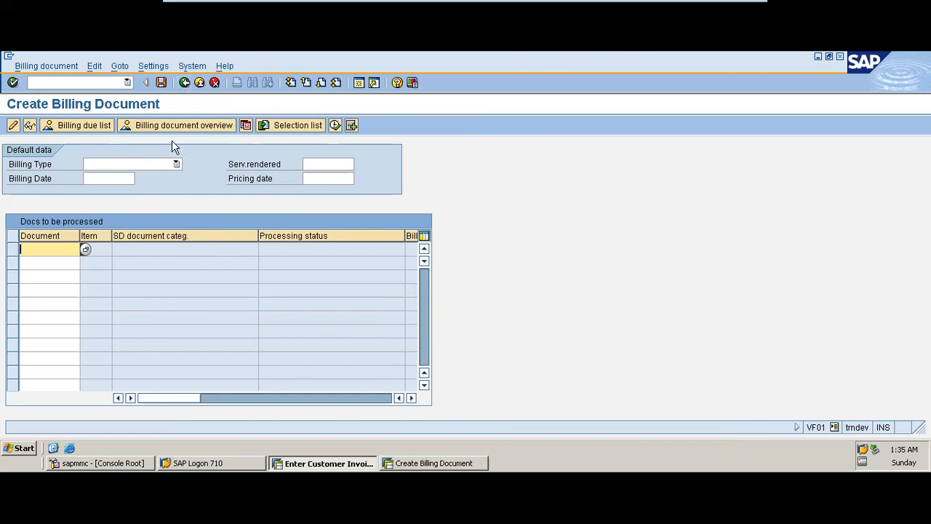
left_click(191, 83)
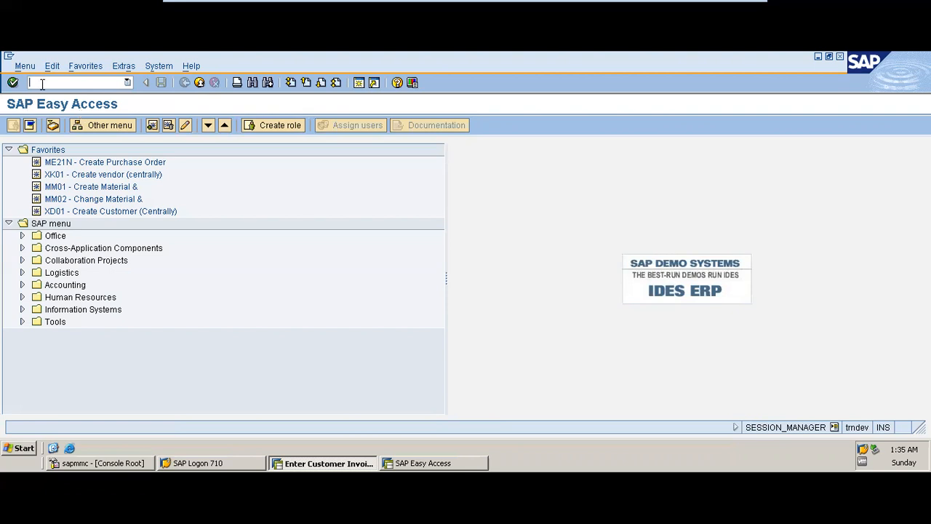
Start a sales order with transaction VA01 and set its order type to CMR.
type("va01")
key("Return")
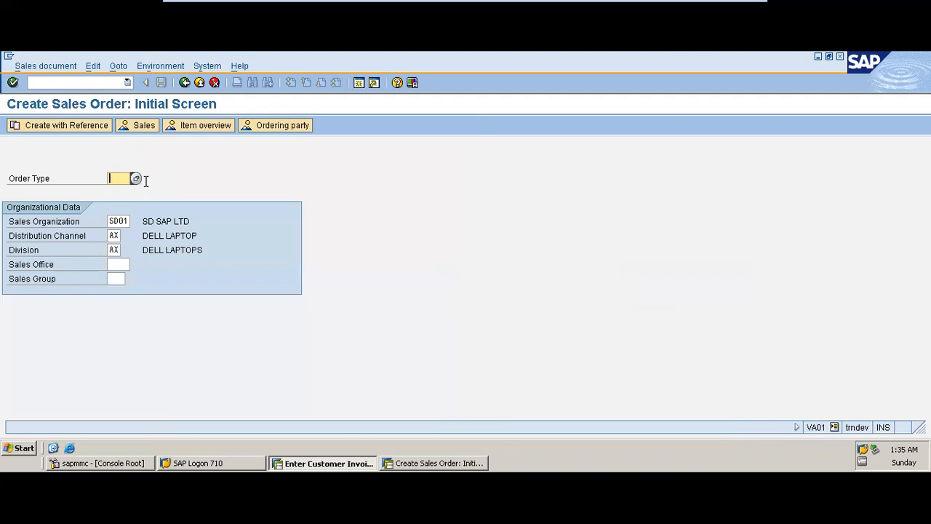
key("BackSpace")
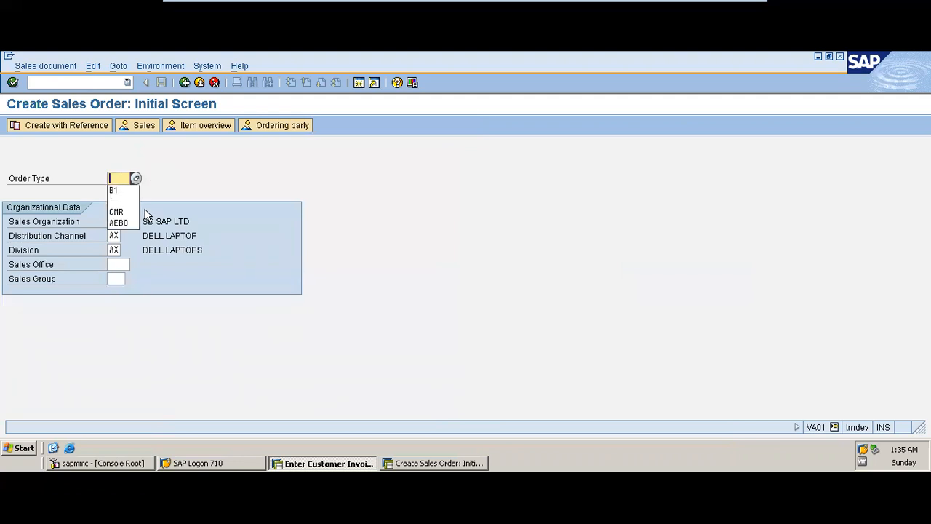
left_click(114, 180)
left_click(115, 181)
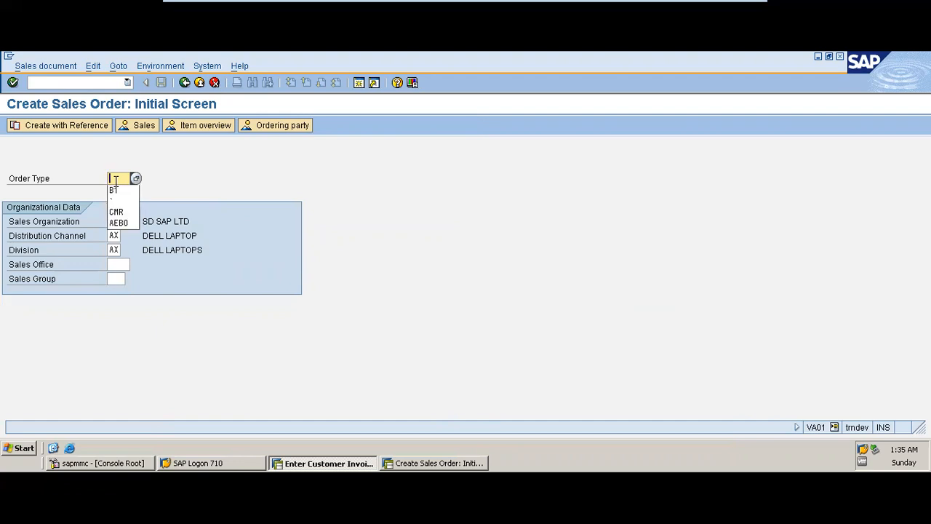
left_click(123, 214)
key("Return")
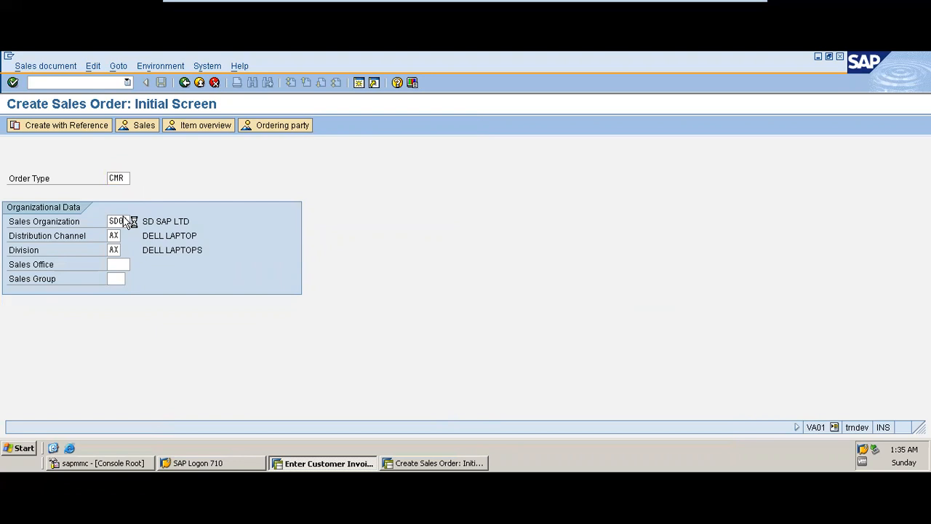
key("Return")
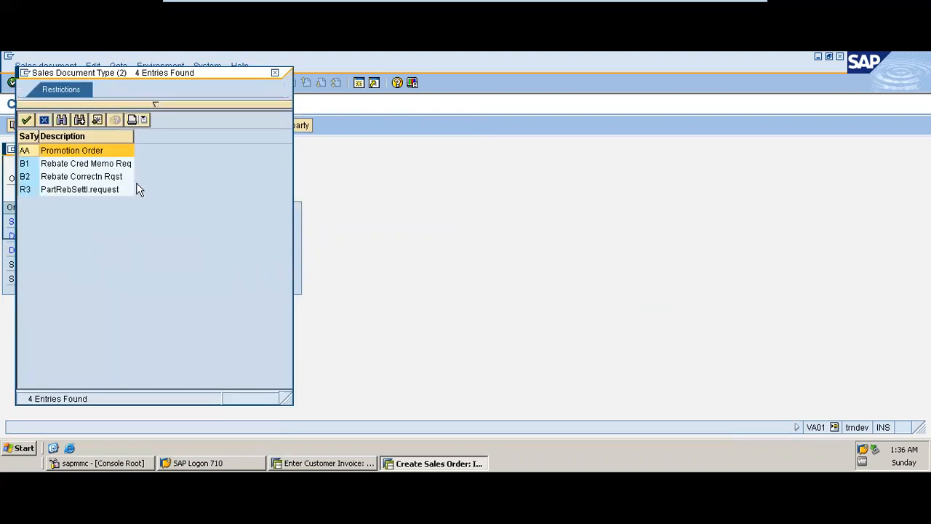
left_click(275, 73)
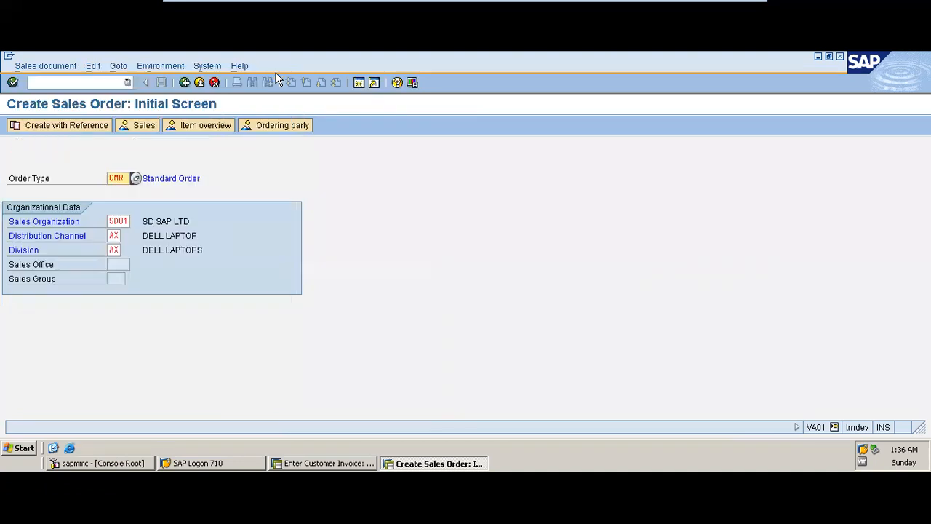
Try to continue the sales order with distribution channel AY and division AX.
left_click(116, 235)
key("BackSpace")
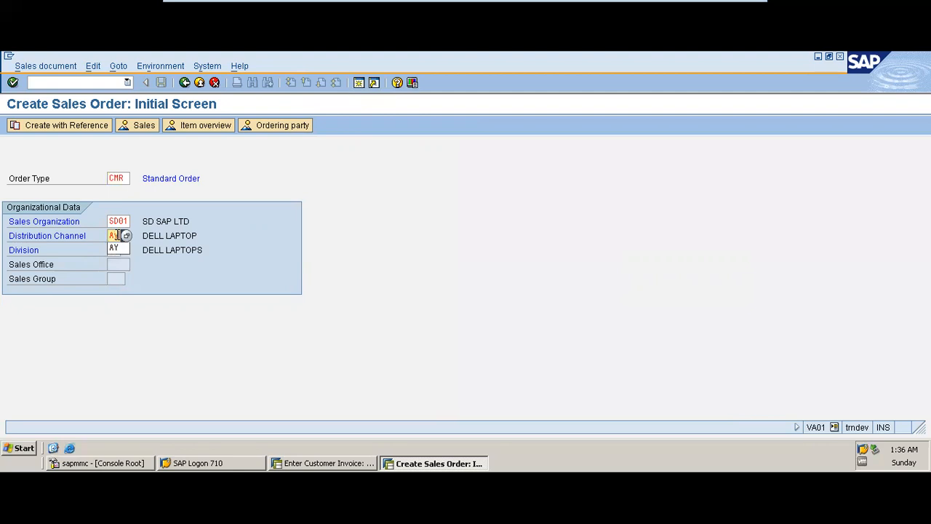
left_click(120, 248)
double_click(122, 249)
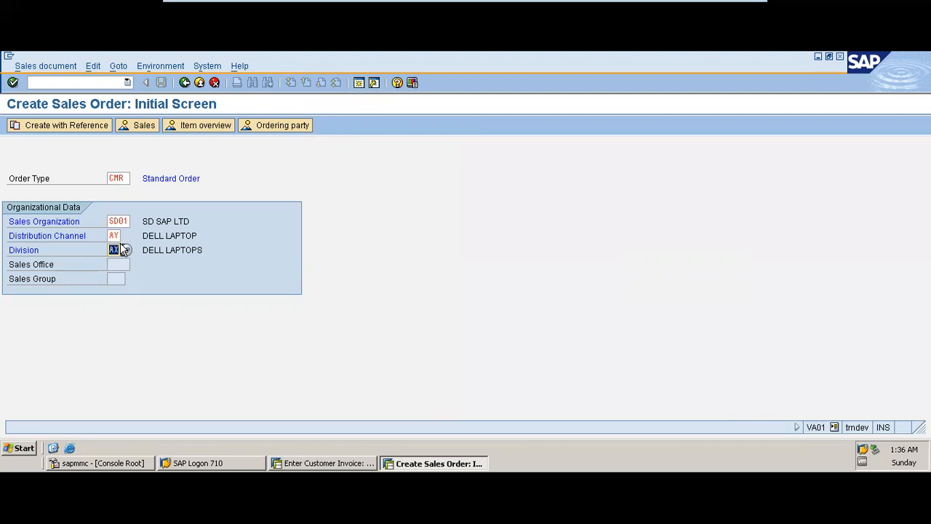
key("Return")
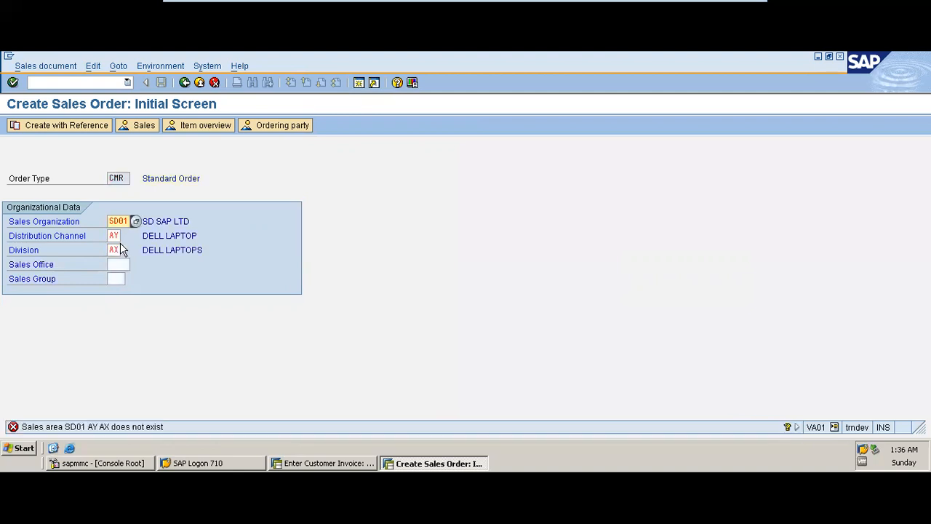
Set both the division and the distribution channel of the sales order to AX.
double_click(120, 249)
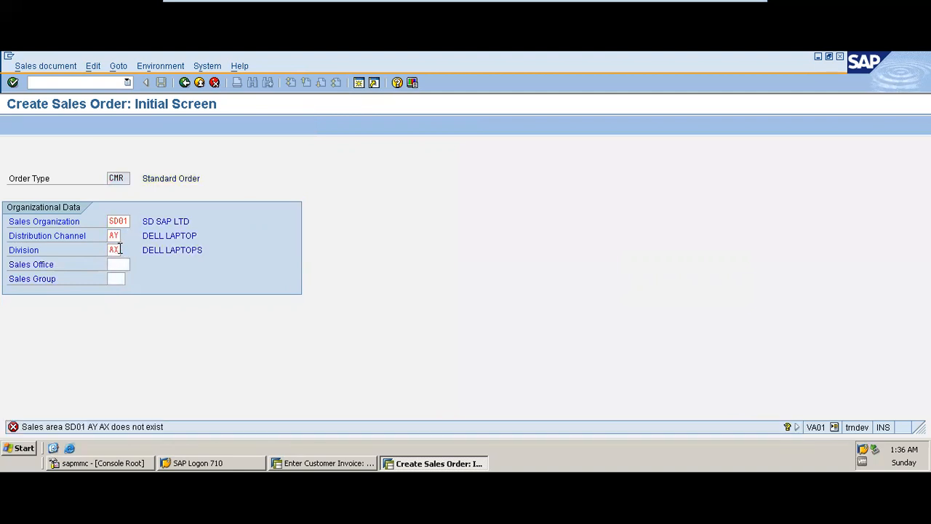
double_click(121, 250)
type("AX")
double_click(119, 236)
type("AX")
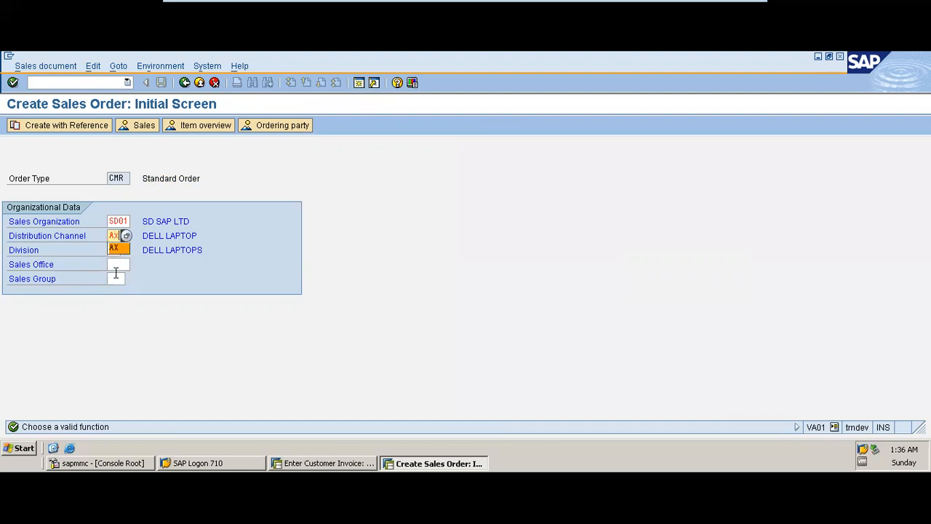
Set the sales office to SDAB and the sales group to SDA, and choose order type AA, Promotion Order.
left_click(115, 278)
left_click(117, 264)
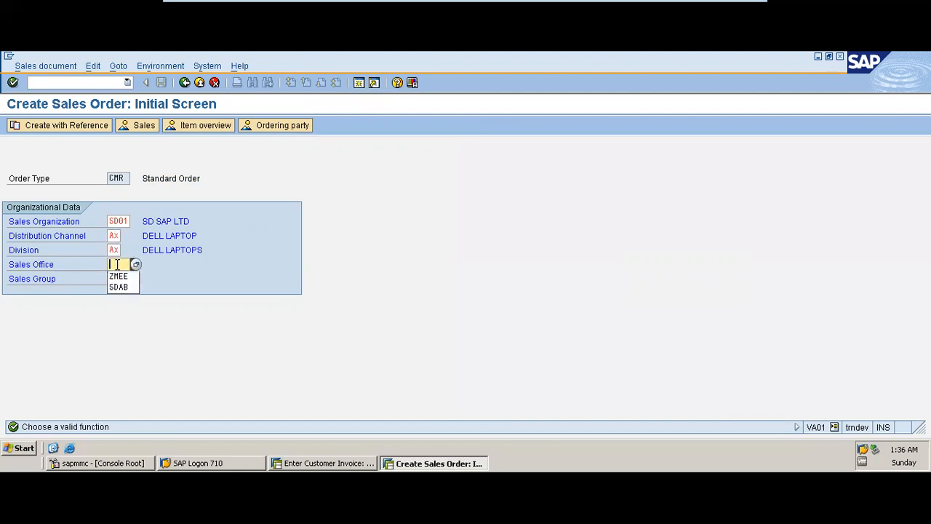
left_click(131, 288)
left_click(119, 277)
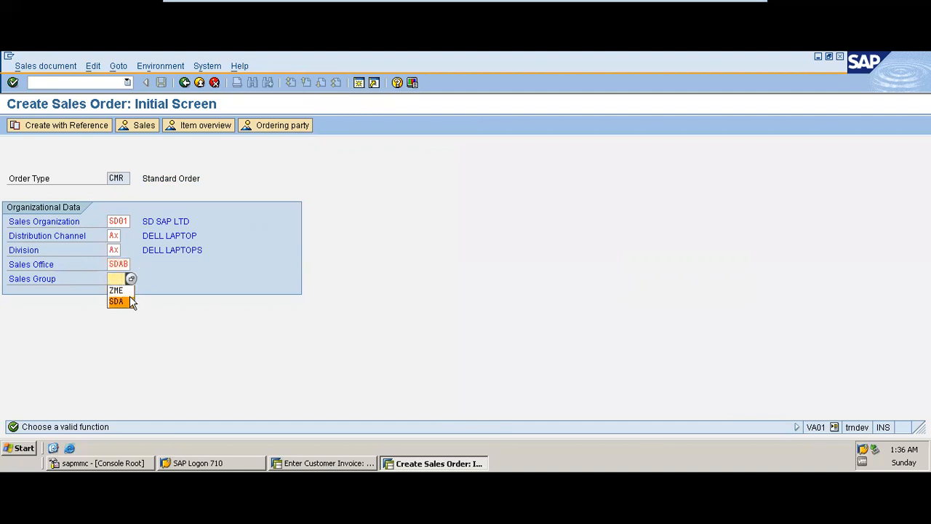
left_click(128, 301)
key("Return")
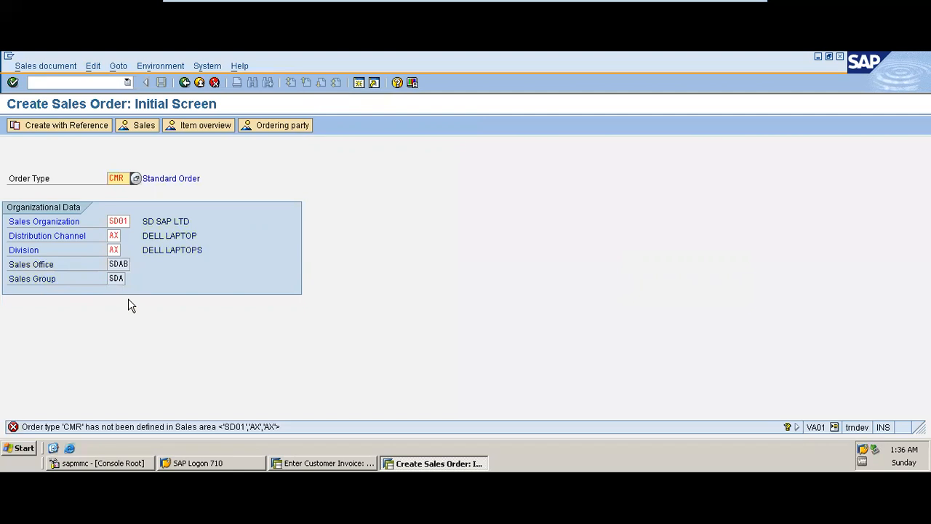
left_click(136, 178)
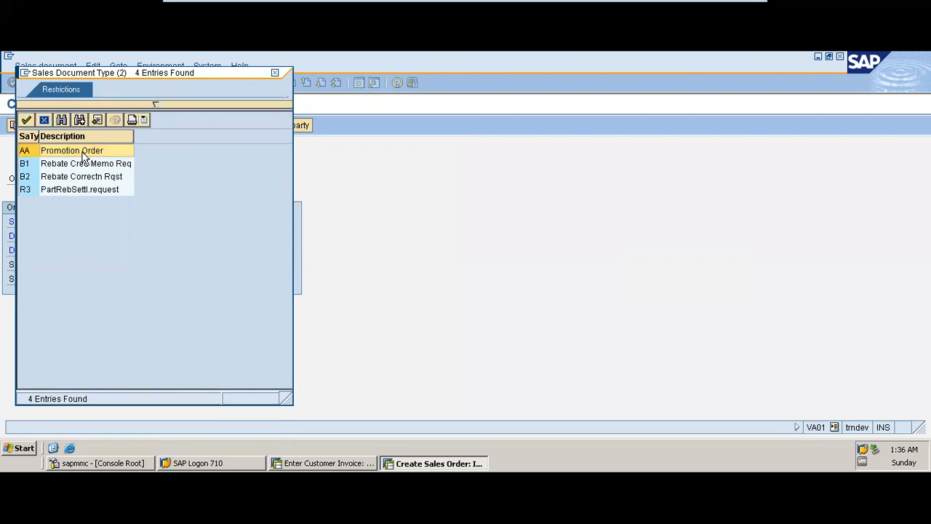
double_click(82, 156)
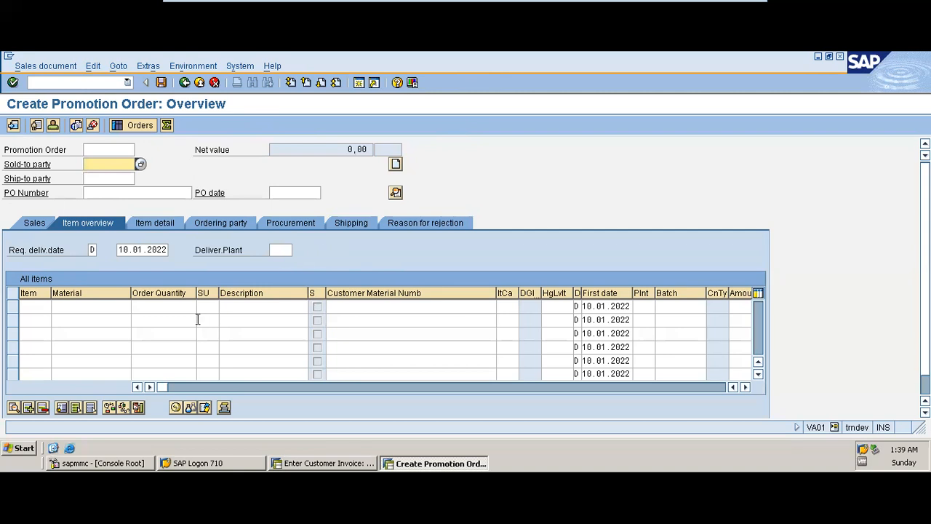
Cancel the promotion order and return to the Enter Customer Invoice session.
left_click(70, 306)
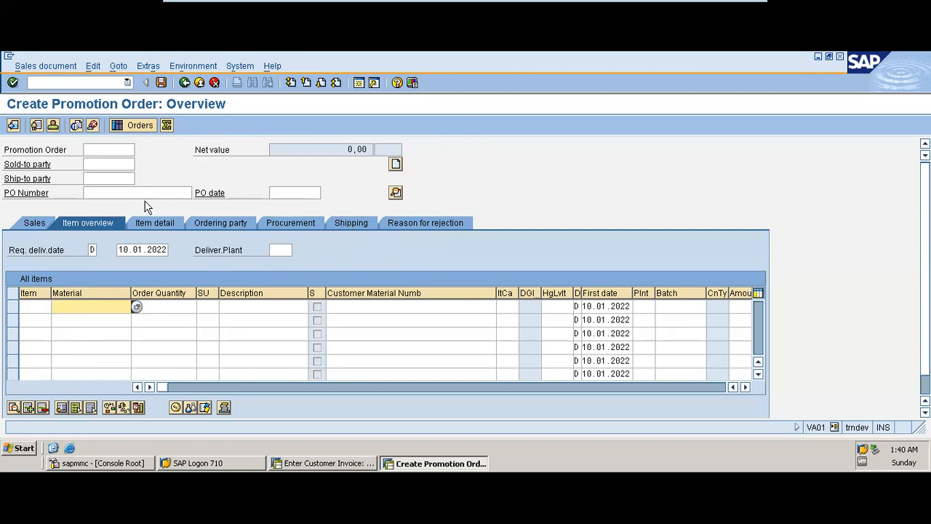
left_click(45, 219)
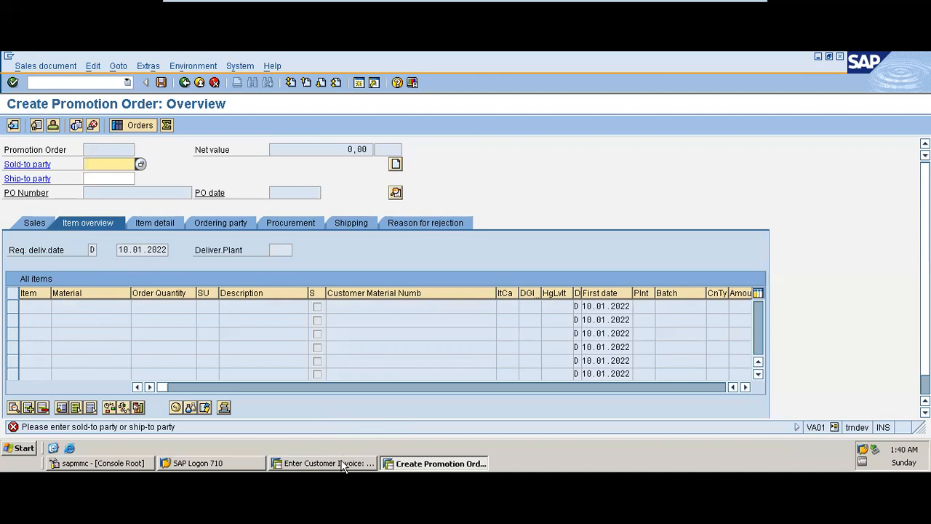
left_click(214, 82)
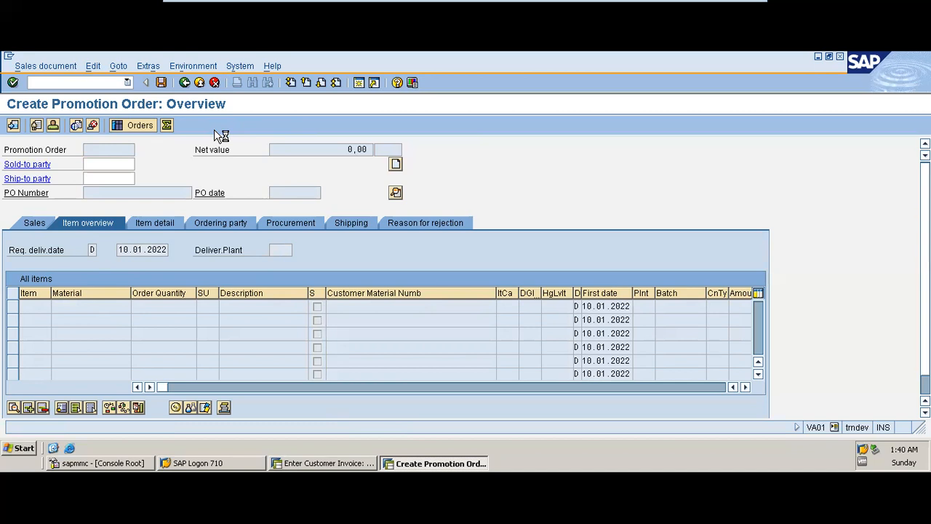
left_click(309, 466)
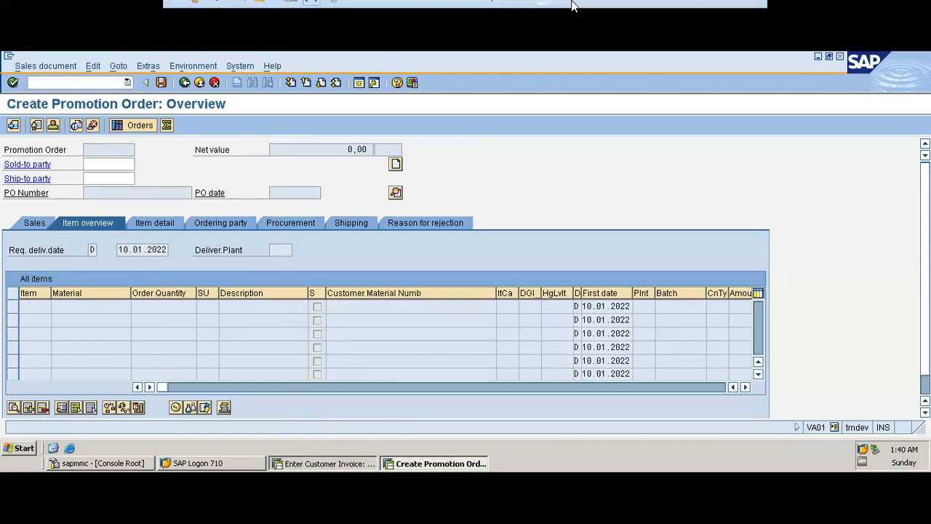
left_click(720, 10)
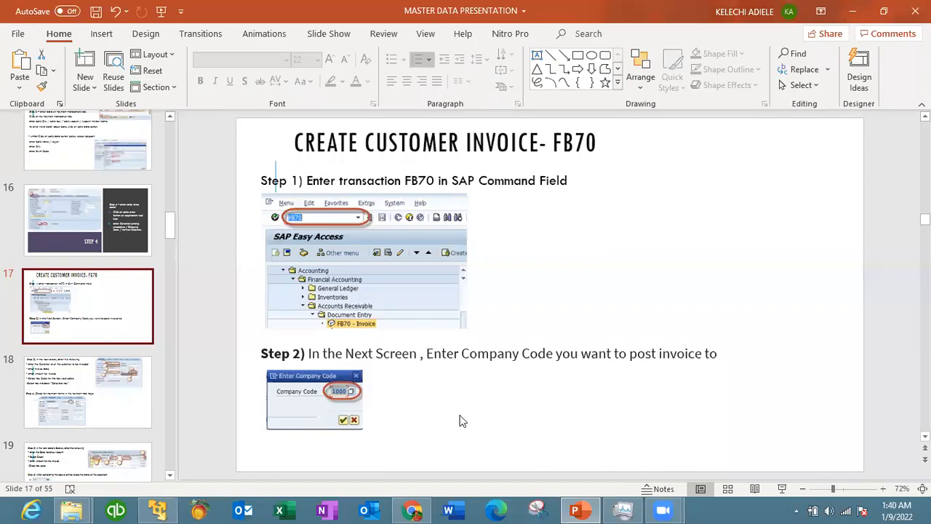
left_click(158, 510)
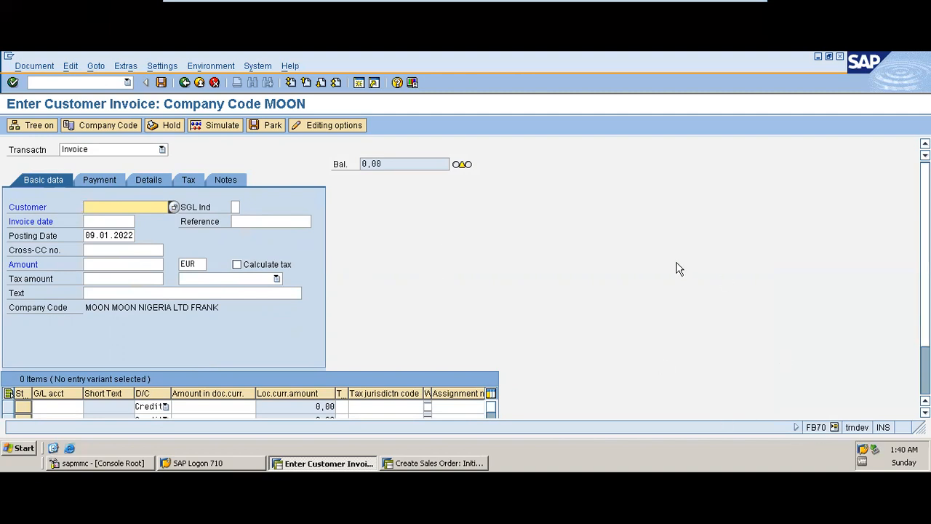
Change the company code of the customer invoice to SD01.
left_click(117, 130)
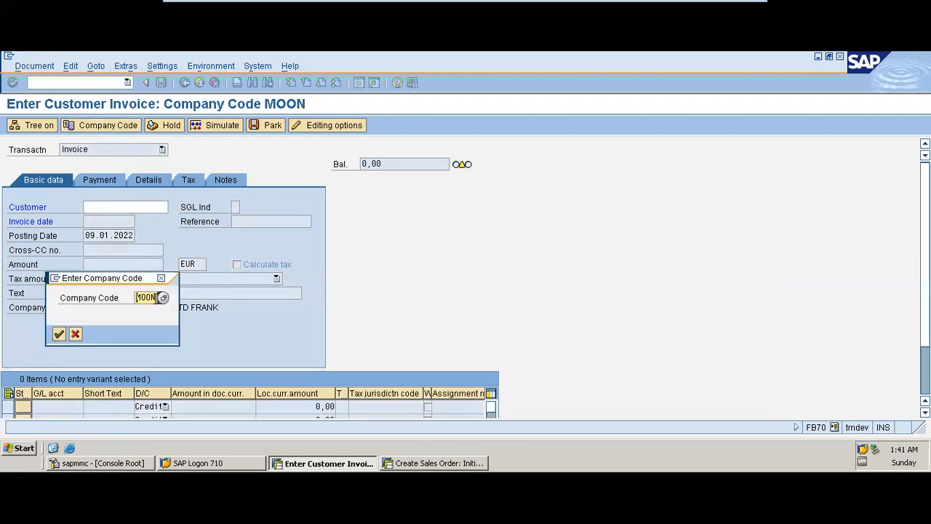
key("BackSpace")
key("BackSpace")
key("BackSpace")
key("BackSpace")
type("SD0")
left_click(59, 334)
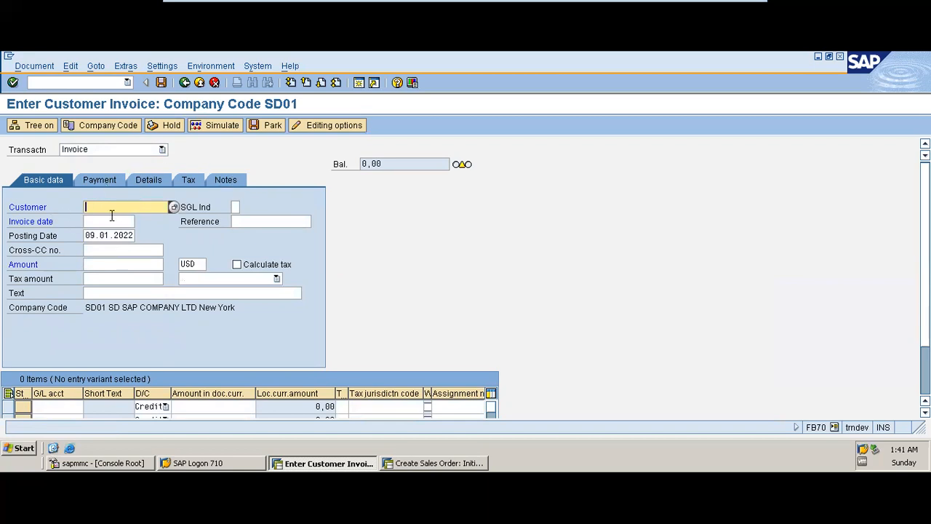
Search the customers of company code SD01 for the name *SAMSUNG* without a hit limit and select SAMSUNG NIG LTD.
left_click(174, 207)
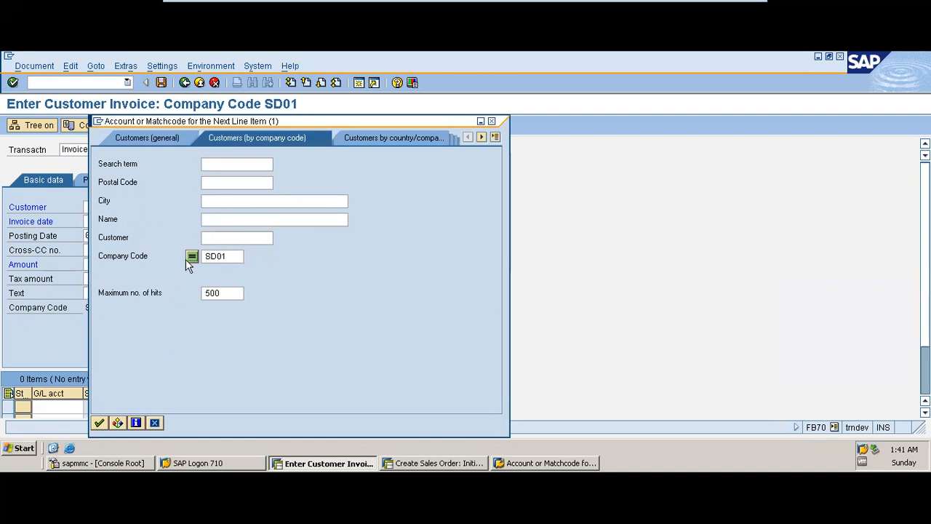
key("BackSpace")
key("BackSpace")
left_click(214, 238)
type("*SAMSUNG*")
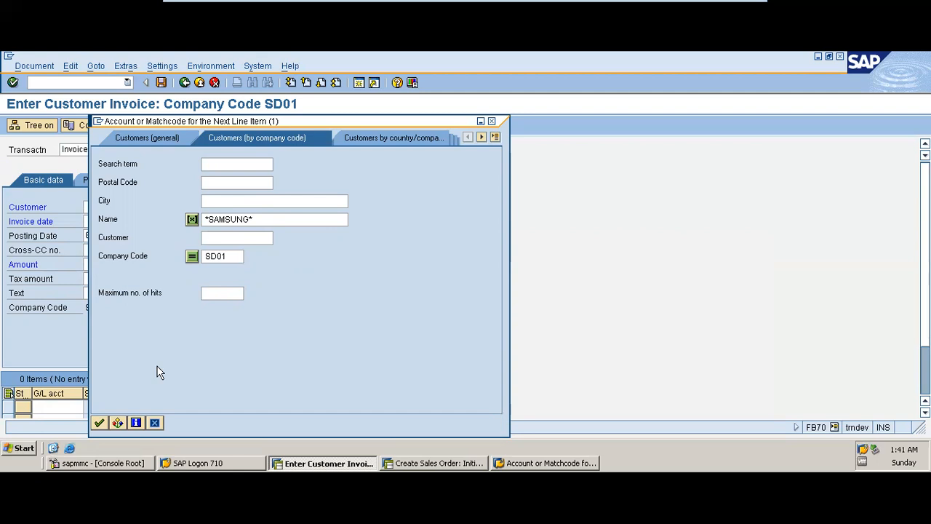
left_click(99, 422)
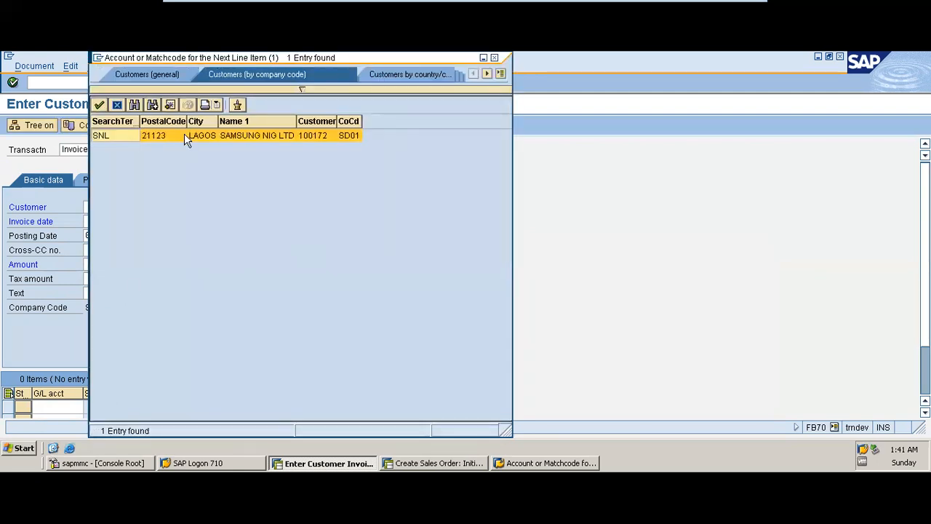
double_click(255, 138)
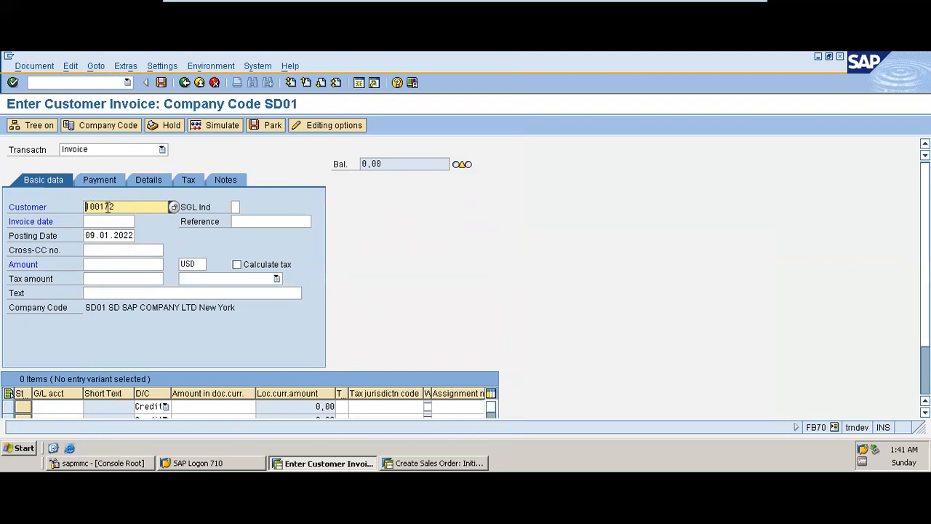
Set the invoice date to 08.07.2020.
left_click(125, 225)
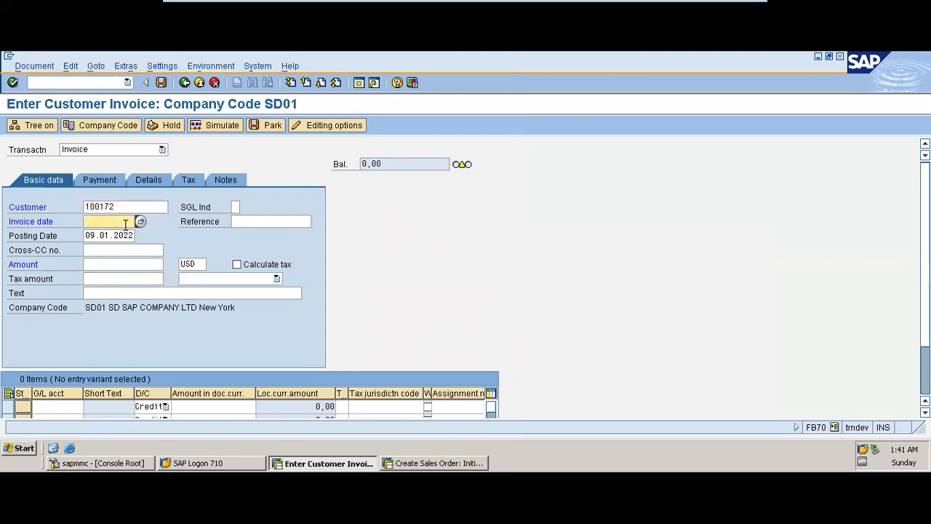
type("01.")
key("BackSpace")
key("BackSpace")
key("BackSpace")
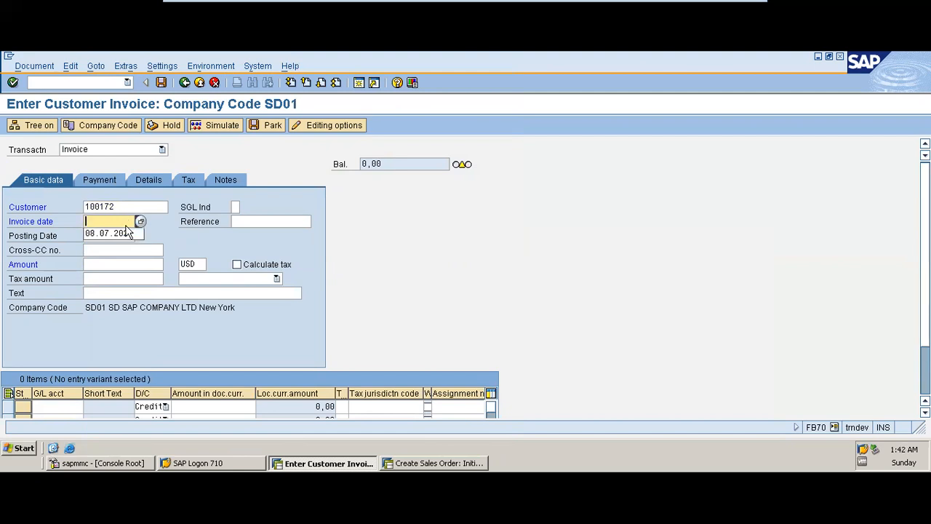
left_click(129, 236)
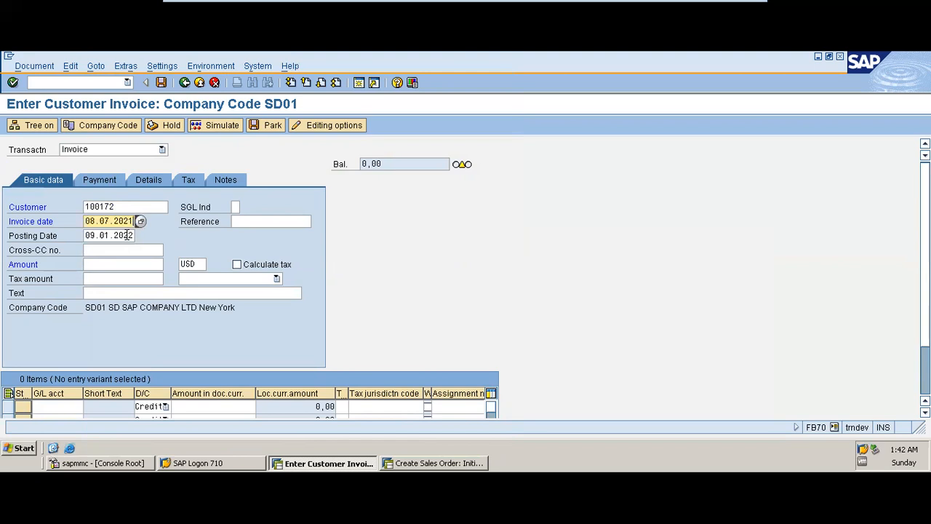
key("BackSpace")
type("0")
key("Tab")
key("Tab")
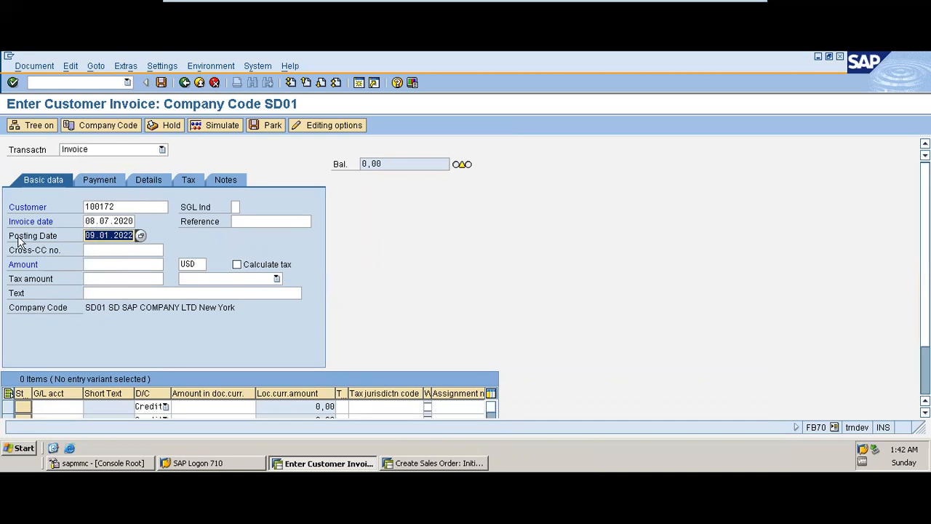
Set the posting date to 09.07.2020 and the reference to SAM001.
left_click(130, 235)
double_click(131, 235)
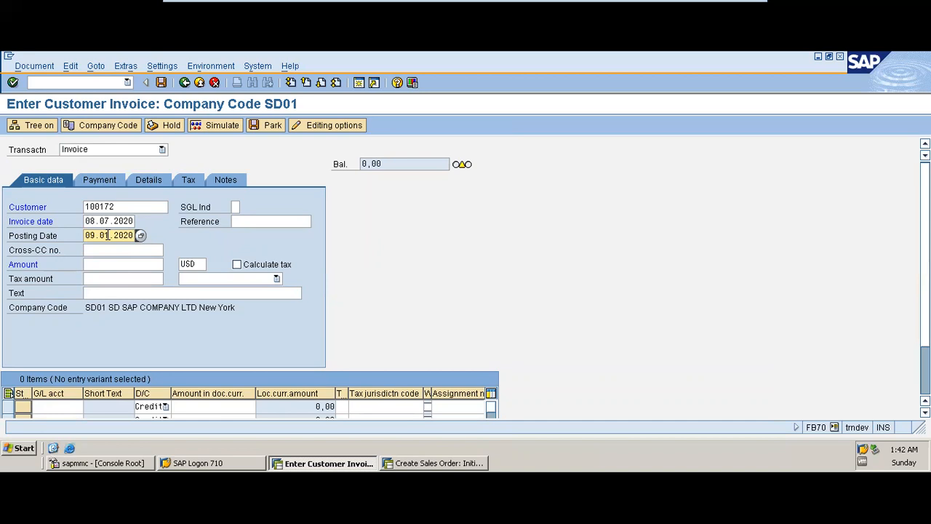
key("BackSpace")
key("BackSpace")
key("BackSpace")
type("07.")
left_click(248, 221)
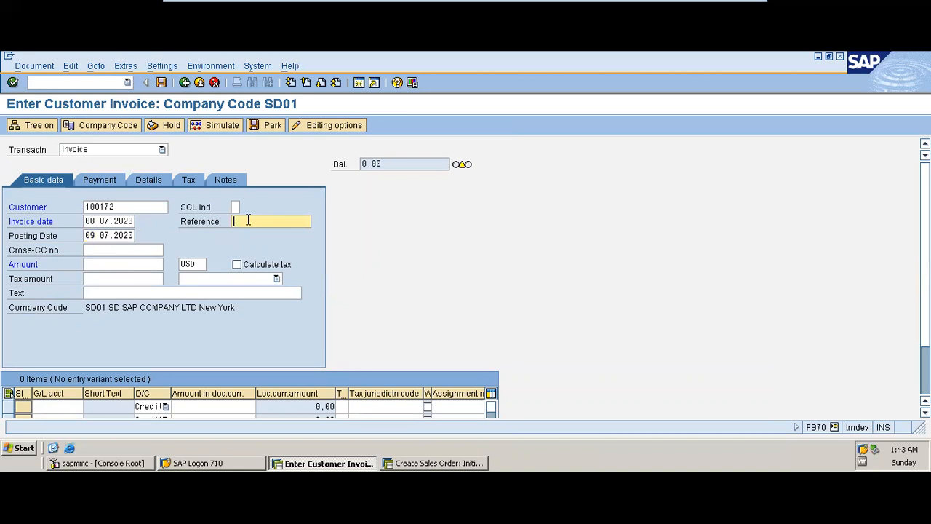
type("SAM001")
Enter an invoice amount of 400000 USD and turn on the automatic tax calculation.
left_click(134, 263)
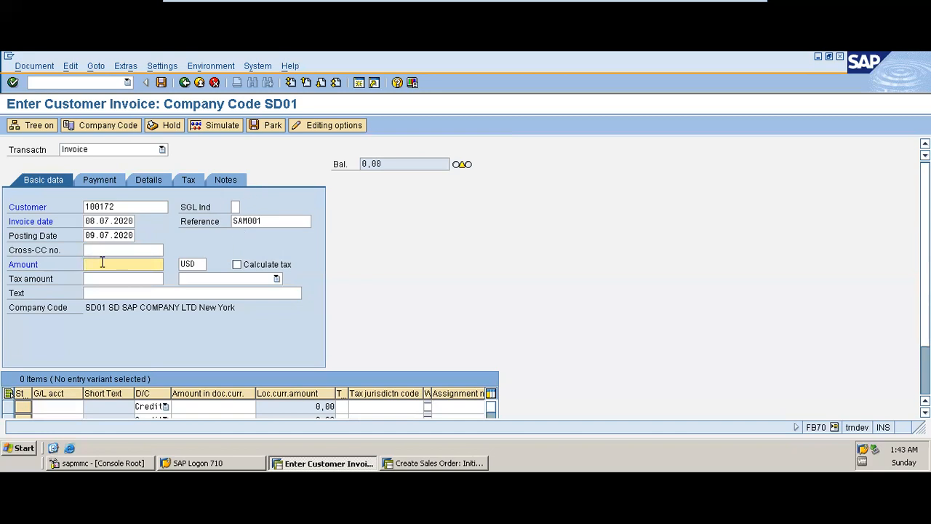
type("350")
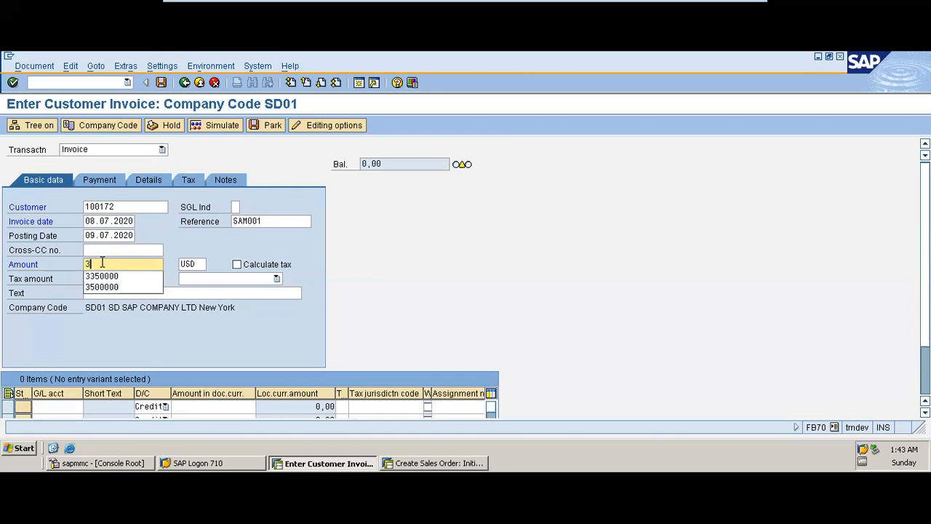
key("BackSpace")
key("BackSpace")
key("BackSpace")
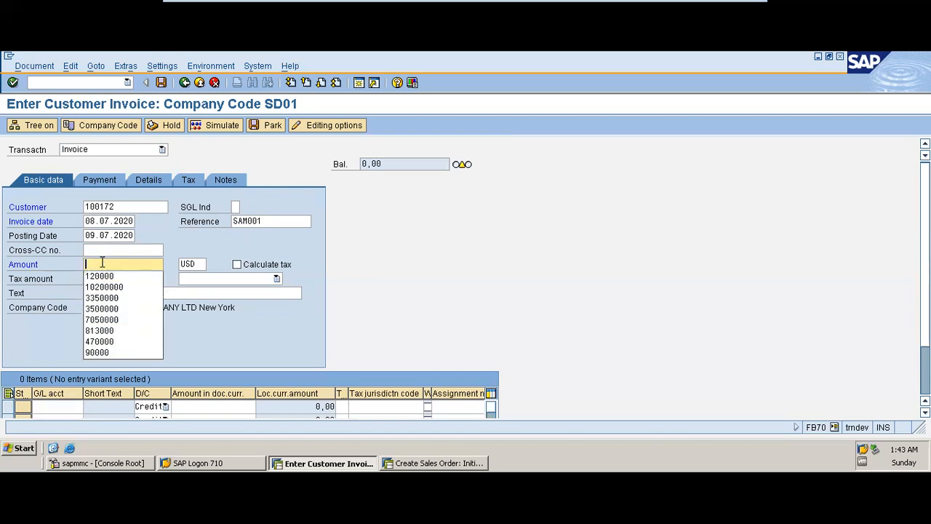
type("400000")
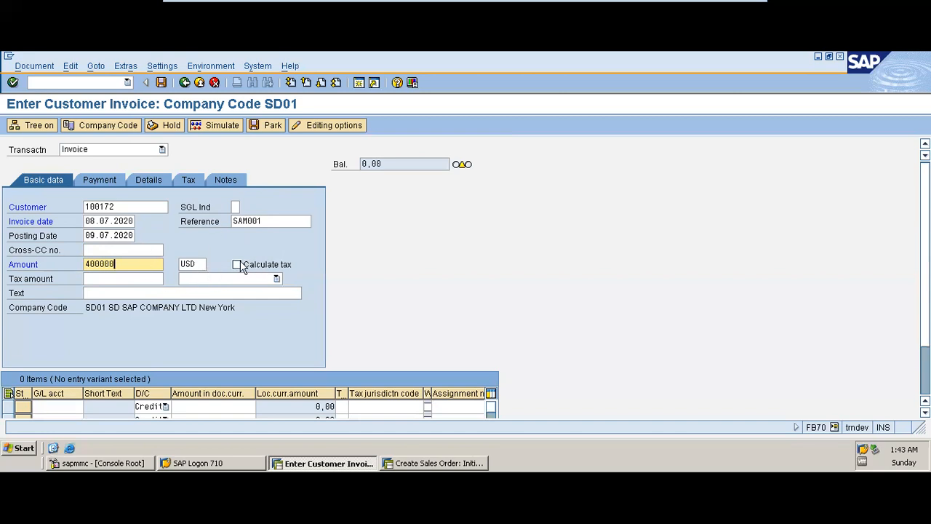
scroll(356, 254, "down", 2)
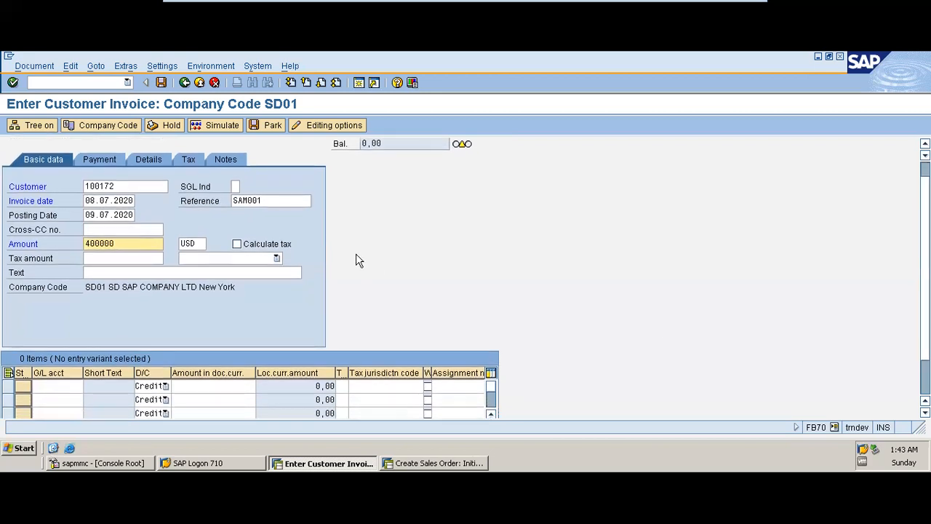
left_click(277, 246)
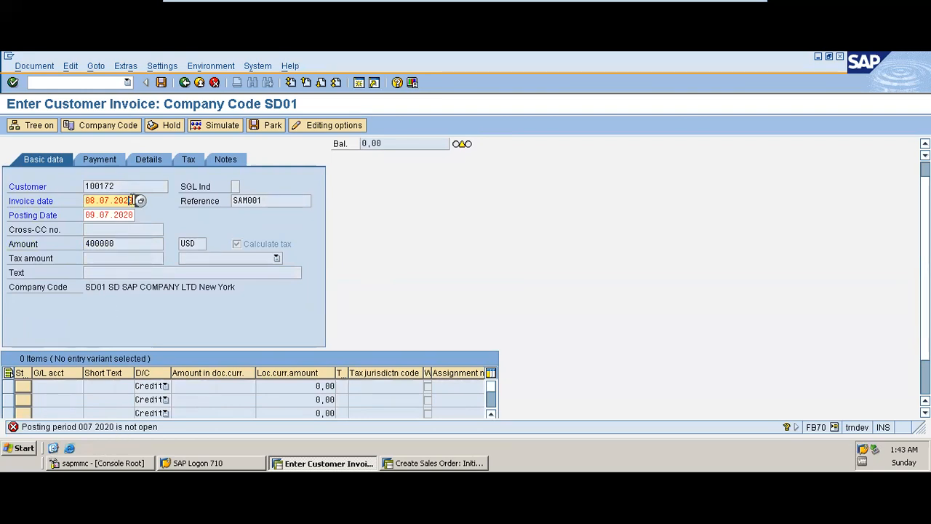
Change the invoice date to 08.07.2021 and the posting date to 09.07.2021, and submit the invoice header data.
type("1")
key("Return")
left_click(135, 215)
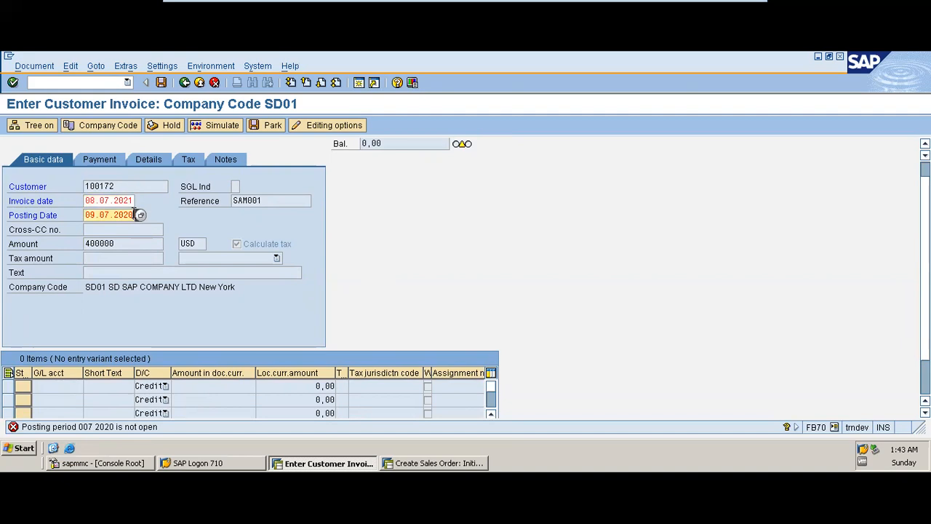
key("BackSpace")
type("1")
key("Return")
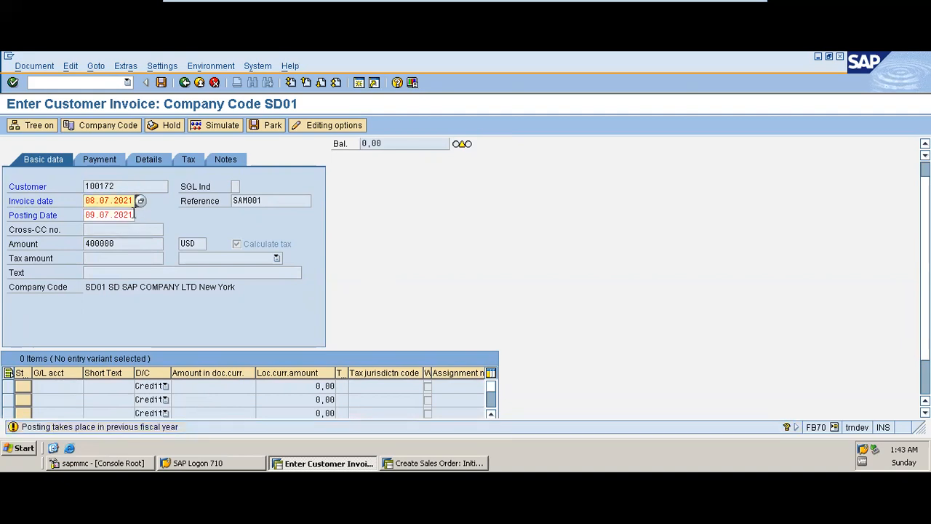
key("Return")
key("Return")
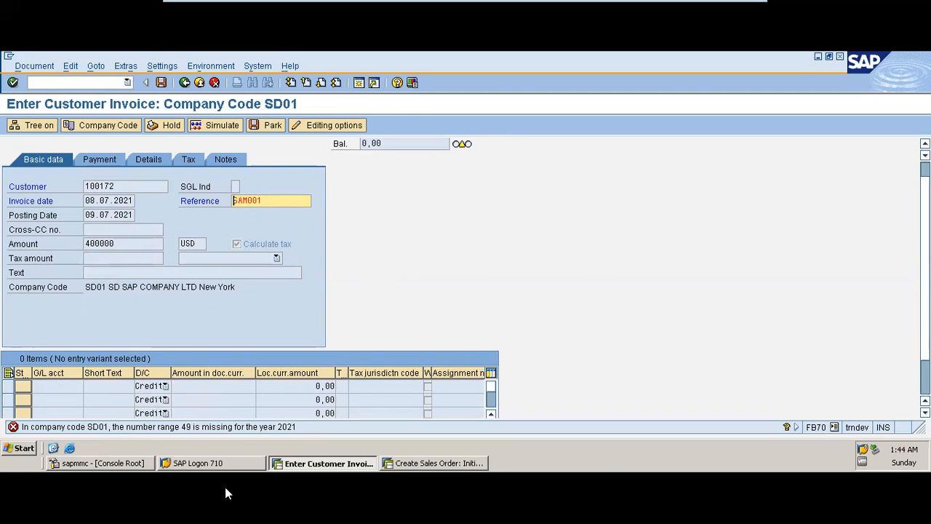
Switch back to SAP and submit the customer invoice header again.
mouse_move(611, 4)
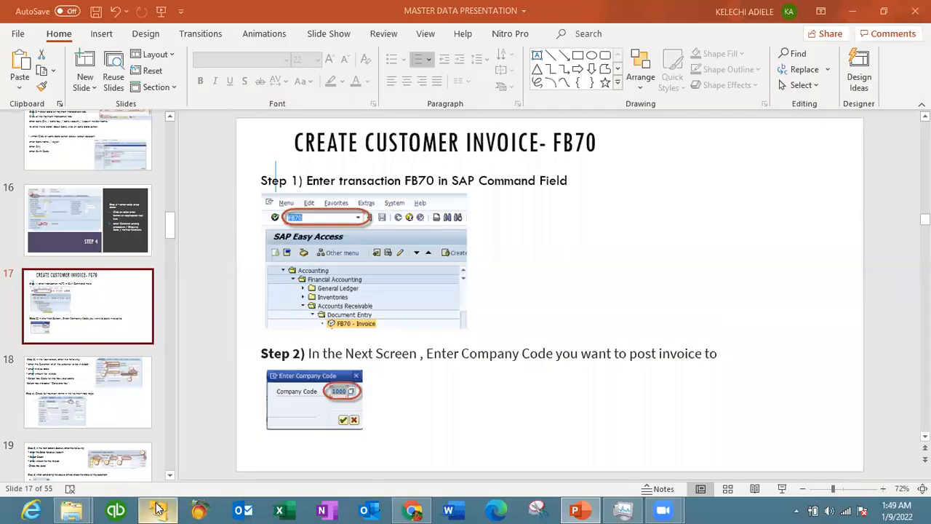
left_click(159, 509)
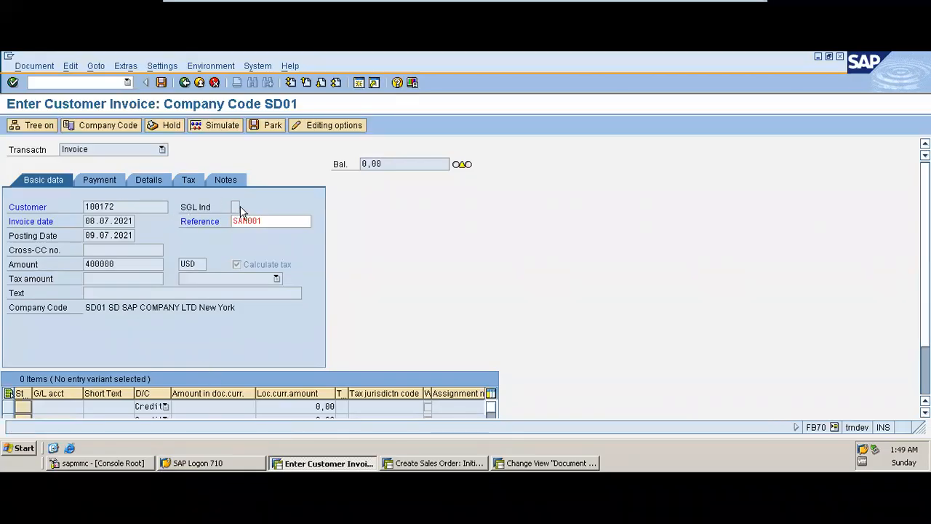
key("Return")
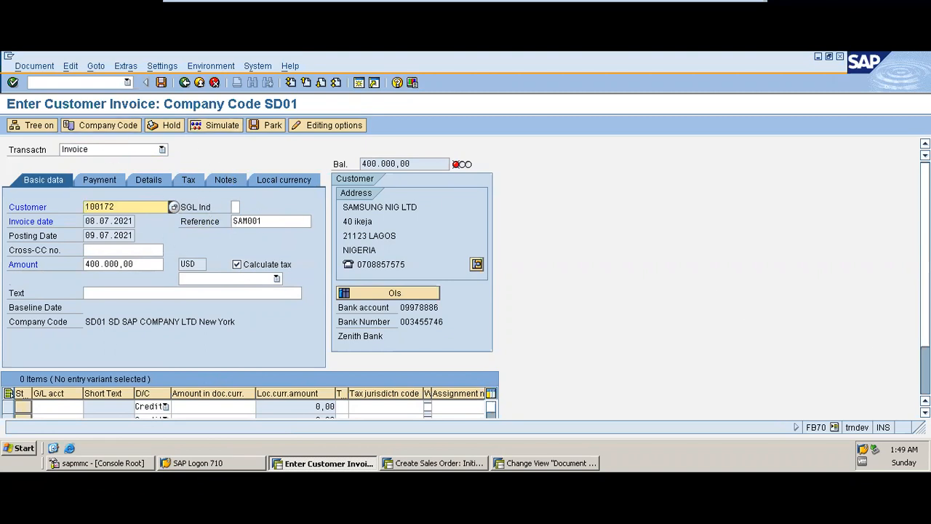
Enter SERVICING OF VEHICLE as the invoice text and go to the G/L account of the first line item.
left_click_drag(925, 255, 925, 260)
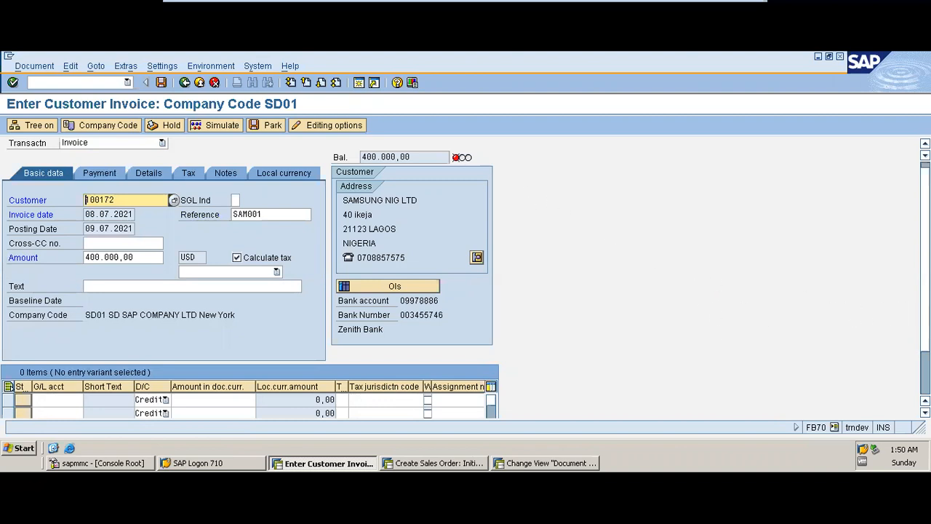
mouse_move(925, 259)
left_mouse_down()
mouse_move(925, 292)
mouse_move(926, 254)
left_mouse_up()
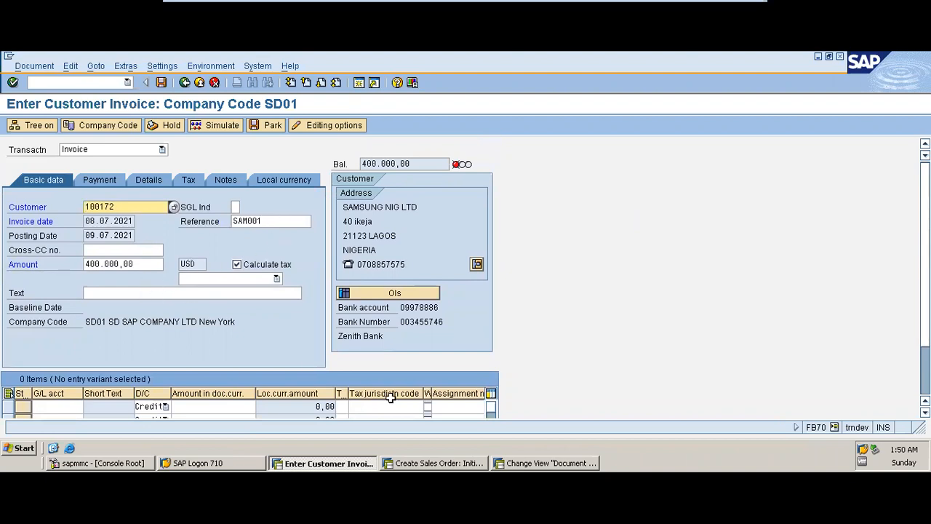
left_click_drag(925, 254, 925, 288)
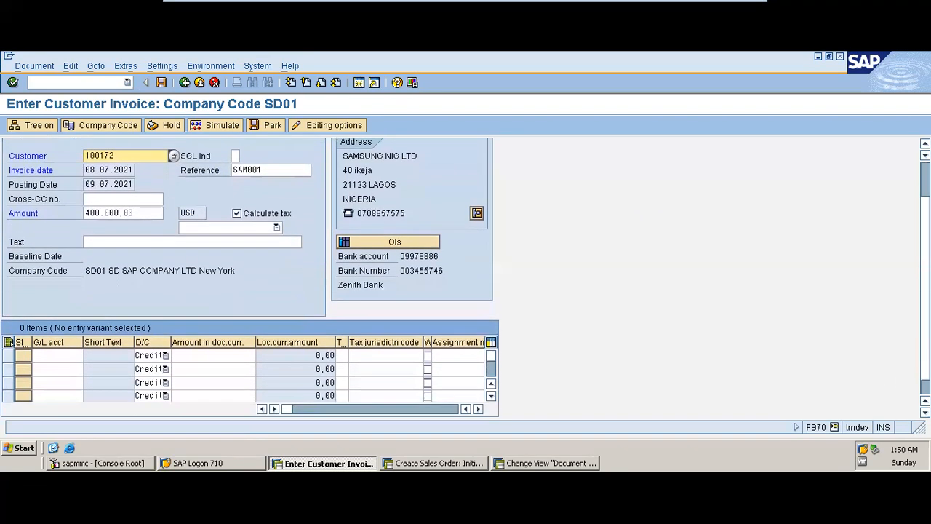
left_click(166, 243)
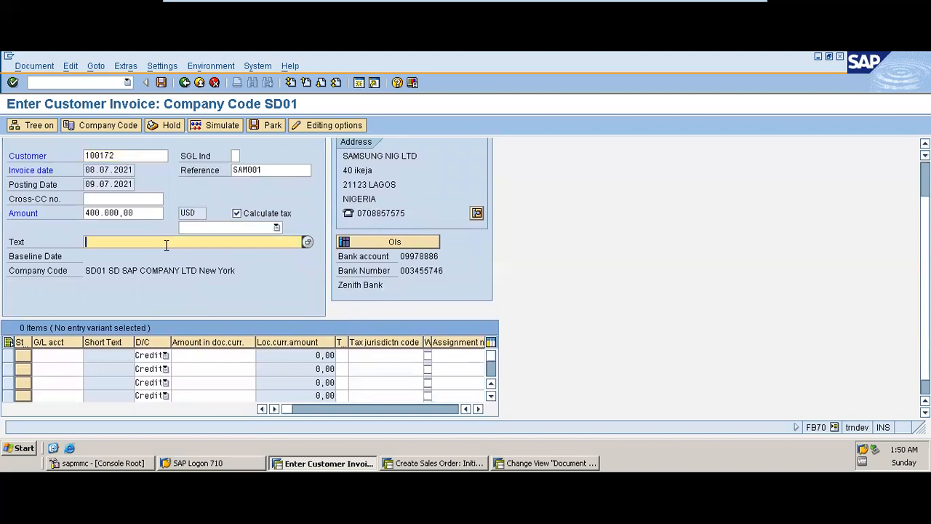
type("SERVICING OF VEHICLE")
left_click(58, 356)
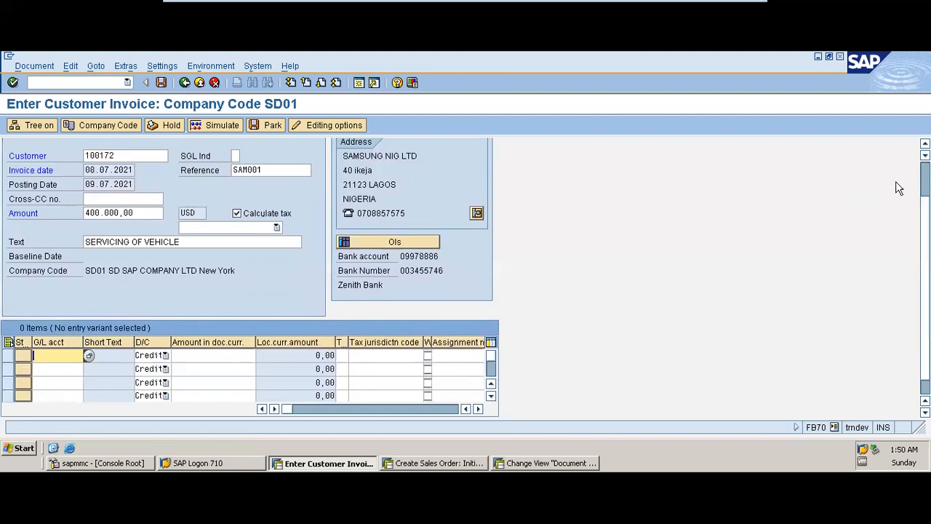
left_click(925, 179)
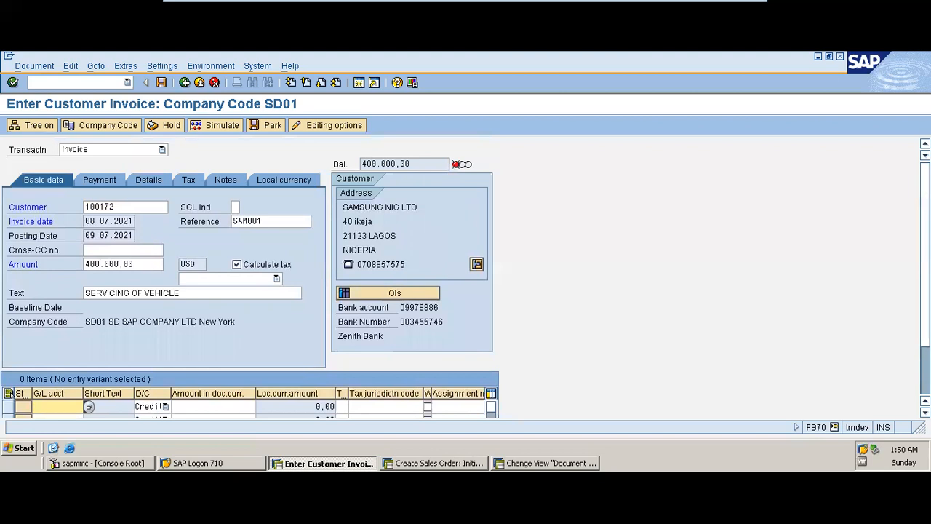
left_click(926, 369)
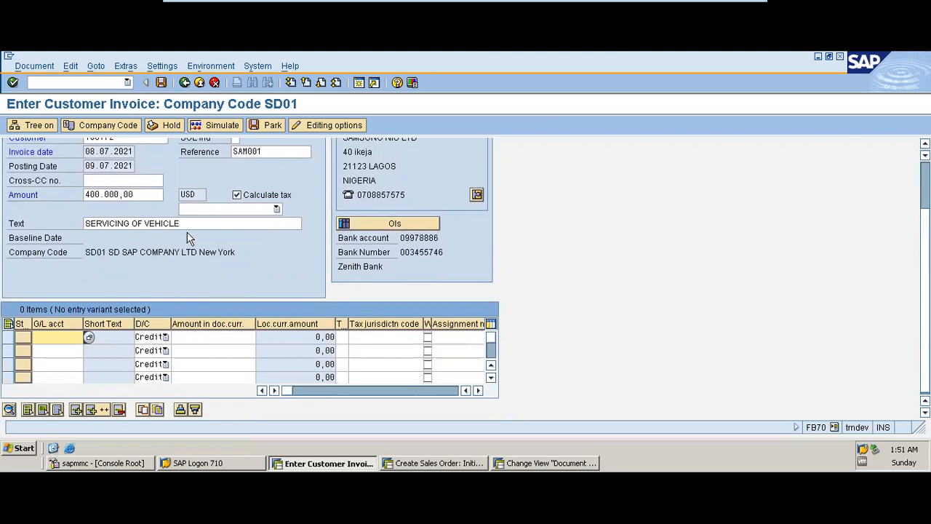
scroll(462, 277, "up", 3)
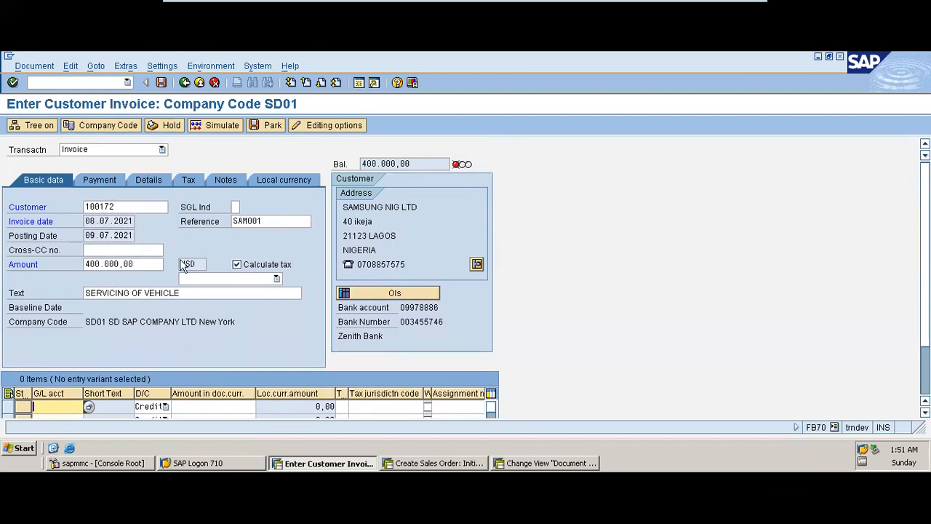
scroll(248, 277, "down", 2)
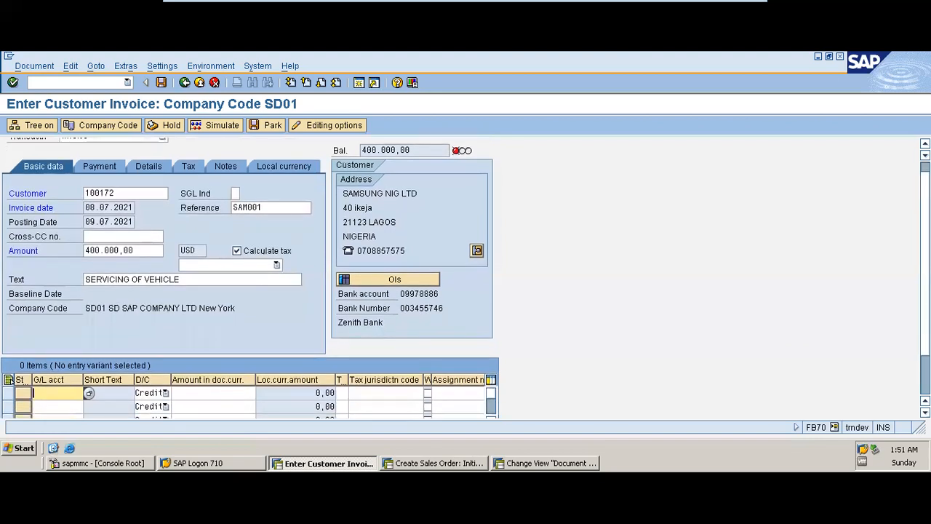
scroll(248, 277, "down", 1)
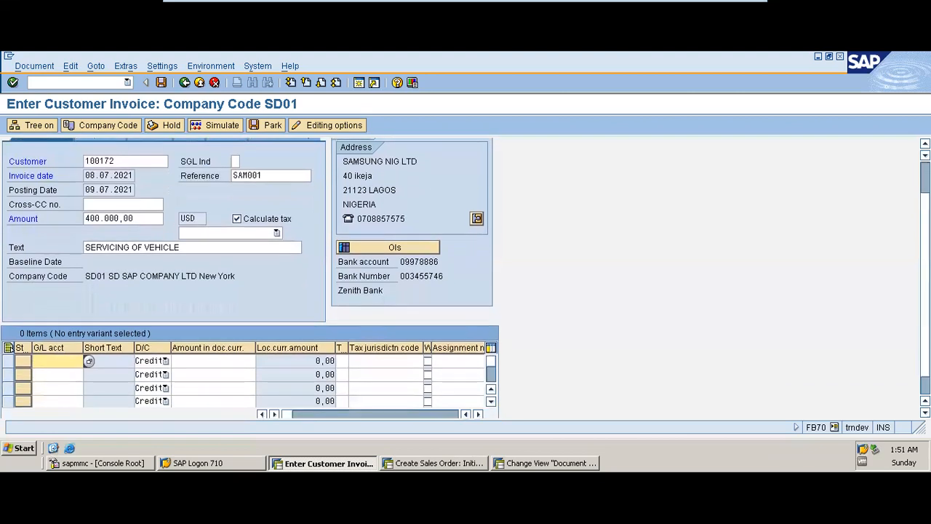
scroll(247, 277, "up", 3)
scroll(247, 277, "down", 8)
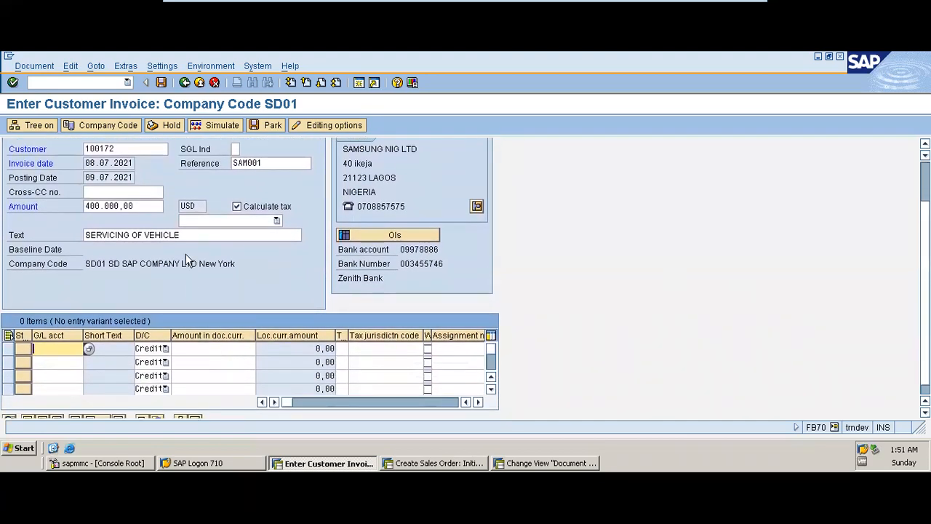
Pick the Sales SD G/L account 3001 for the first line item and enter 400000 as its document currency amount.
left_click(88, 351)
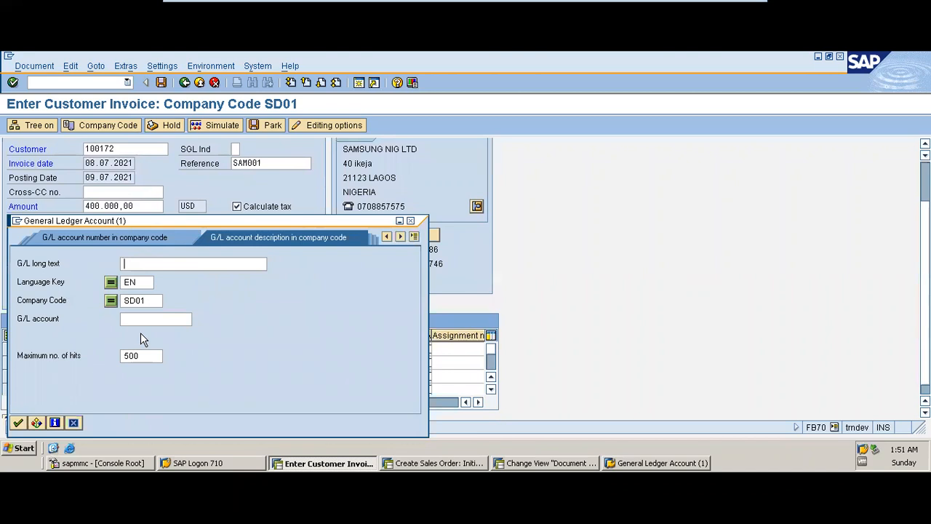
left_click_drag(123, 228, 397, 129)
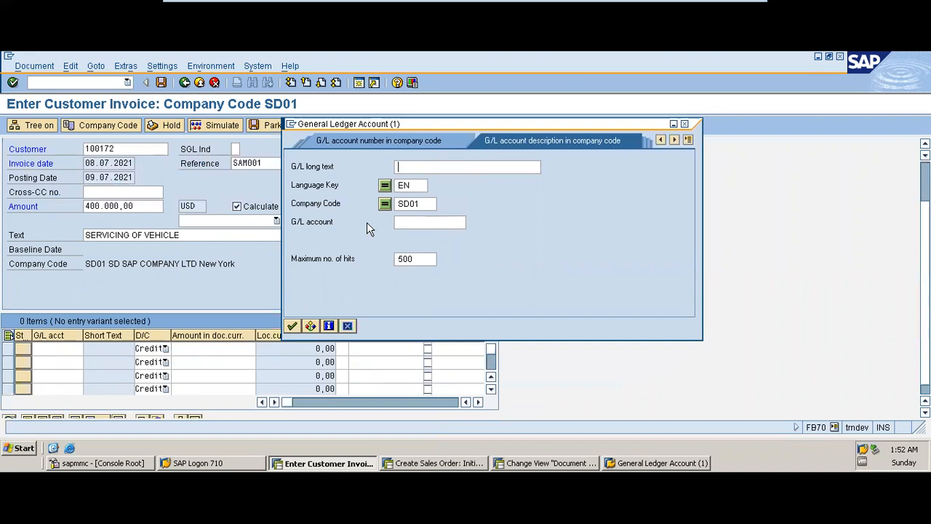
left_click(291, 325)
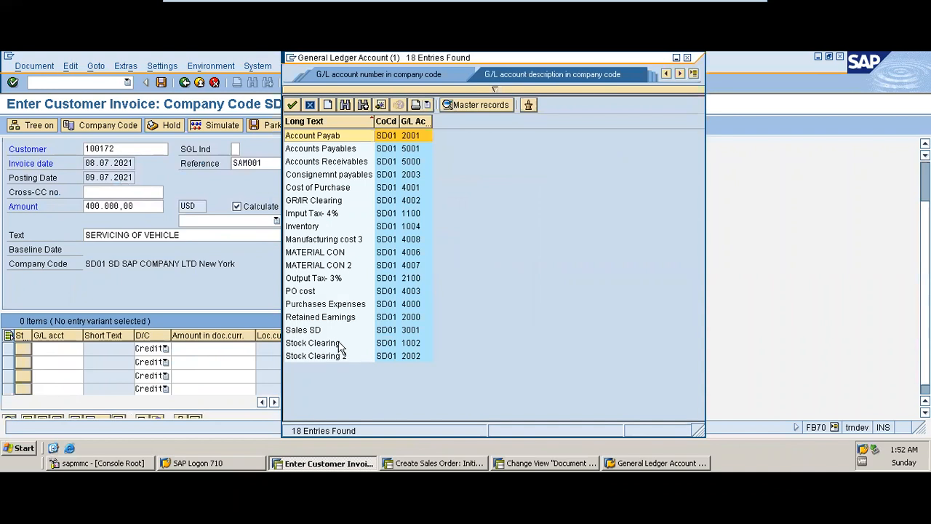
double_click(305, 331)
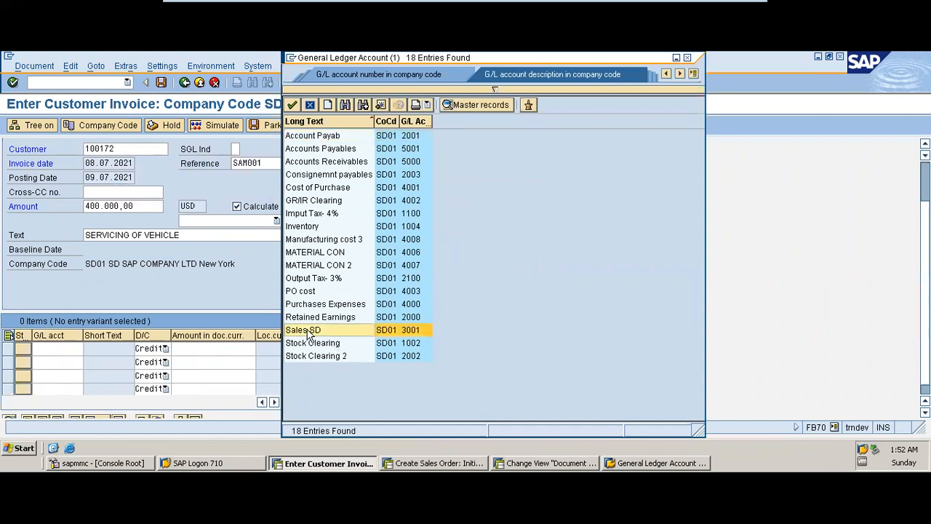
left_click(227, 350)
type("400000")
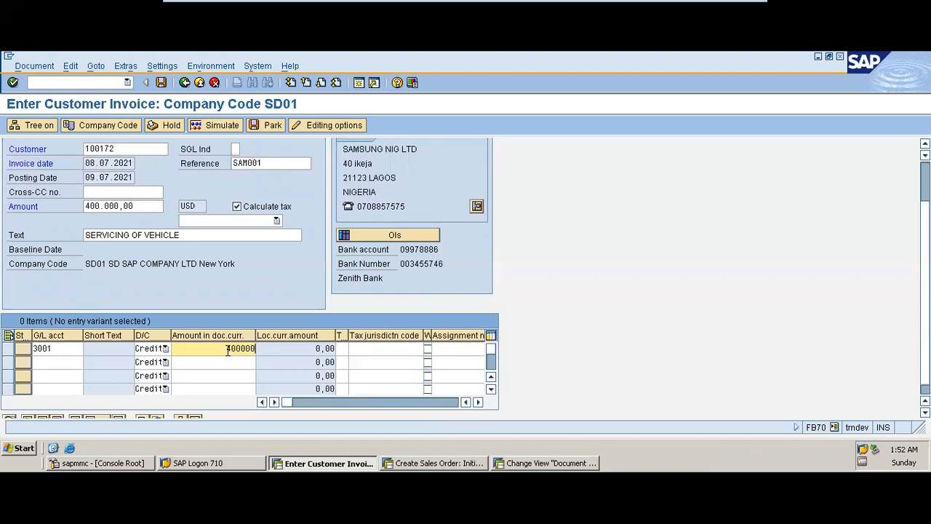
Assign tax code S1 (OUTPUT TAX- 3%) to the first line item.
left_click(338, 350)
left_click(354, 349)
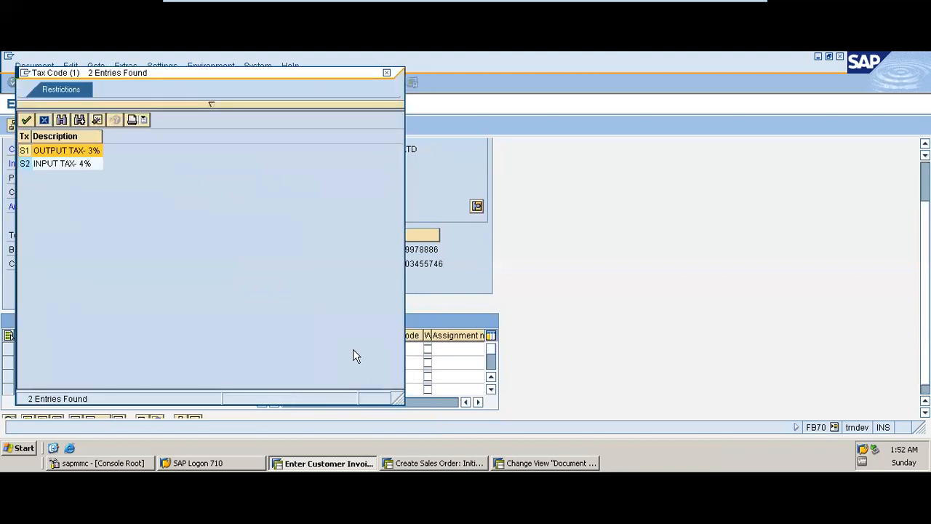
double_click(64, 150)
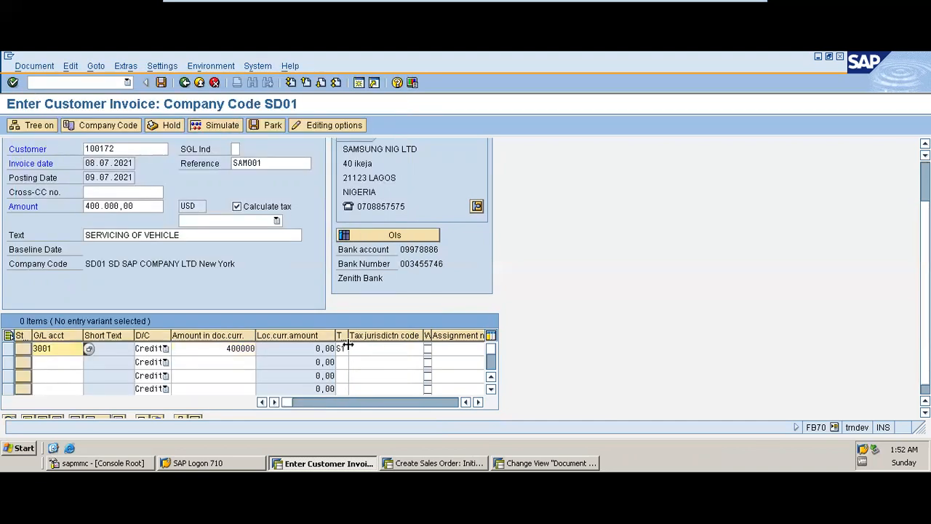
Set tax code S2 (INPUT TAX- 4%) on both the first line item and the invoice header, and submit the entries.
left_click(344, 349)
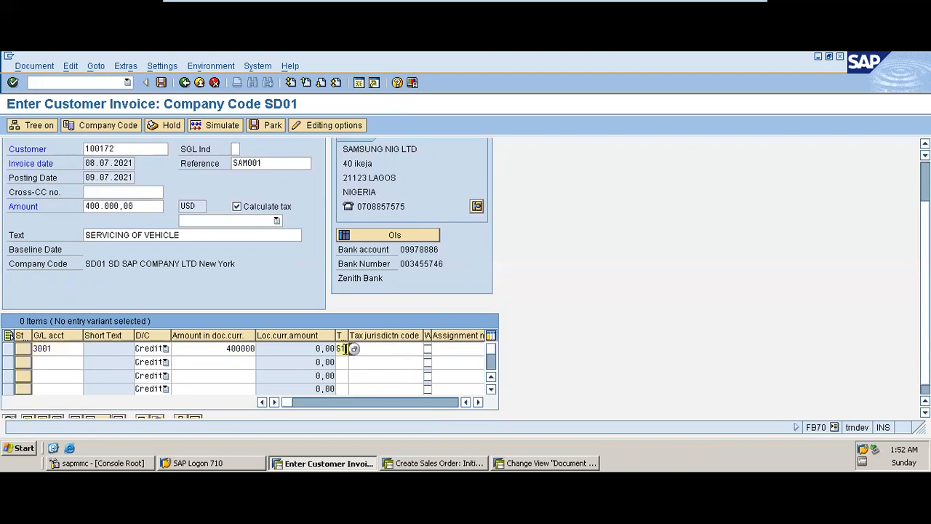
left_click(354, 348)
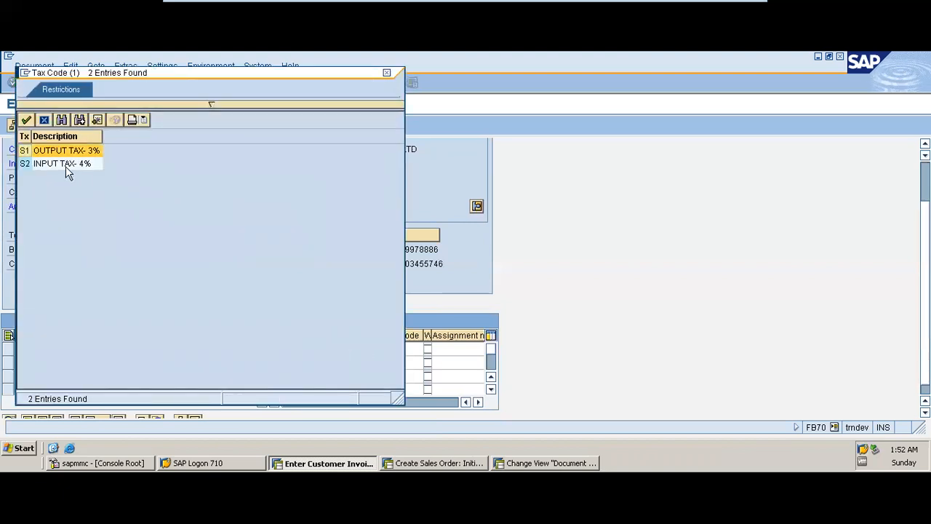
double_click(66, 166)
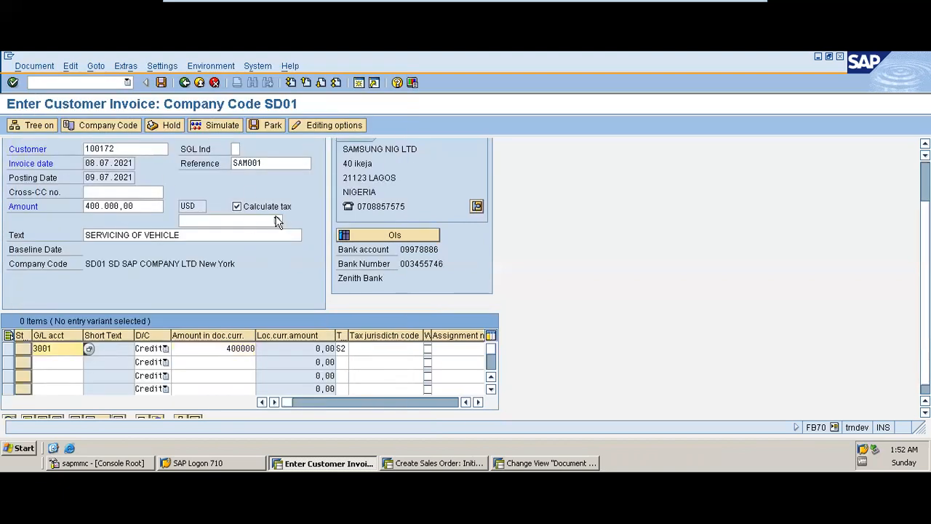
left_click(275, 221)
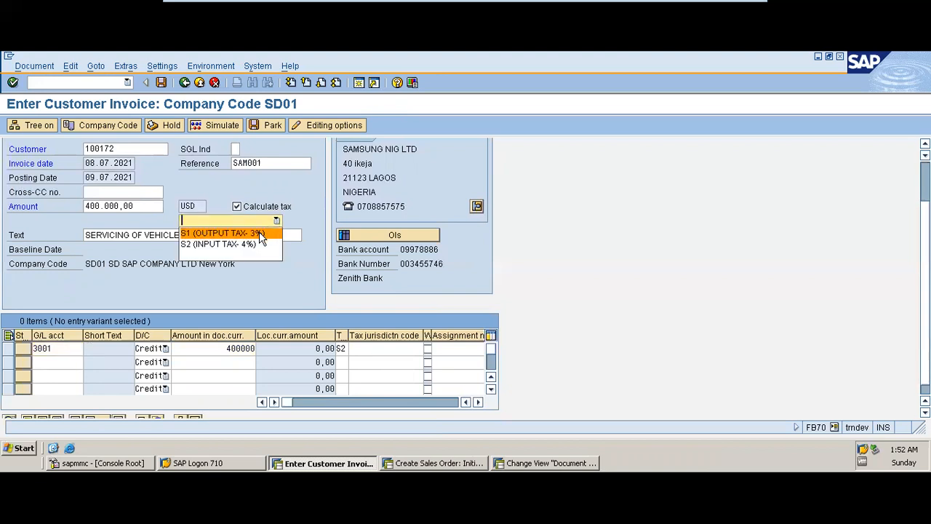
left_click(256, 243)
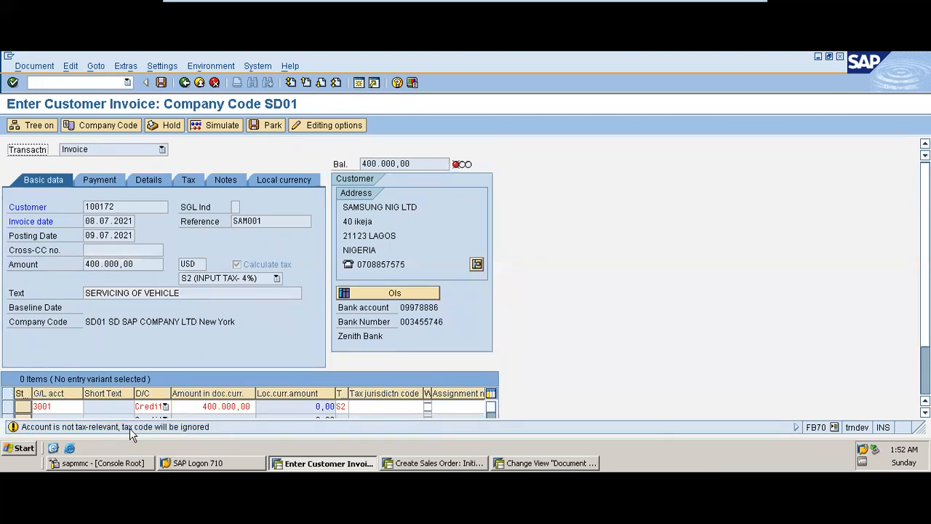
key("Return")
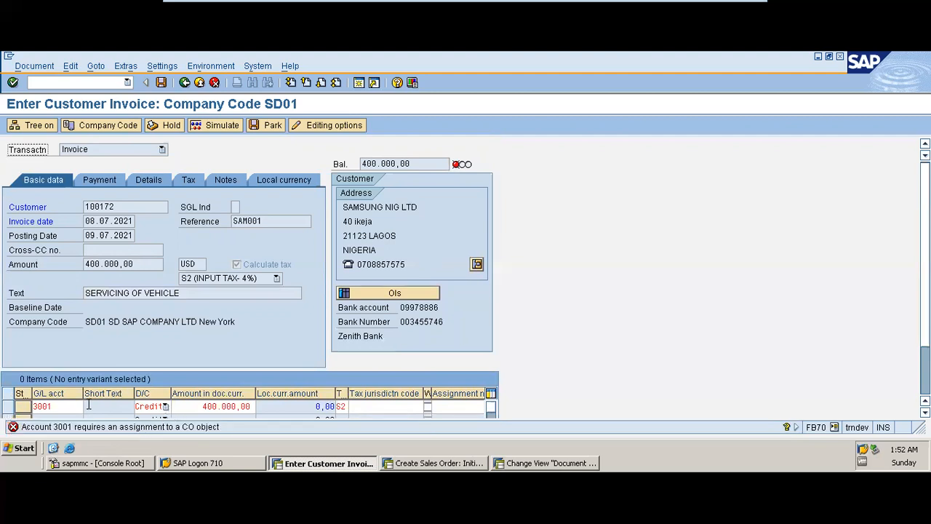
Try to assign the sales cost center SDSAPSALES to the first line item and submit the invoice.
left_click(66, 407)
key("Tab")
key("Tab")
key("Tab")
key("Tab")
key("Tab")
key("Tab")
key("Tab")
key("Tab")
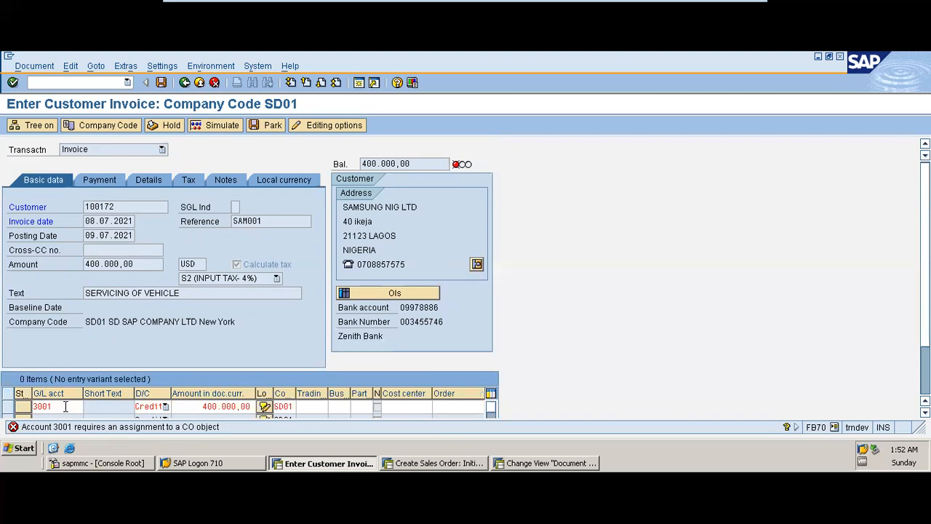
key("shift+Tab")
key("Tab")
key("Tab")
key("Tab")
key("Tab")
key("Tab")
key("Tab")
key("Tab")
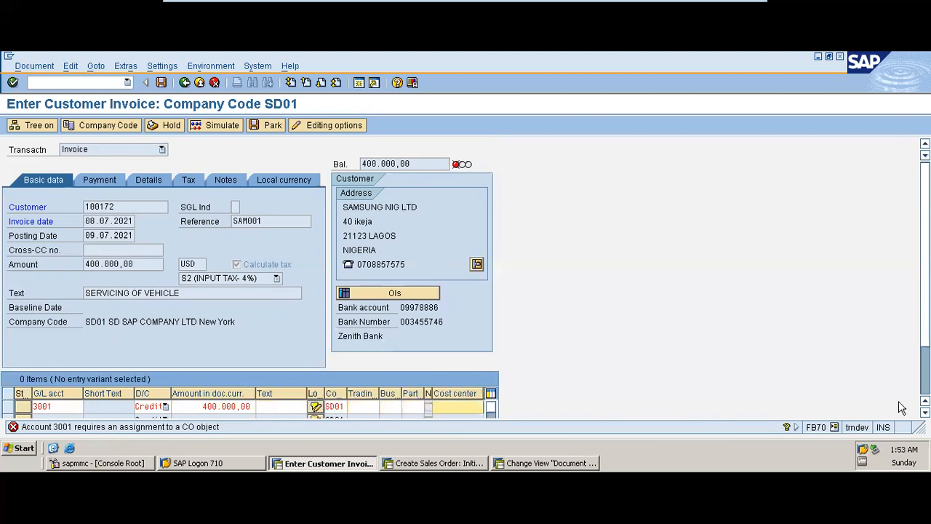
left_click_drag(926, 251, 925, 295)
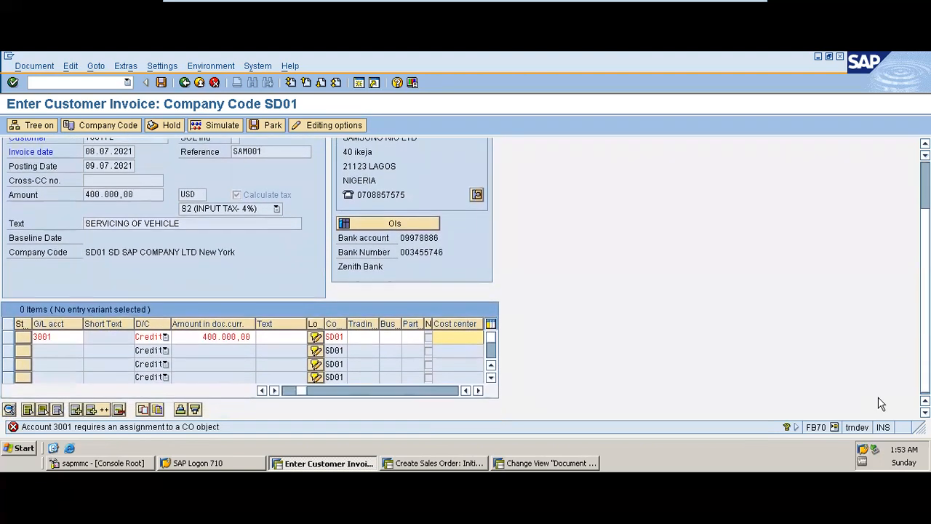
left_click(478, 390)
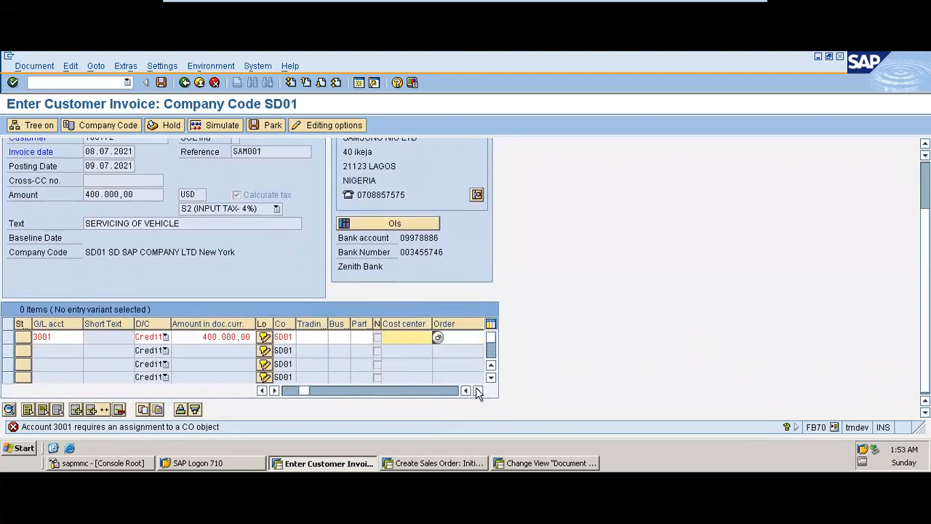
left_click(439, 340)
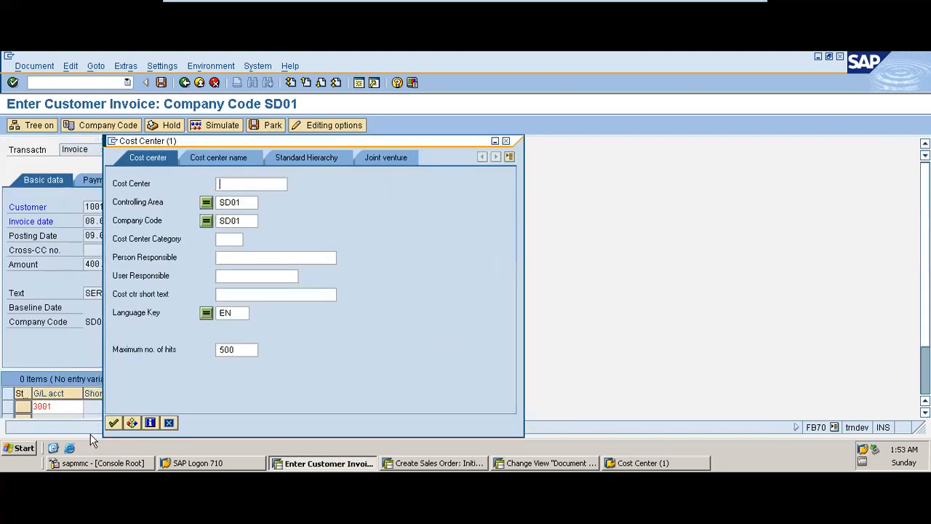
left_click(113, 423)
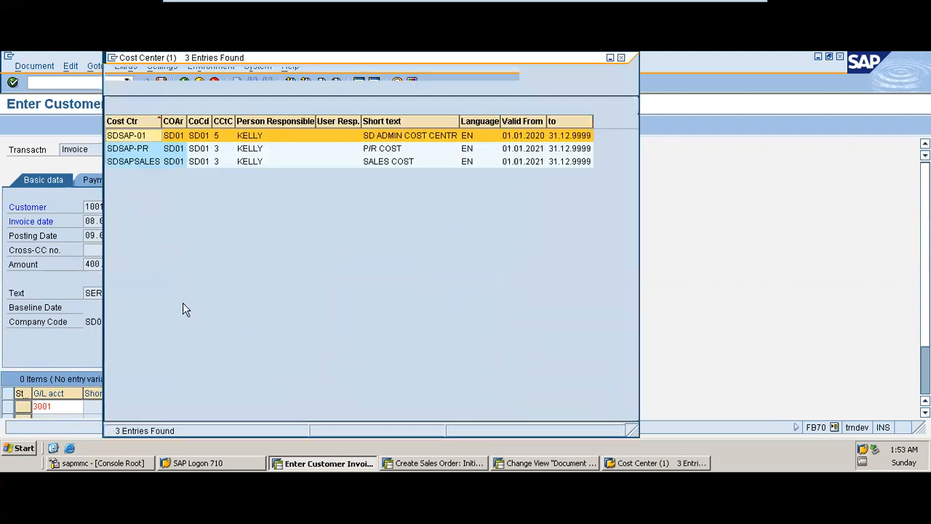
double_click(392, 162)
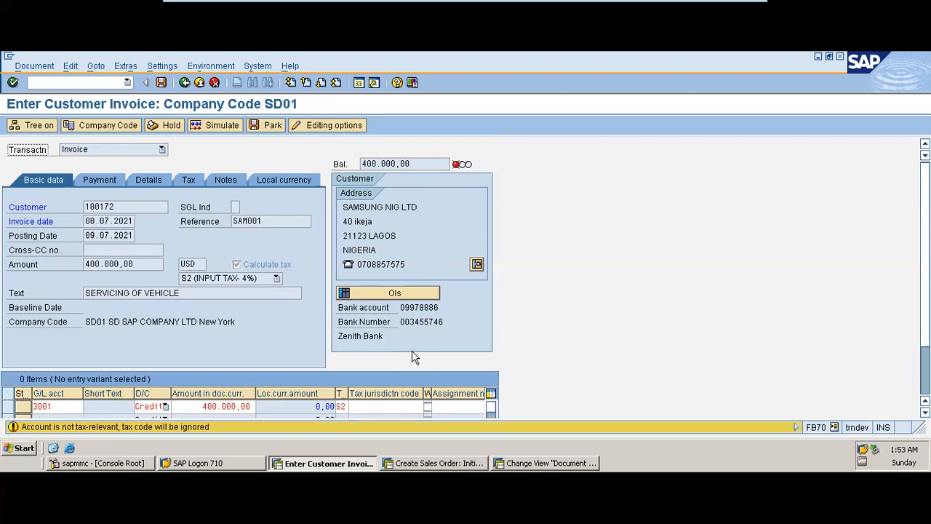
key("Return")
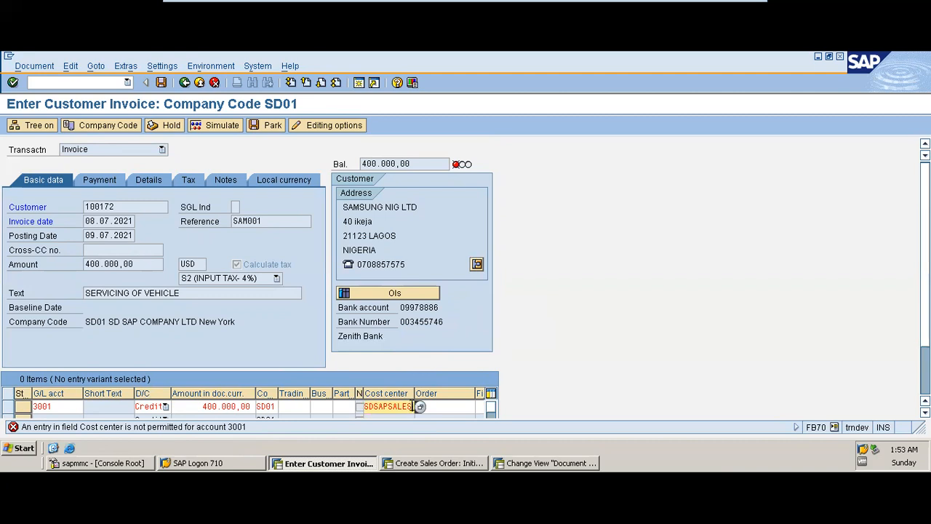
Remove the cost center from the first line item and resubmit the invoice.
key("BackSpace")
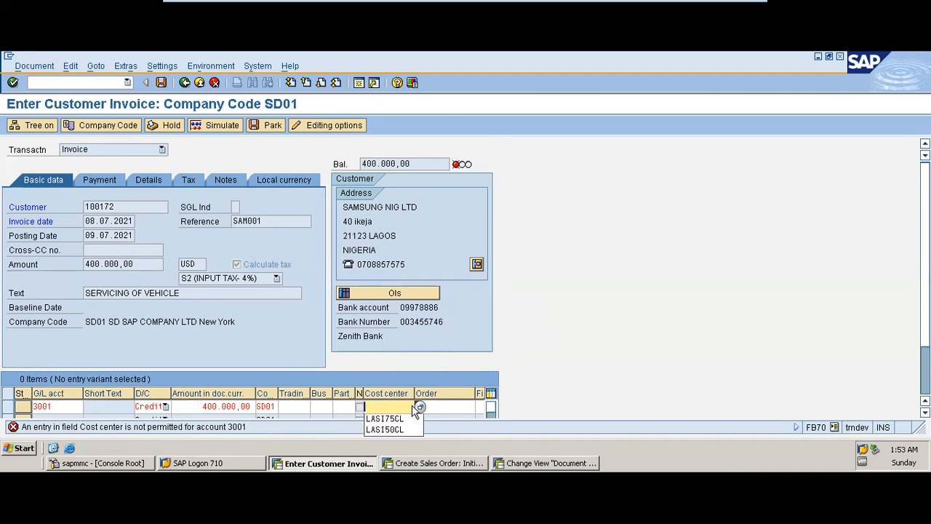
key("Return")
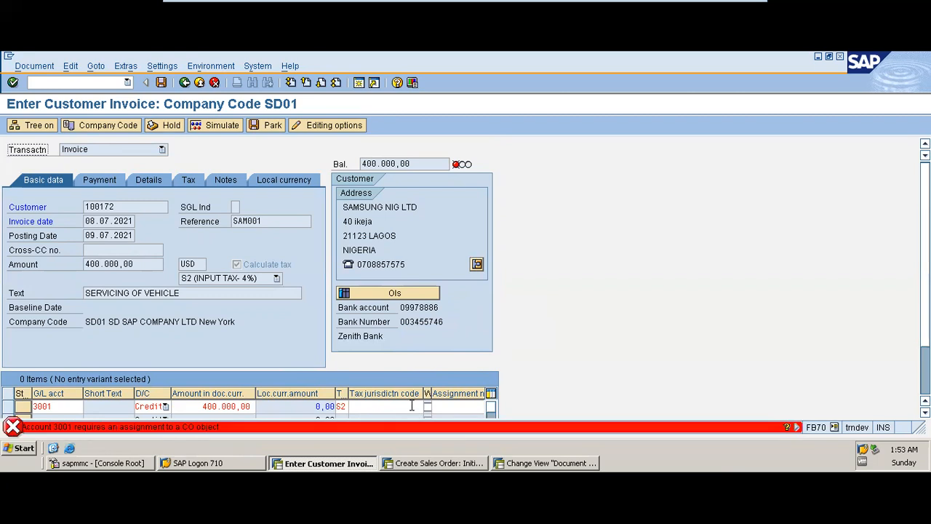
Look through the first line item's fields for available CO assignments, including cost center, order and sales order.
left_click(407, 410)
key("Tab")
key("Tab")
key("Tab")
key("Tab")
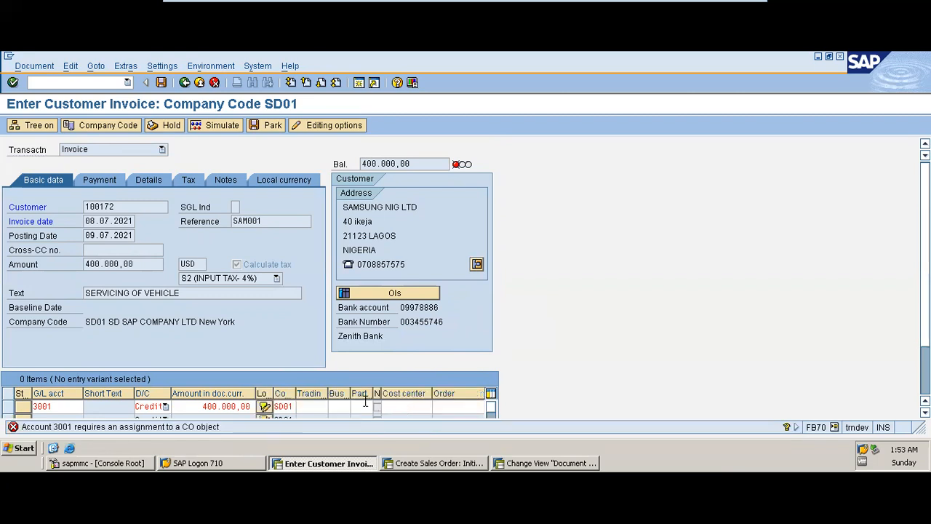
key("shift+Tab")
key("Tab")
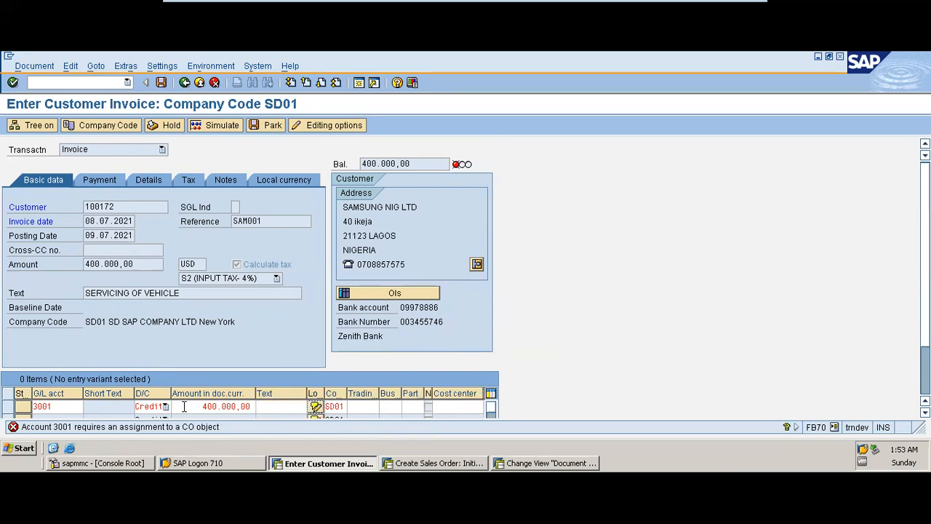
key("Tab")
left_click(181, 406)
key("Tab")
key("Tab")
key("Tab")
key("Tab")
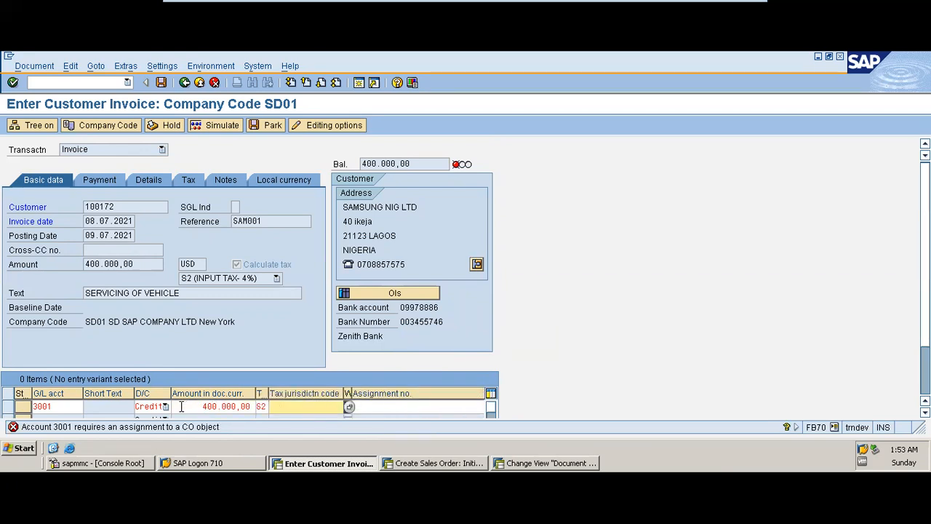
key("Tab")
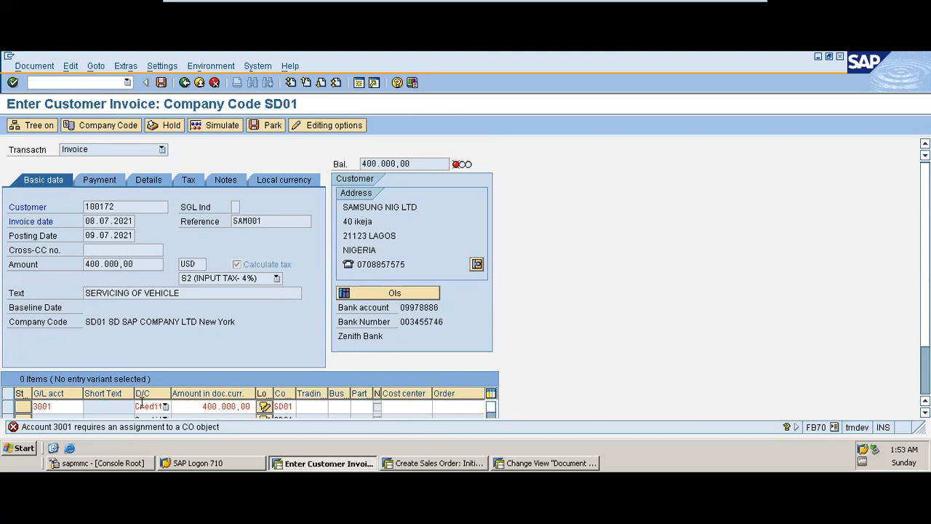
key("Tab")
key("Tab")
key("Tab")
key("Tab")
key("Tab")
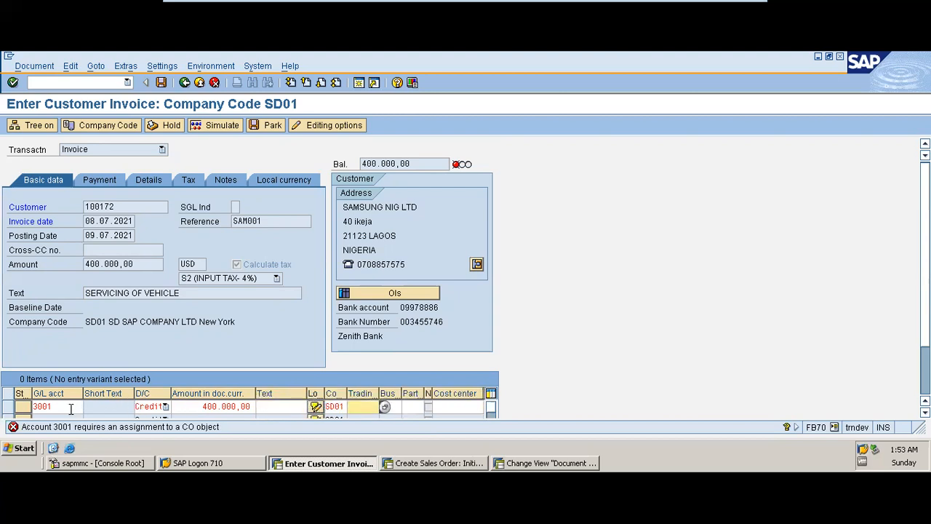
key("Tab")
key("Tab")
key("Tab")
key("Tab")
key("Tab")
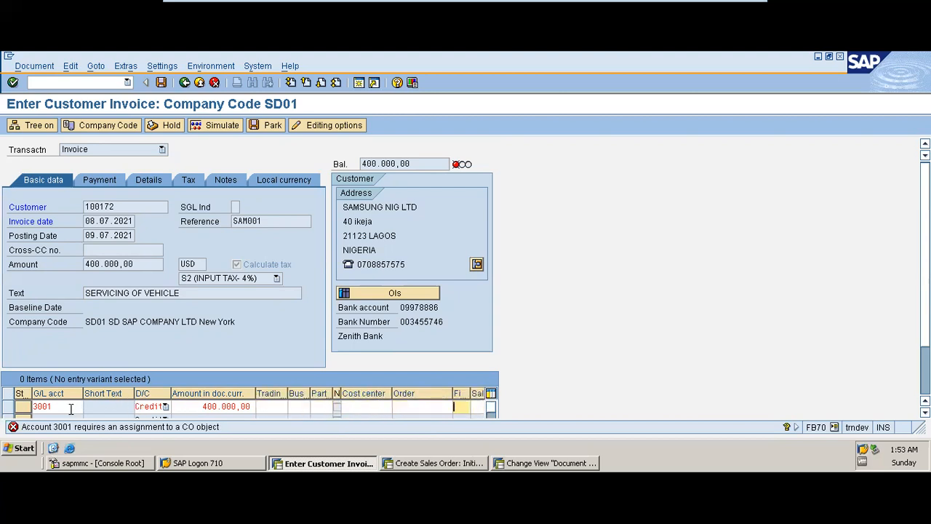
scroll(466, 278, "down", 2)
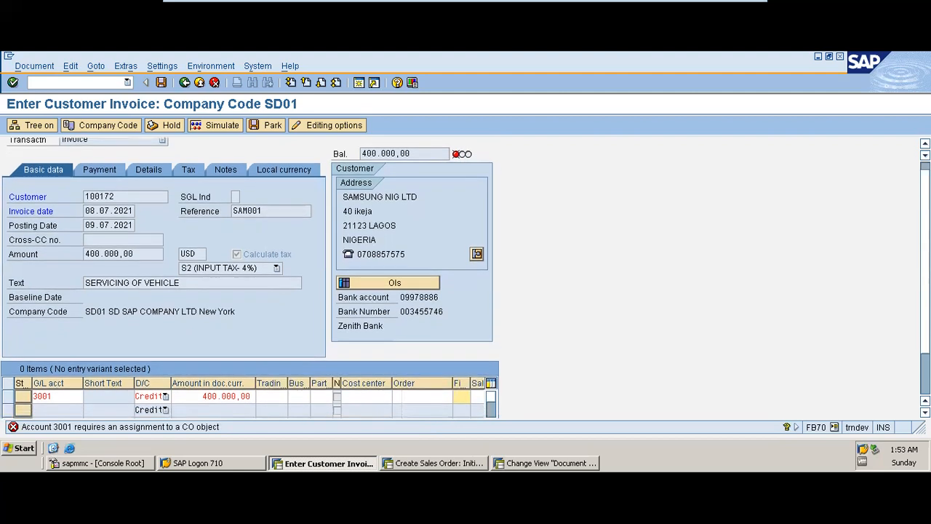
key("Tab")
key("Tab")
key("Tab")
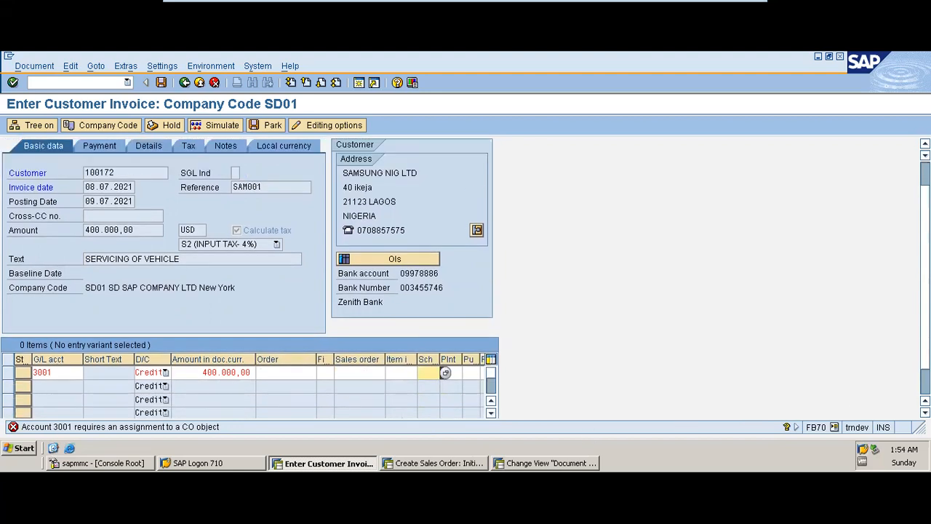
Remove the tax code from the first line item and resubmit the invoice.
scroll(739, 393, "down", 3)
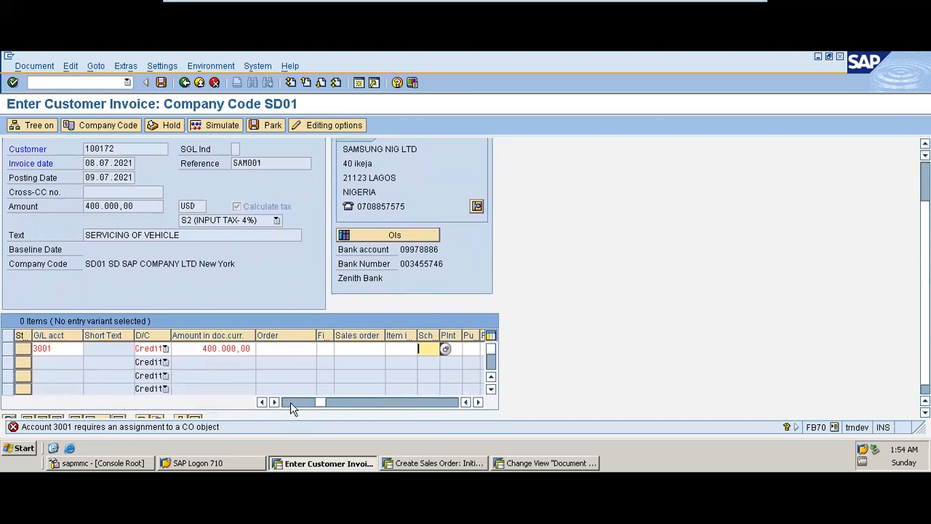
left_click(291, 403)
left_click(285, 404)
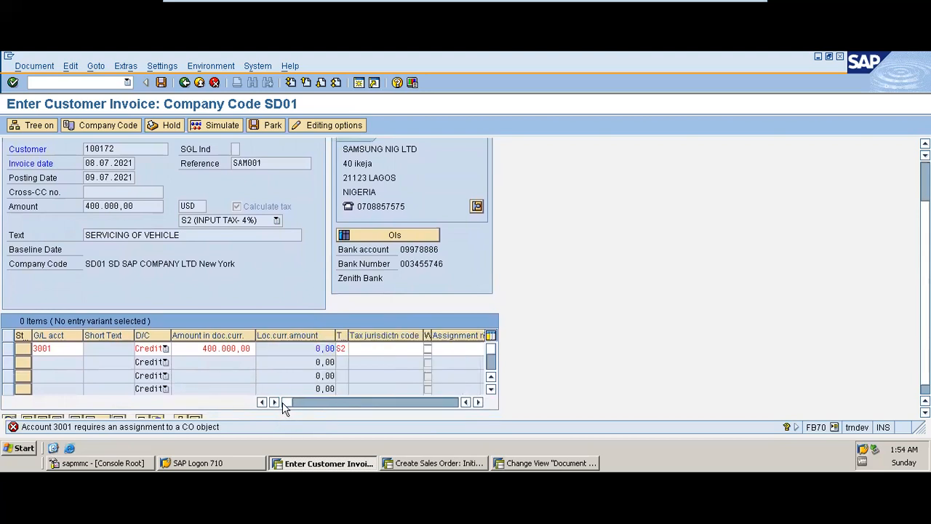
left_click(343, 348)
key("Return")
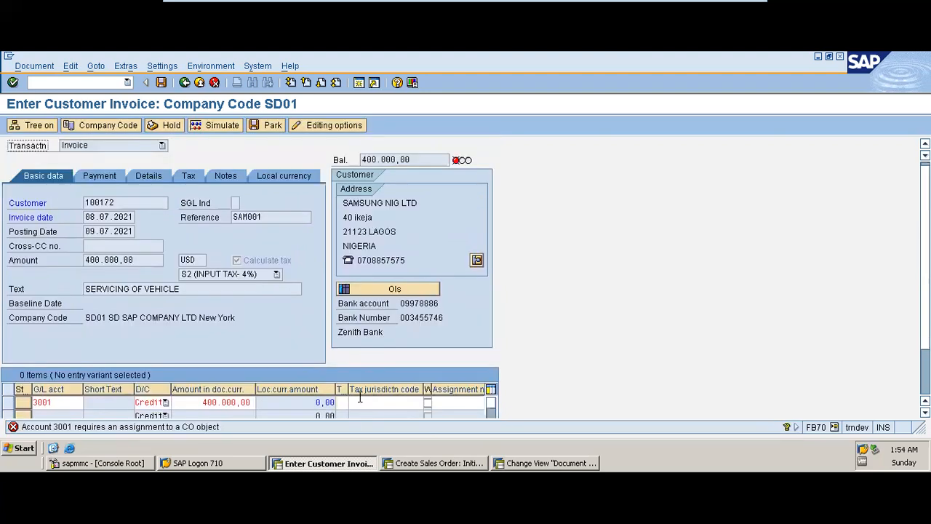
Try to assign cost center SDSAP-01 (SD ADMIN COST CENTR) to the first line item and submit the invoice.
left_click(361, 400)
key("Tab")
key("Tab")
key("Tab")
key("Tab")
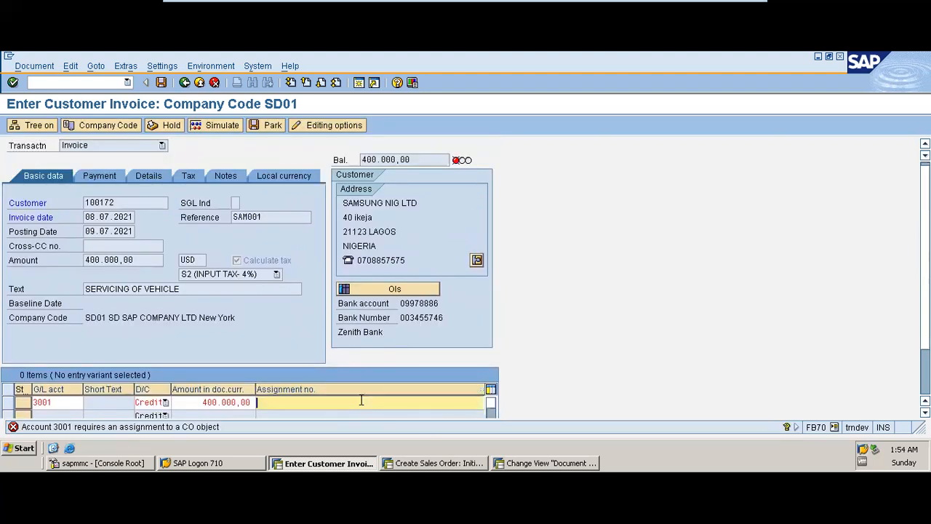
key("Tab")
key("Tab")
key("Tab")
key("Tab")
key("Tab")
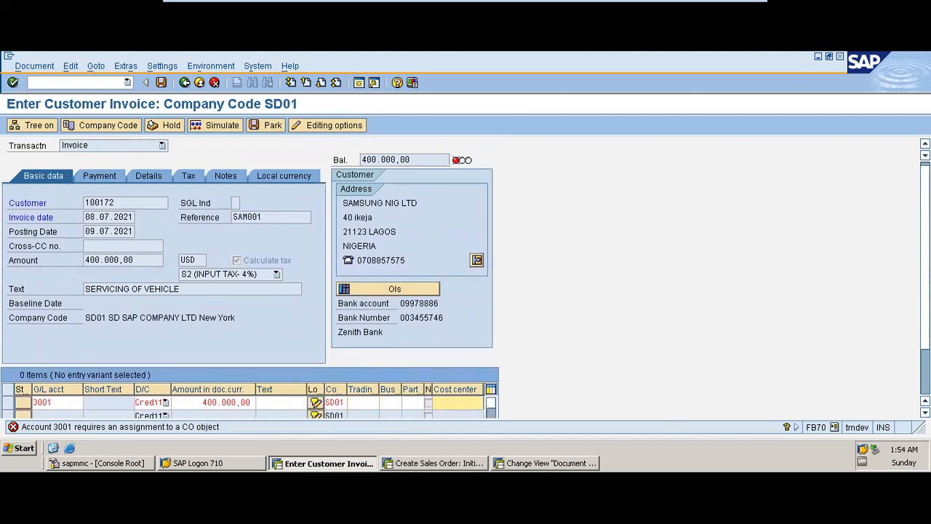
left_click_drag(926, 258, 925, 293)
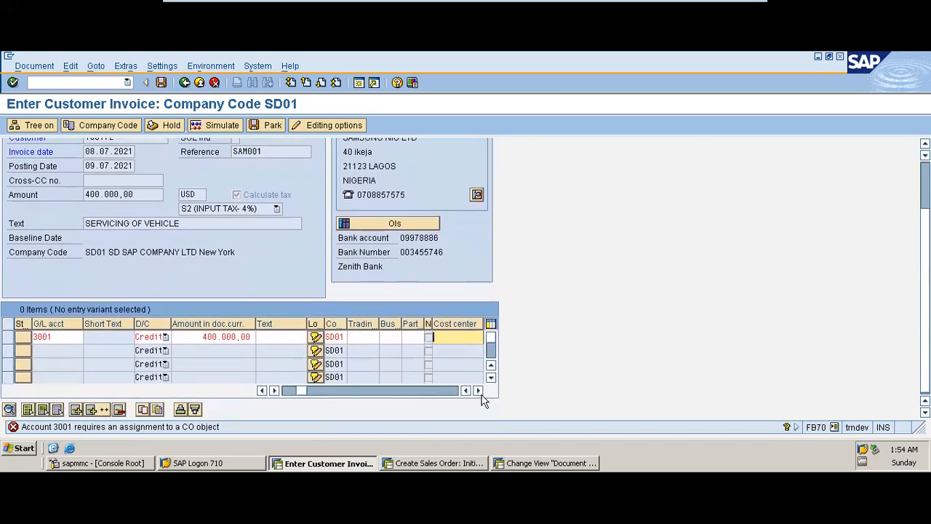
left_click(478, 390)
left_click(478, 390)
left_click(419, 339)
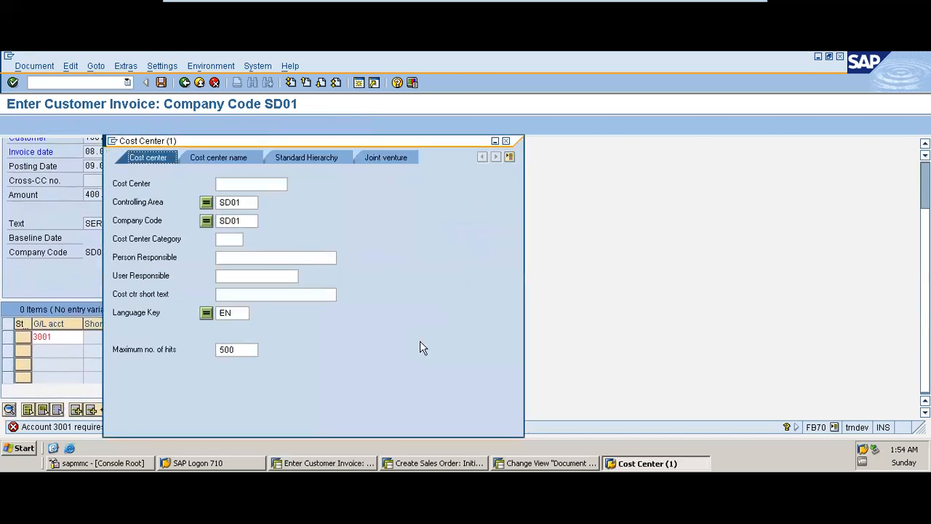
left_click(113, 424)
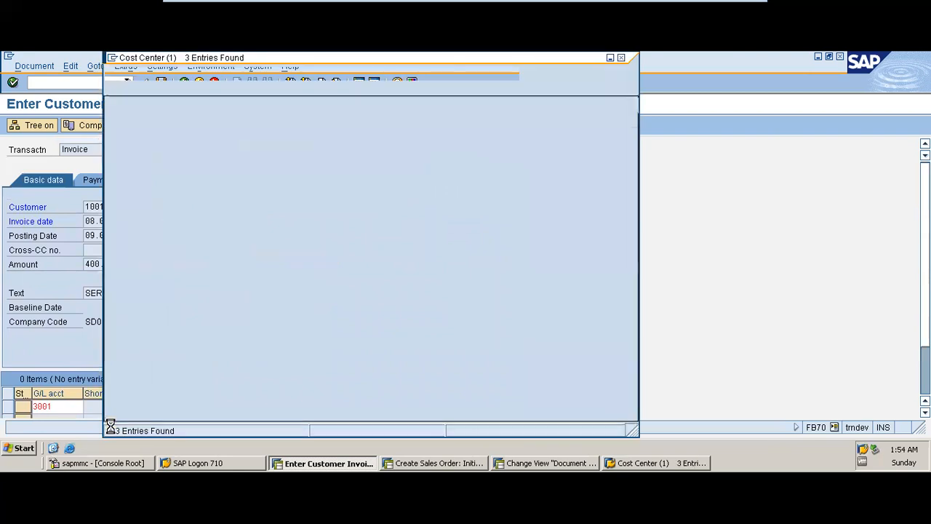
double_click(395, 137)
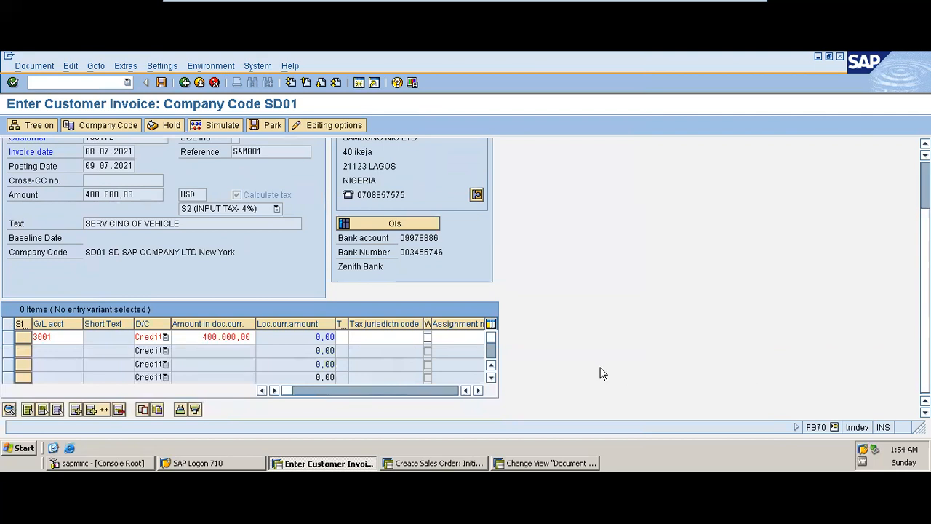
key("Return")
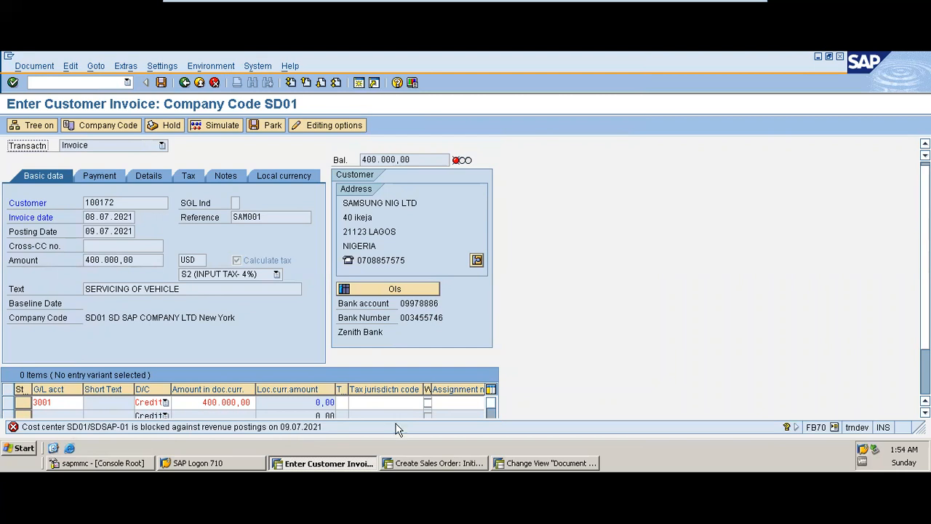
Leave the Document Types overview in the other session for the IMG structure and return to the customer invoice.
left_click(451, 463)
left_click(509, 460)
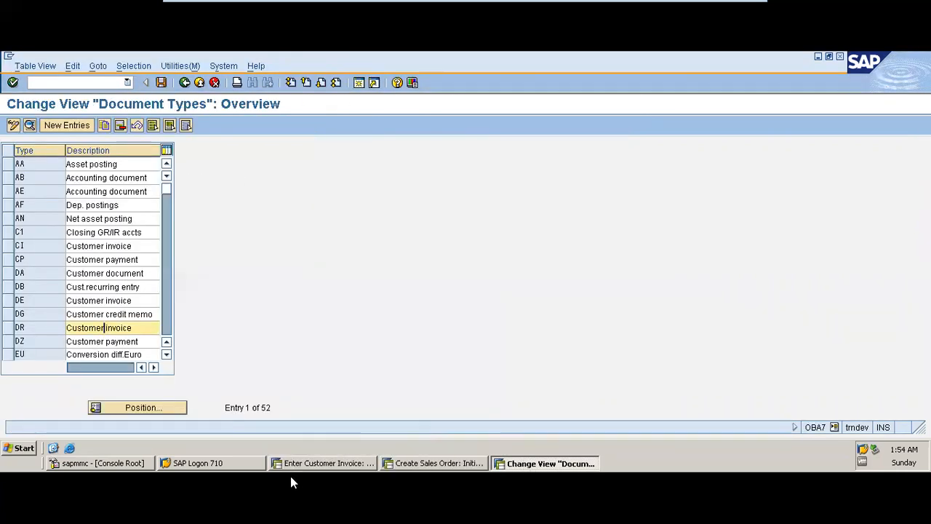
left_click(187, 83)
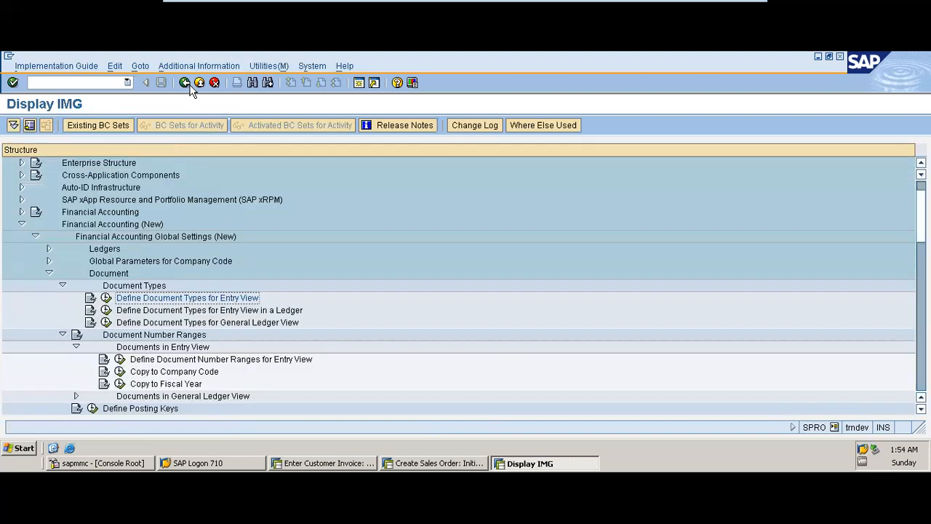
left_click(334, 463)
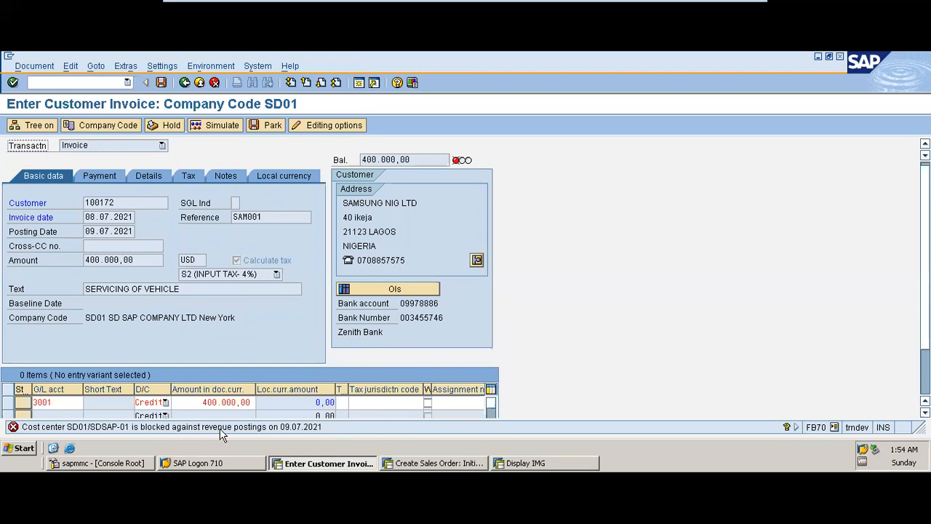
Clear the cost center SDSAP-01 from the first line item.
left_click(369, 402)
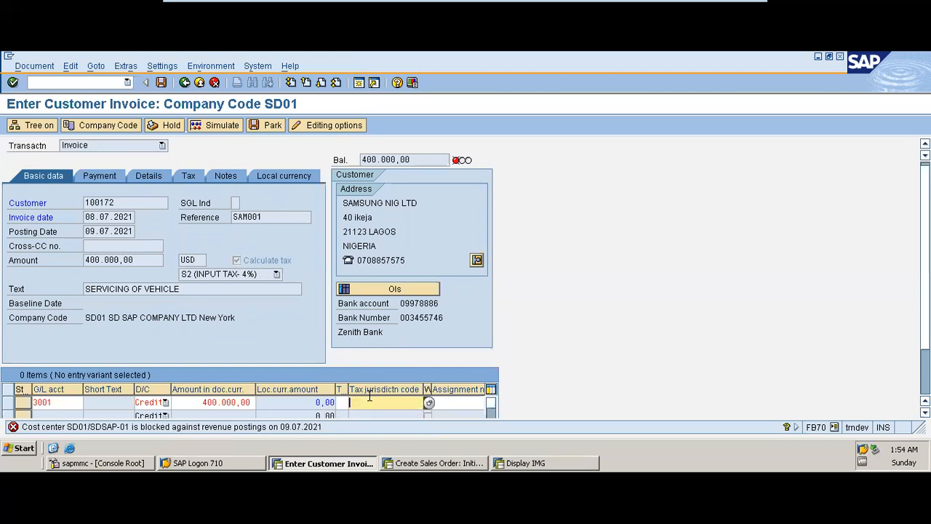
key("Tab")
key("Tab")
key("Tab")
key("Tab")
key("Tab")
key("Tab")
key("Tab")
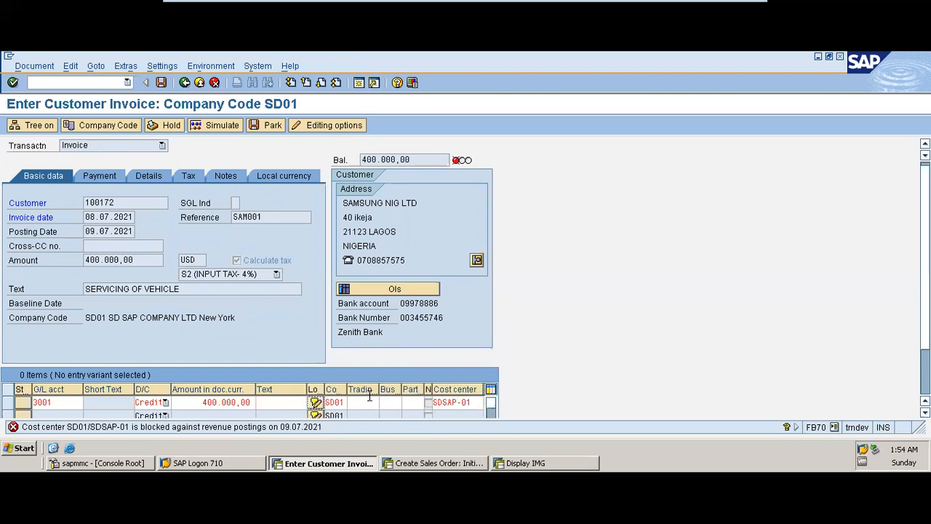
key("Tab")
key("Tab")
key("Tab")
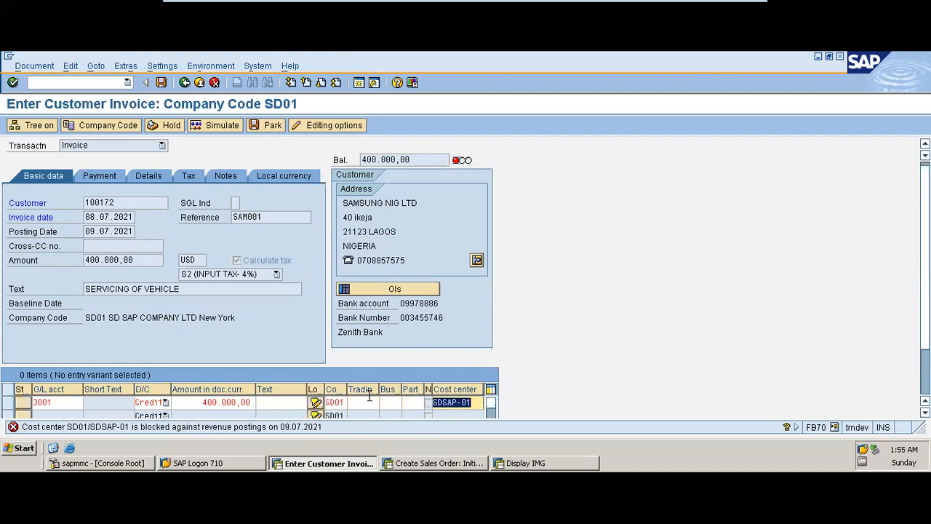
key("BackSpace")
Try to assign cost center SDSAP-PR (P/R COST) to the first line item from the cost center search.
left_click_drag(926, 320, 926, 365)
left_click(478, 391)
left_click(478, 391)
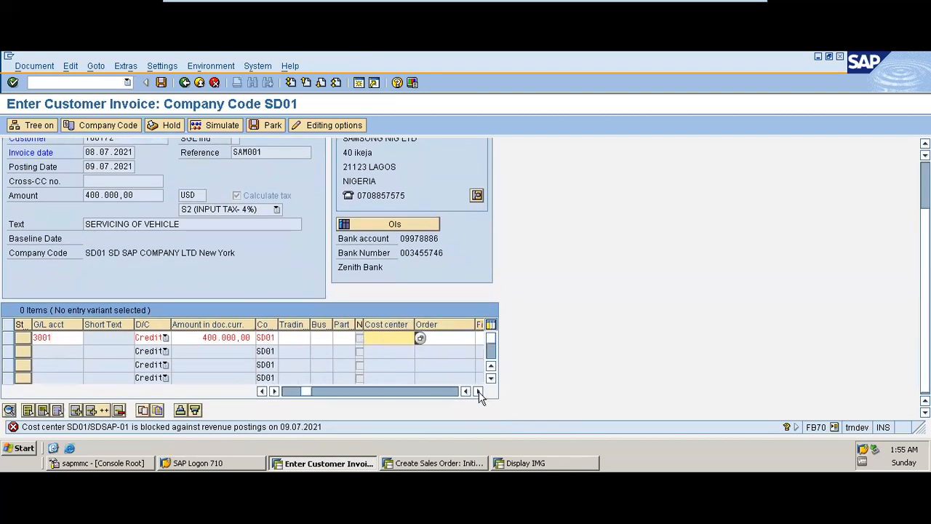
left_click(420, 339)
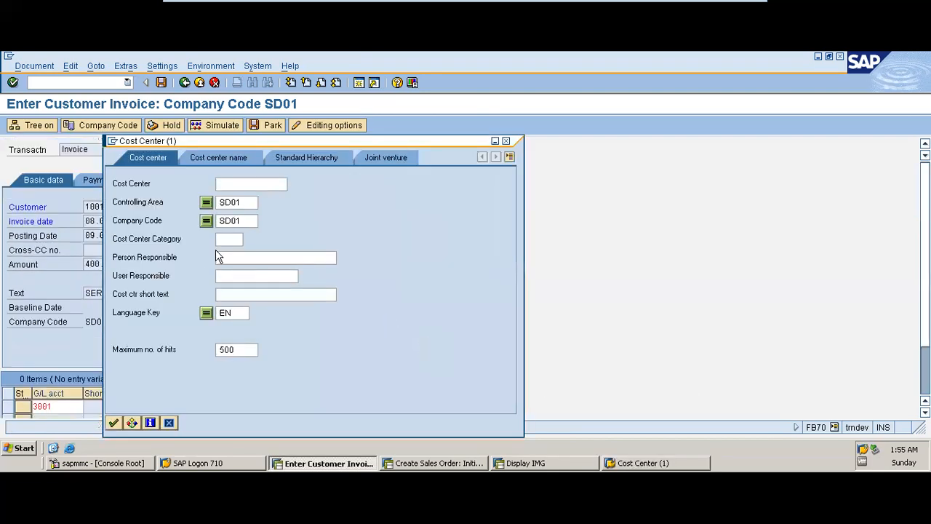
left_click(113, 423)
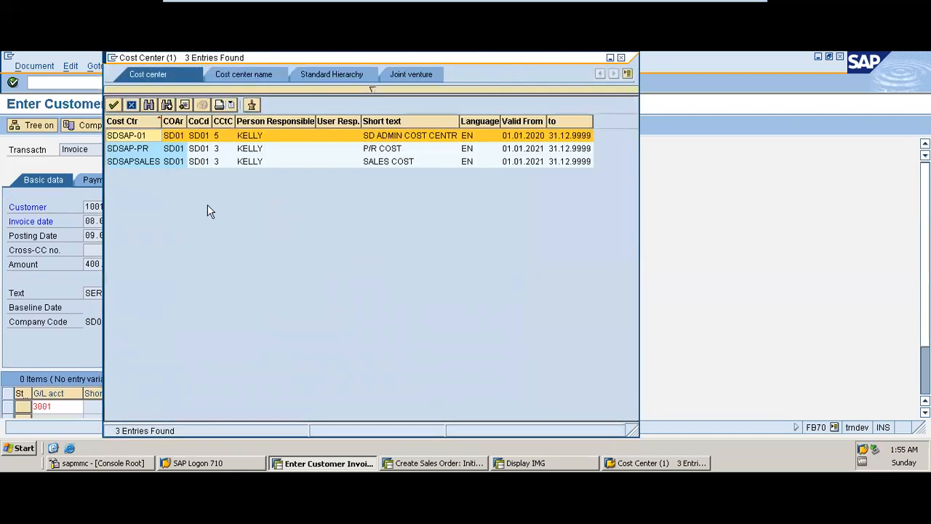
double_click(418, 154)
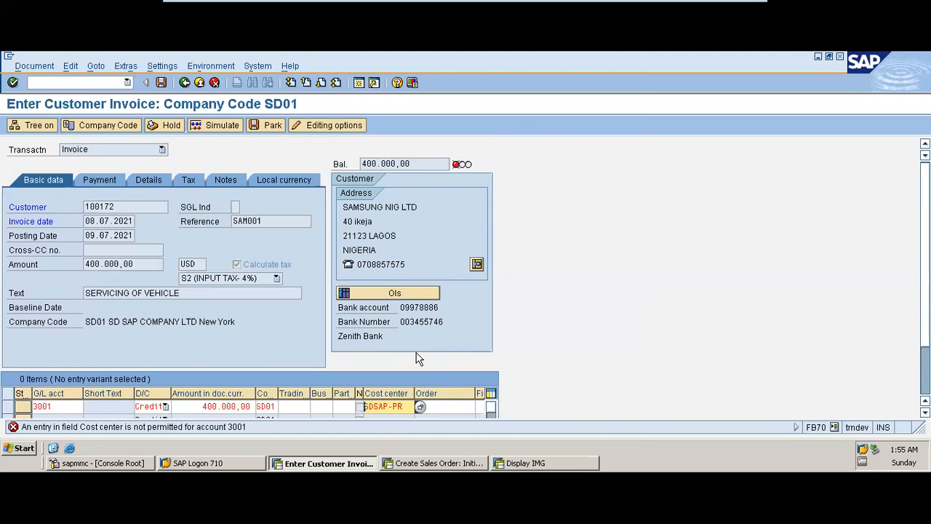
Try replacing the first line item's cost center with the previously used entry LASI75CL and submit the invoice.
key("BackSpace")
key("BackSpace")
key("BackSpace")
key("BackSpace")
key("BackSpace")
key("BackSpace")
key("BackSpace")
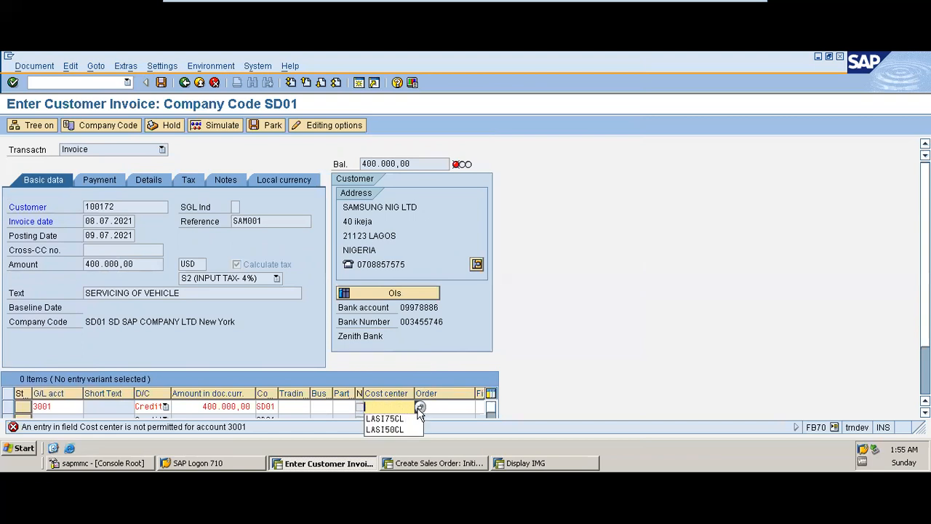
left_click(411, 419)
key("Return")
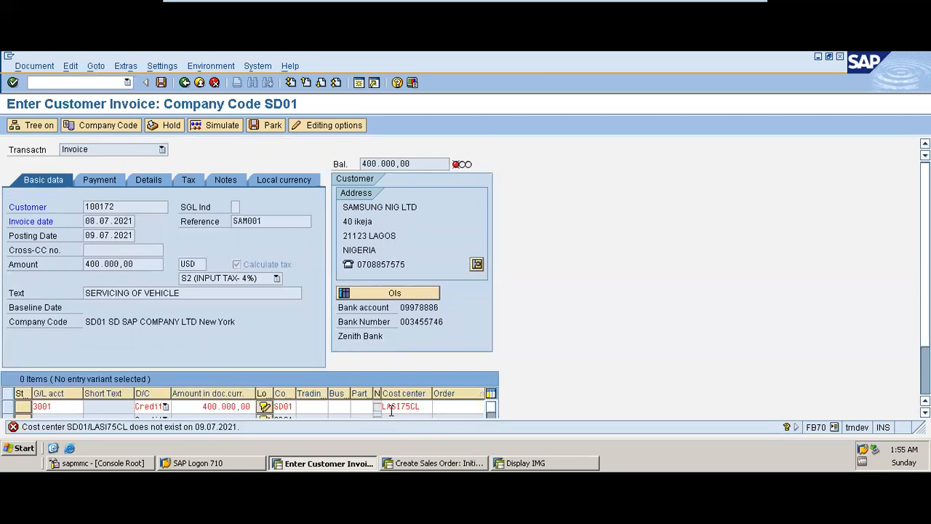
Clear the cost center LASI75CL from the first line item and resubmit the invoice.
key("Tab")
key("Tab")
key("Tab")
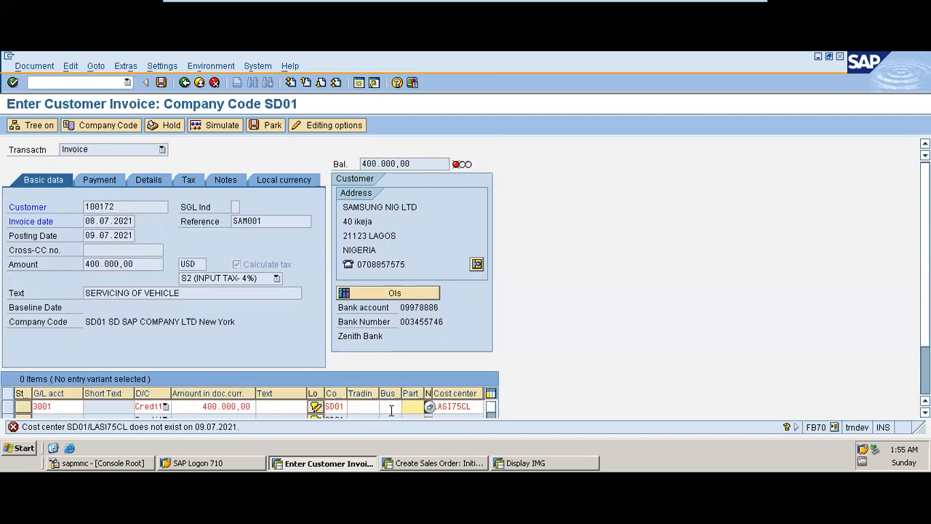
key("BackSpace")
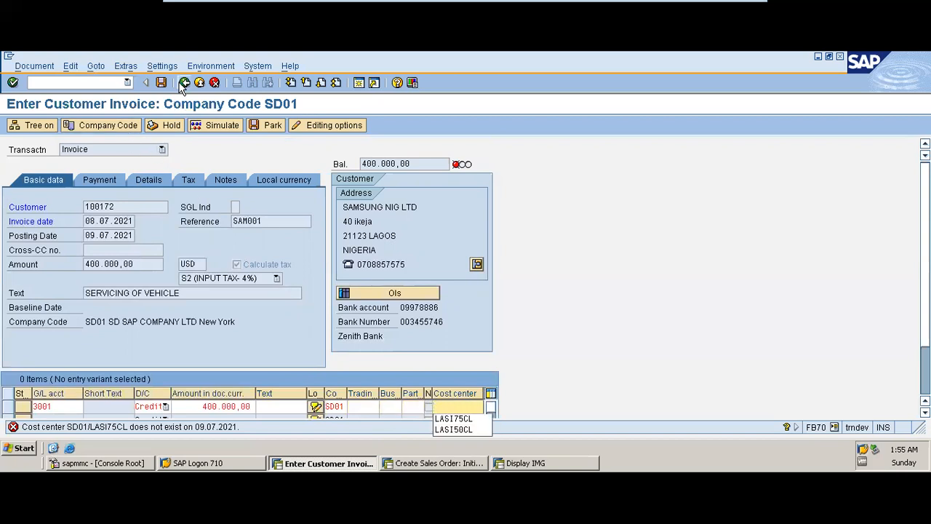
key("Return")
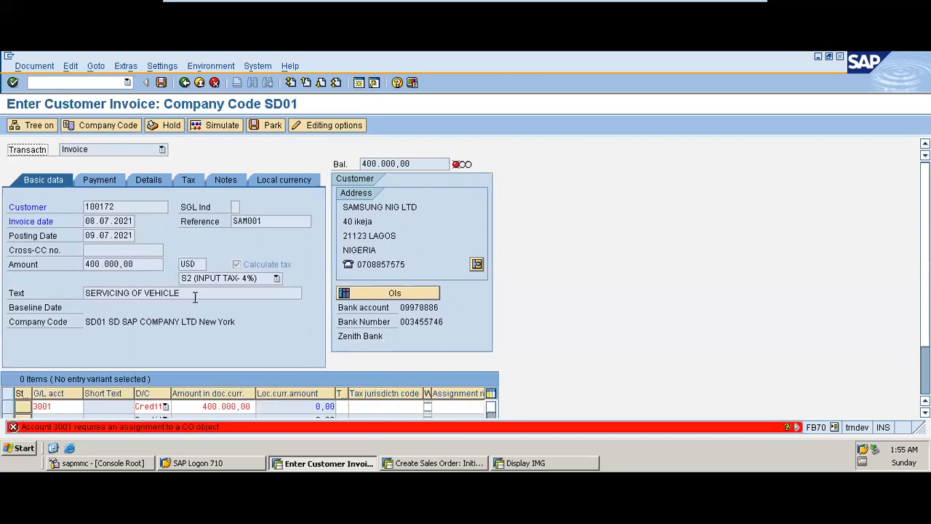
Exit the customer invoice entry, discarding the unposted data.
left_click(200, 83)
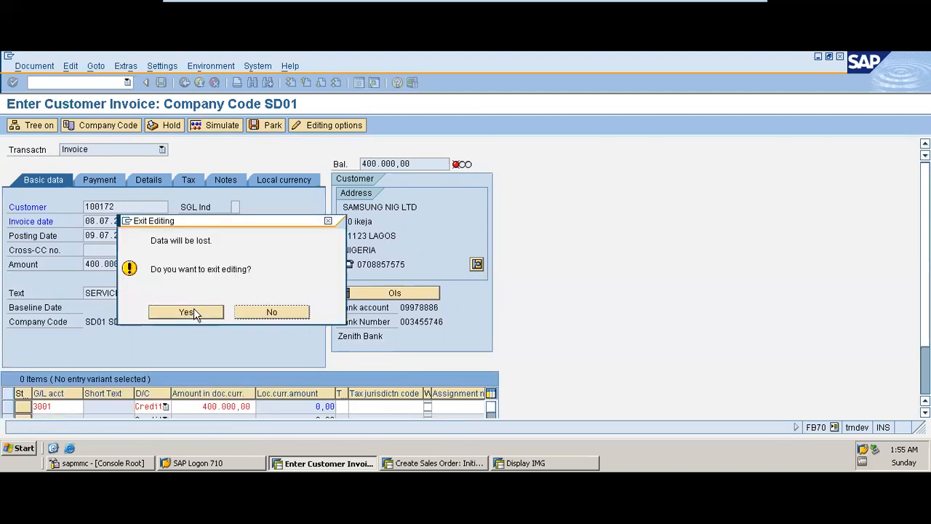
left_click(193, 308)
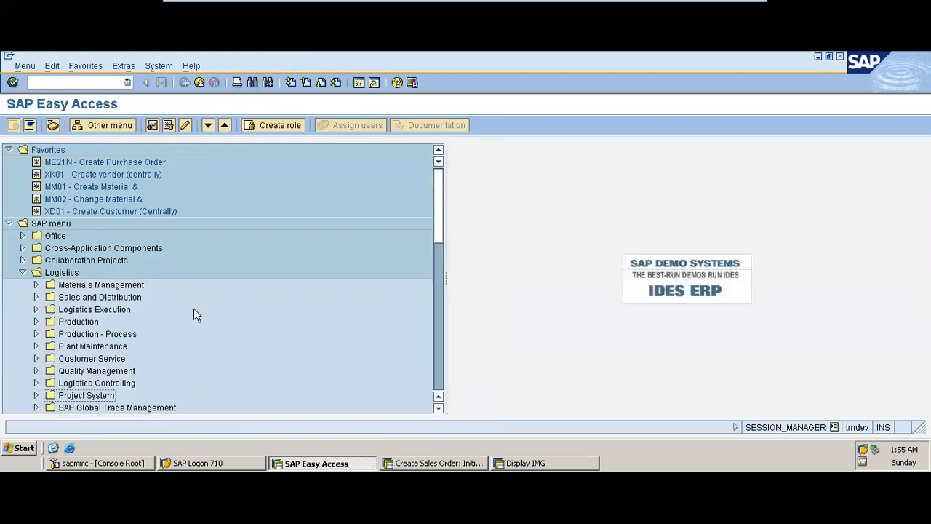
Start customer invoice entry with transaction FB70.
left_click(126, 82)
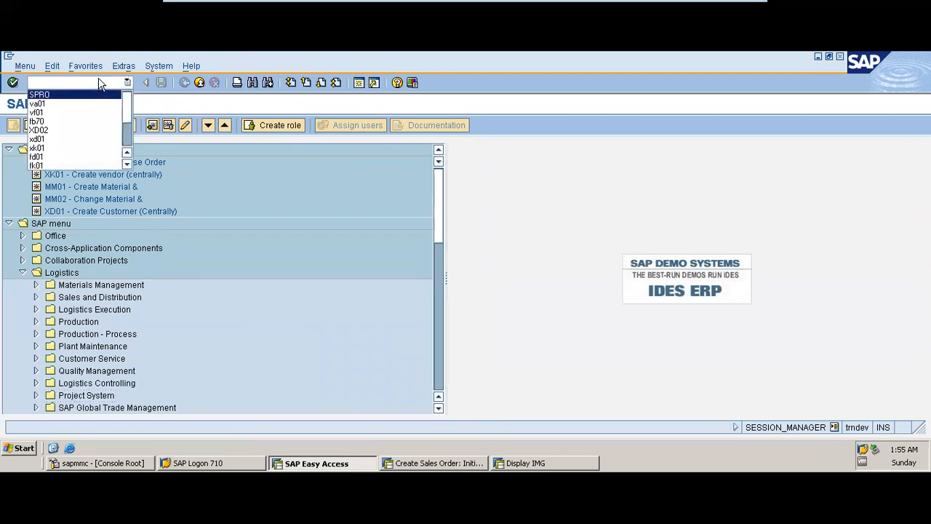
left_click(99, 80)
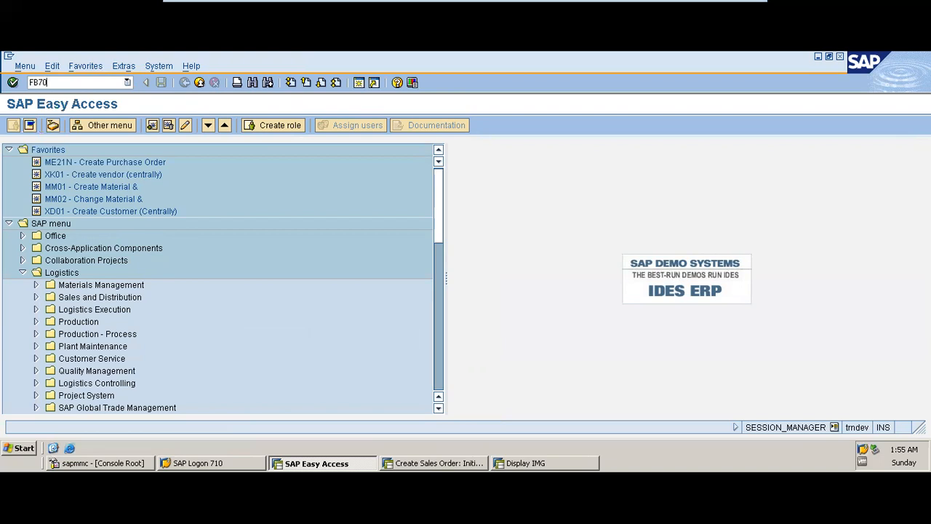
key("Return")
Switch the invoice entry's company code to ZOOM, choosing it from the list of company codes.
left_click(131, 128)
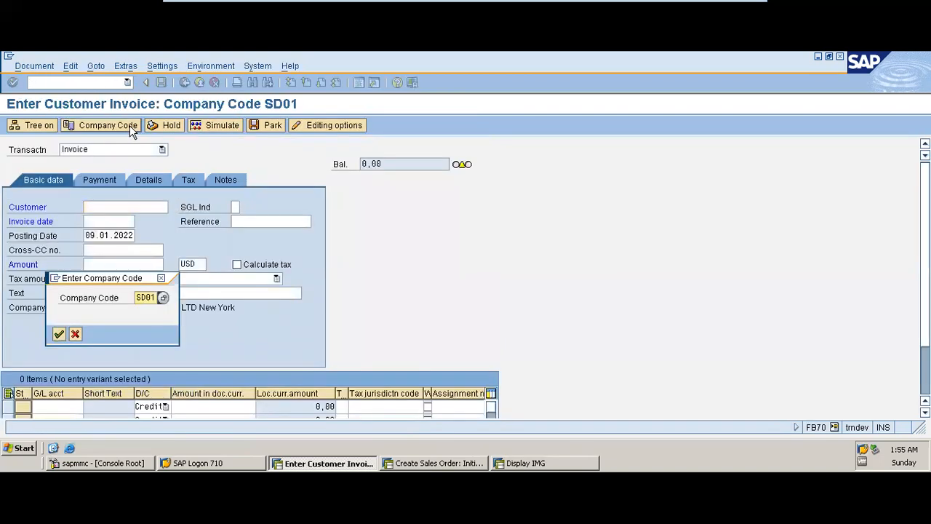
left_click(163, 298)
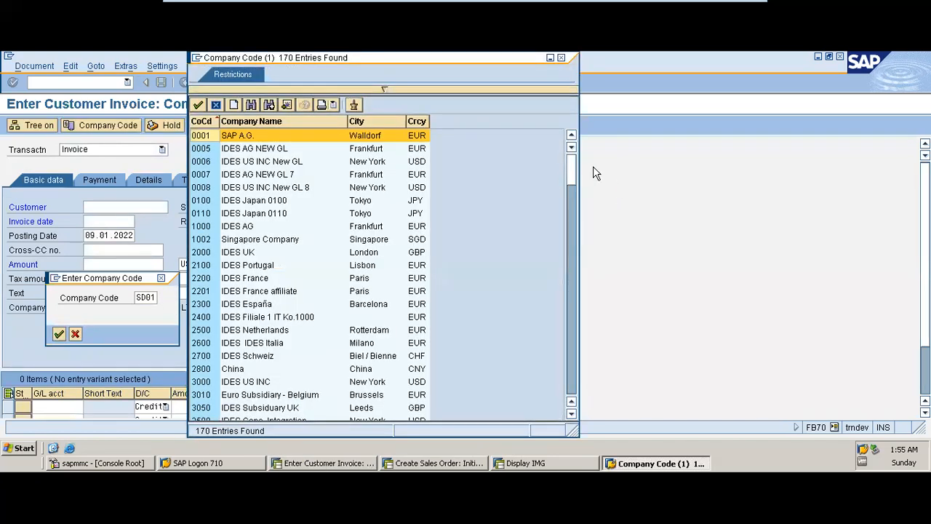
left_click_drag(572, 184, 573, 420)
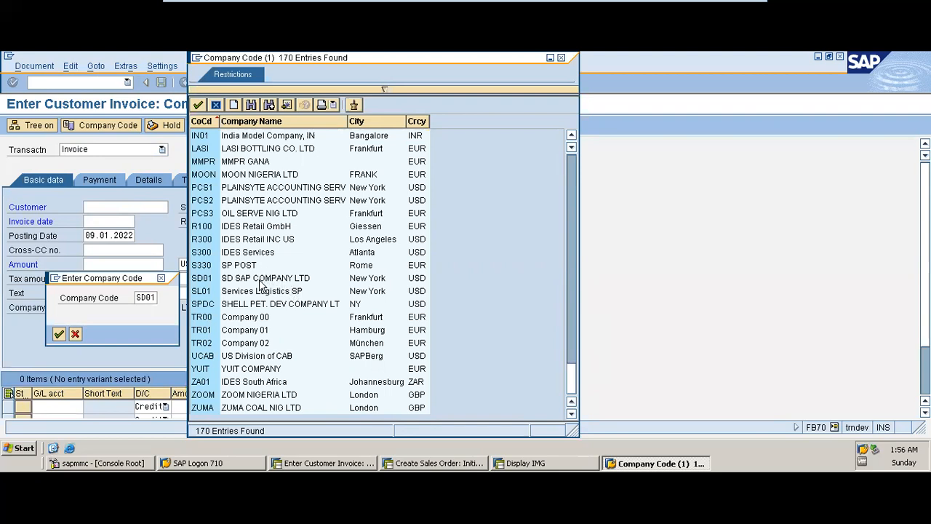
double_click(250, 397)
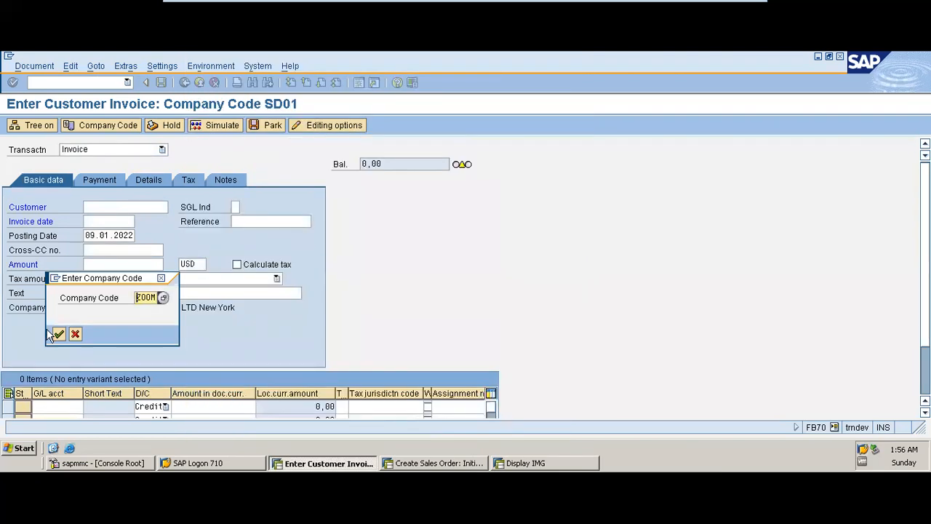
left_click(60, 334)
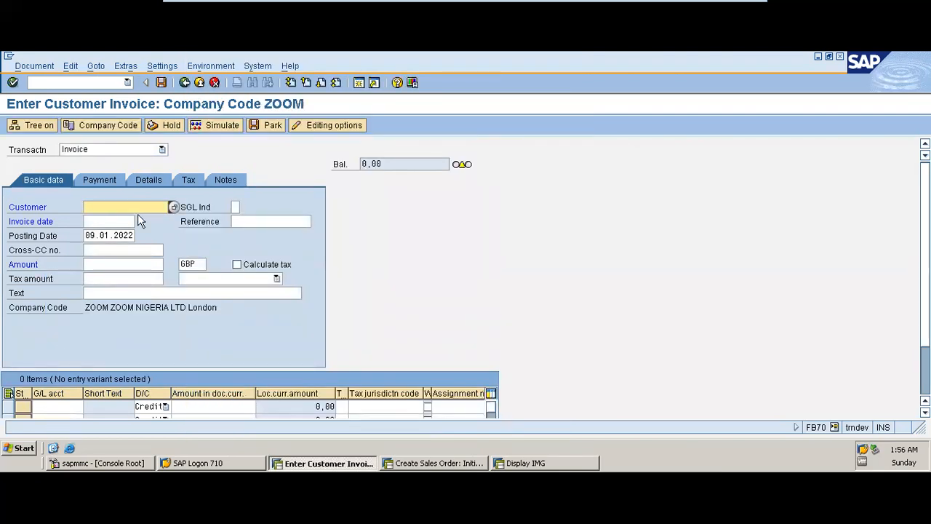
Choose MICROSOFT as the invoice customer from the search of customers in company code ZOOM.
left_click(175, 207)
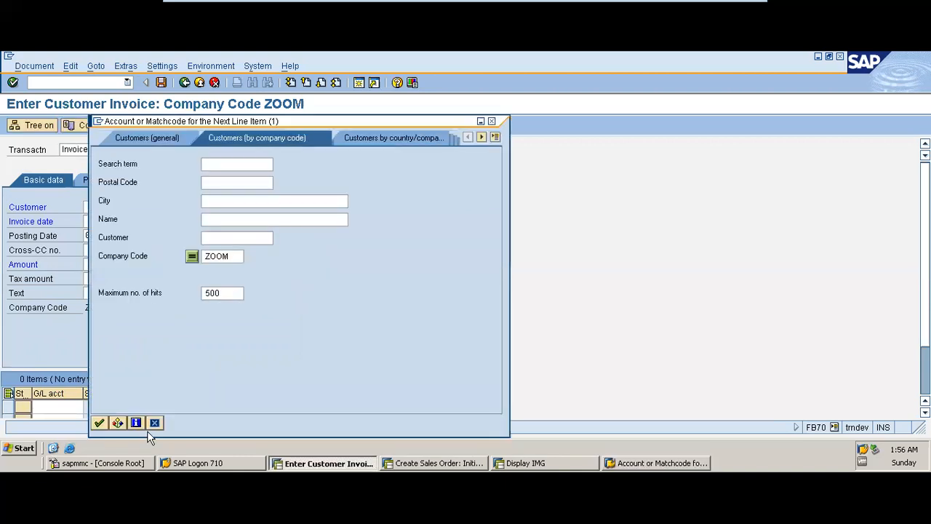
left_click(100, 424)
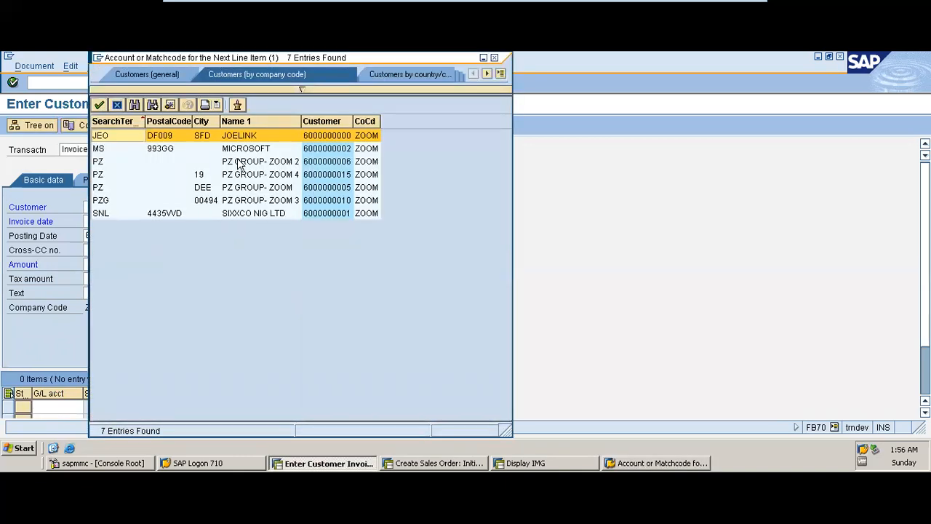
double_click(245, 149)
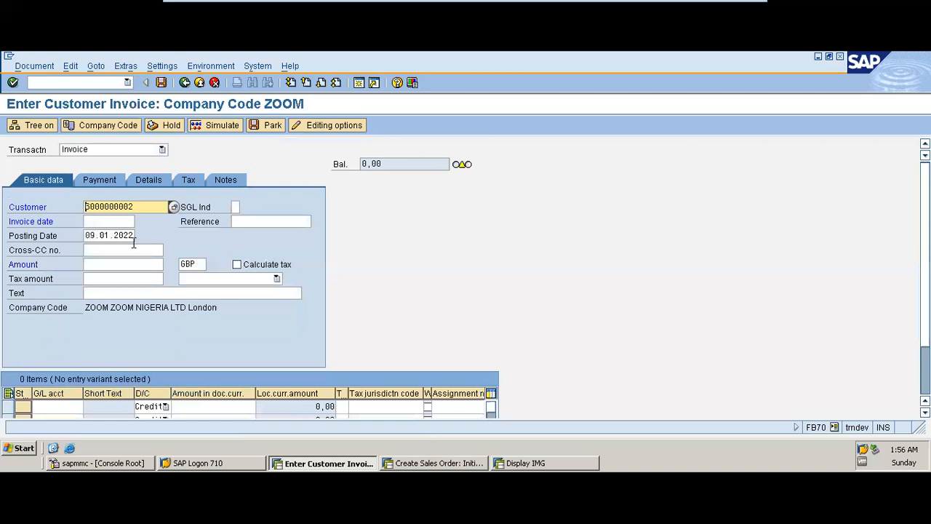
Set the invoice date to 08.07.2020 and the posting date to 09.07.2020.
left_click(123, 223)
left_click(124, 245)
key("Tab")
key("Tab")
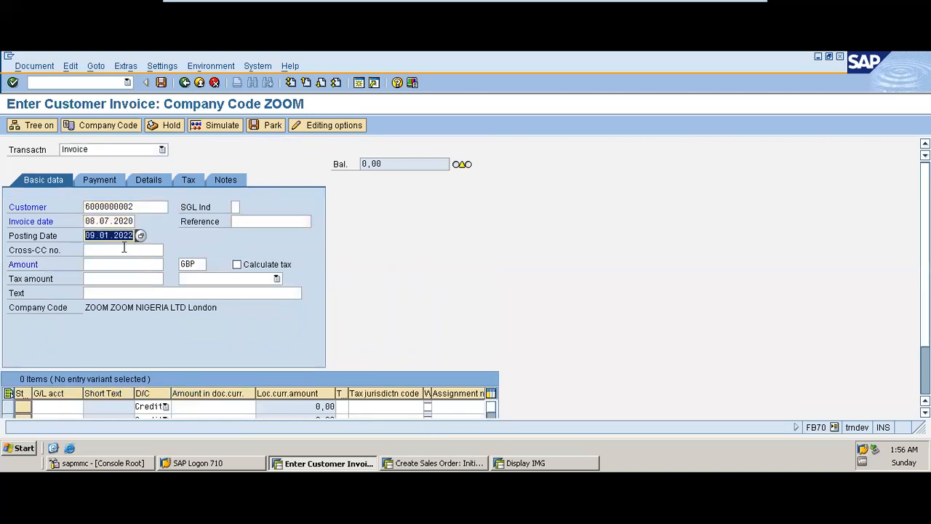
key("BackSpace")
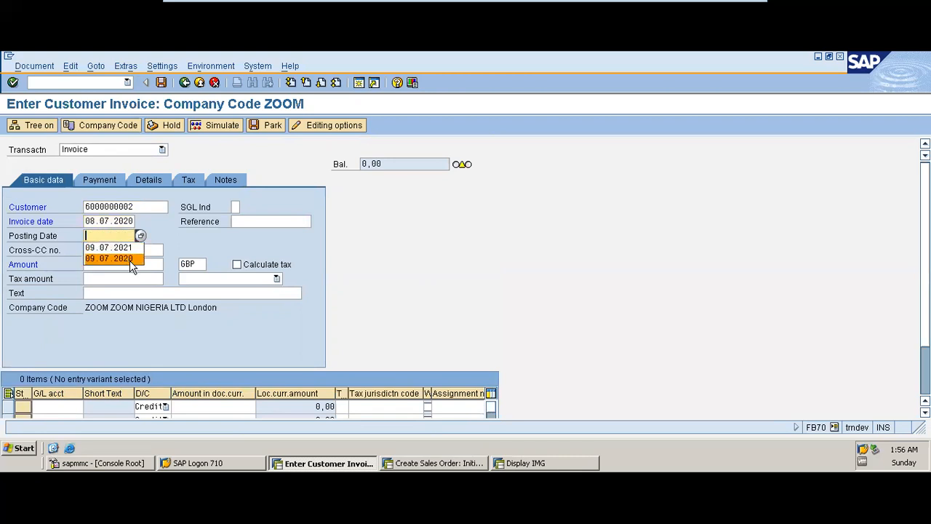
left_click(130, 259)
Enter the reference ZM01 and an invoice amount of 50000, keeping the currency GBP.
left_click(234, 226)
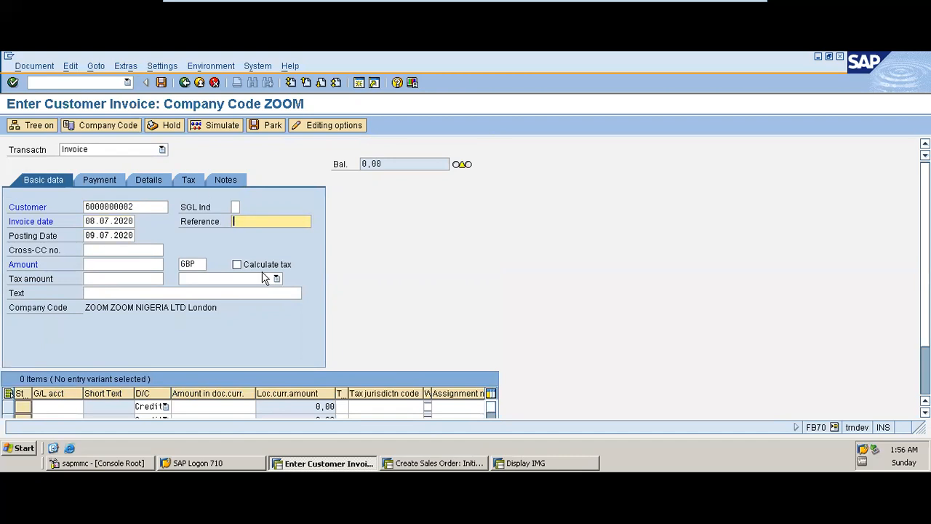
type("ZM01")
left_click(135, 266)
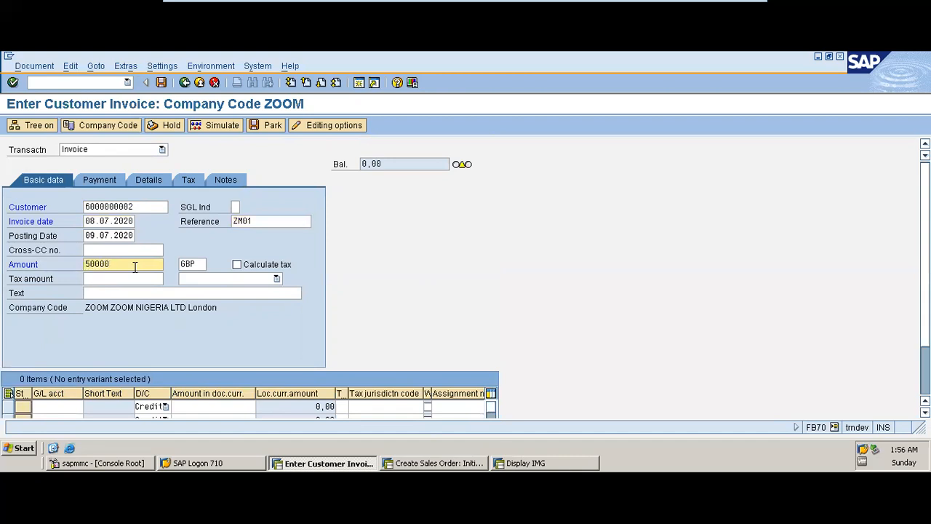
key("Tab")
key("Tab")
key("Tab")
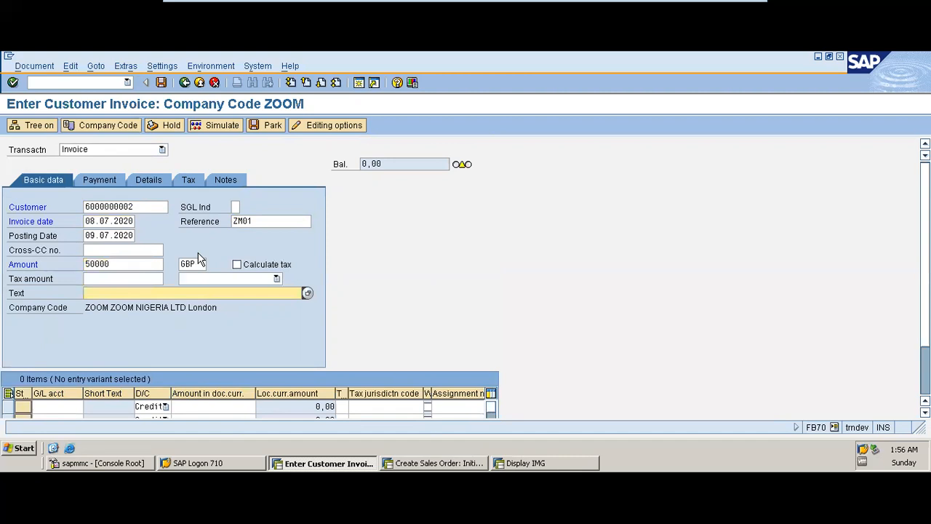
left_click(196, 263)
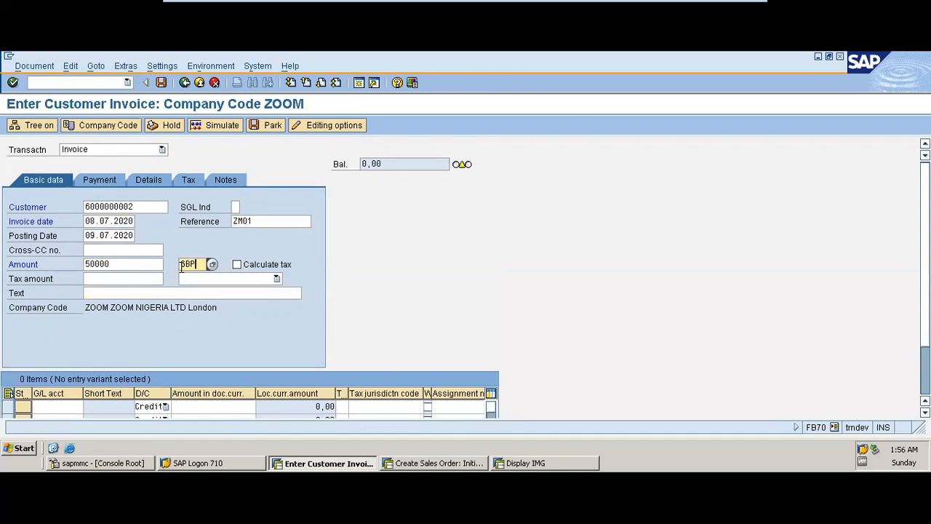
List the G/L accounts of company code ZOOM for the first line item, sorted by account number.
left_click(76, 406)
left_click(88, 407)
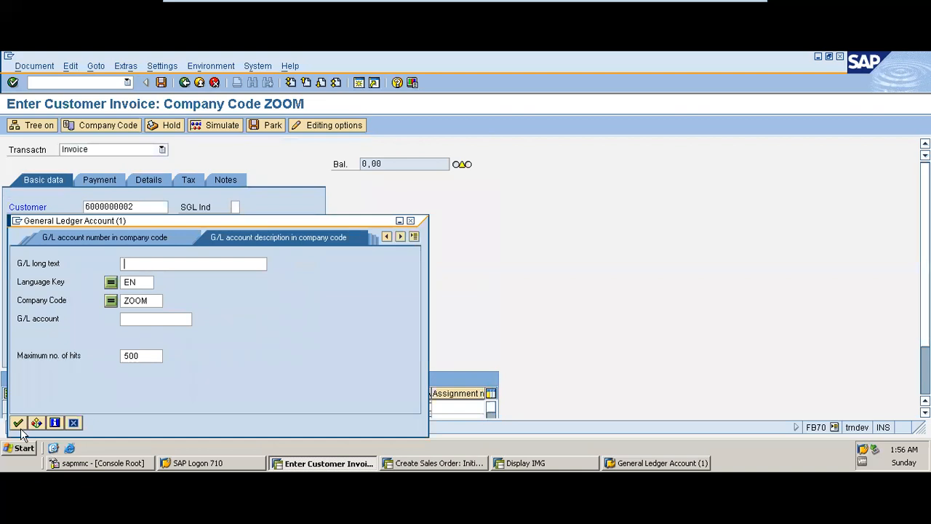
left_click(19, 426)
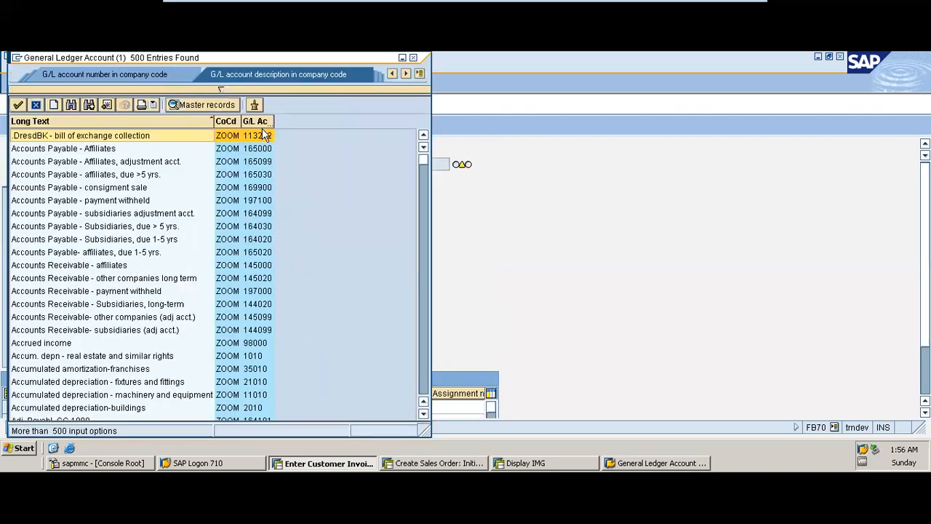
left_click(254, 121)
left_click(254, 105)
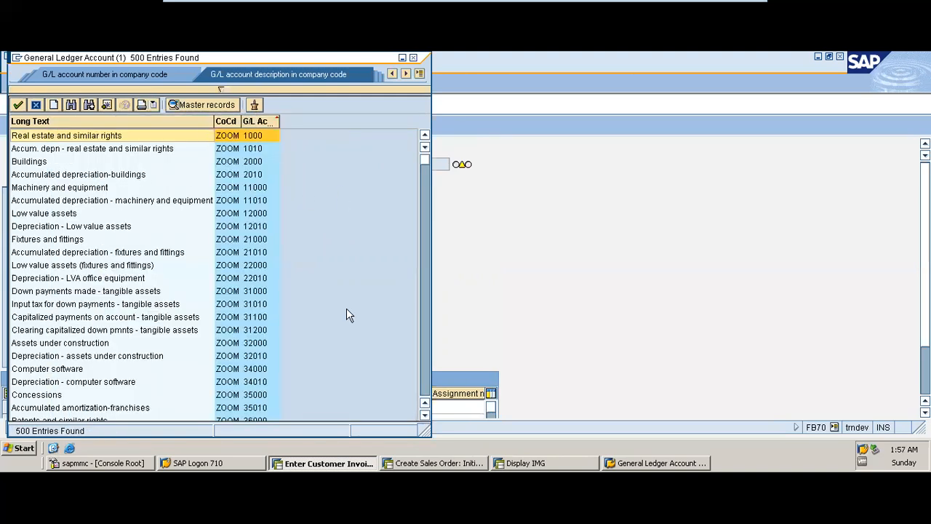
Examine the sorted G/L account list for an account to use, and close it without choosing one.
left_click(426, 361)
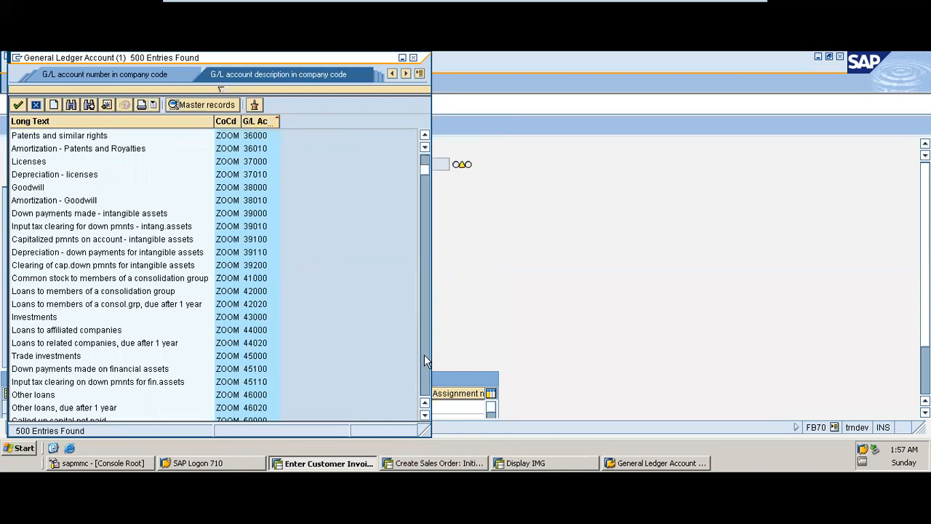
left_click(425, 361)
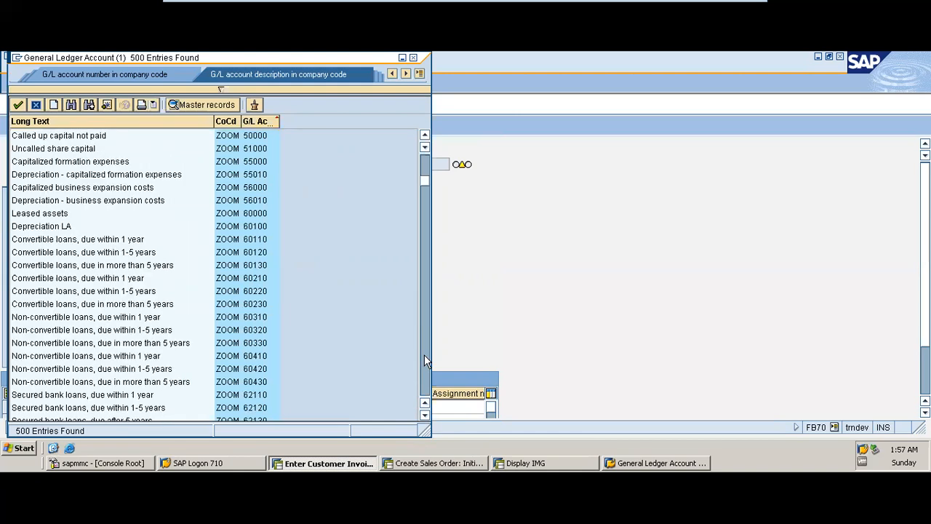
left_click(426, 361)
left_click(426, 360)
left_click(426, 361)
left_click(425, 361)
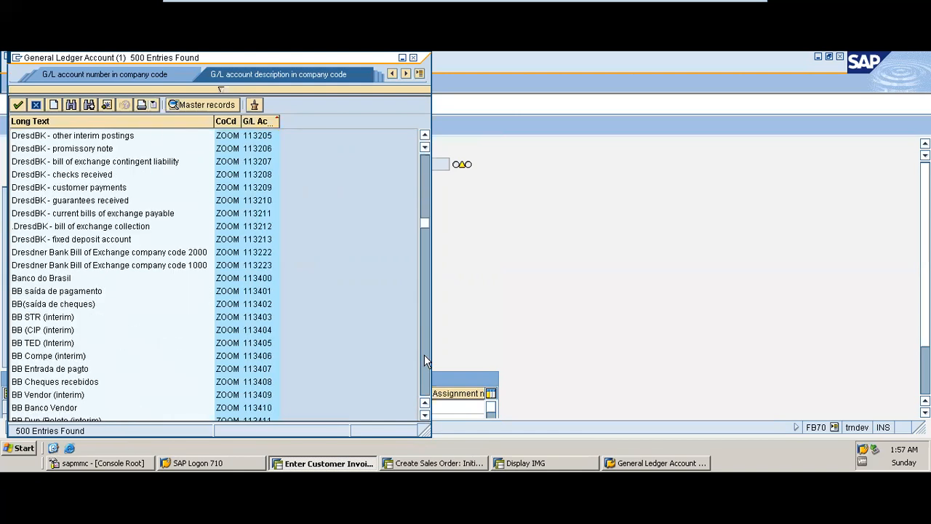
left_click(426, 166)
left_click(426, 165)
left_click(427, 165)
left_click(426, 165)
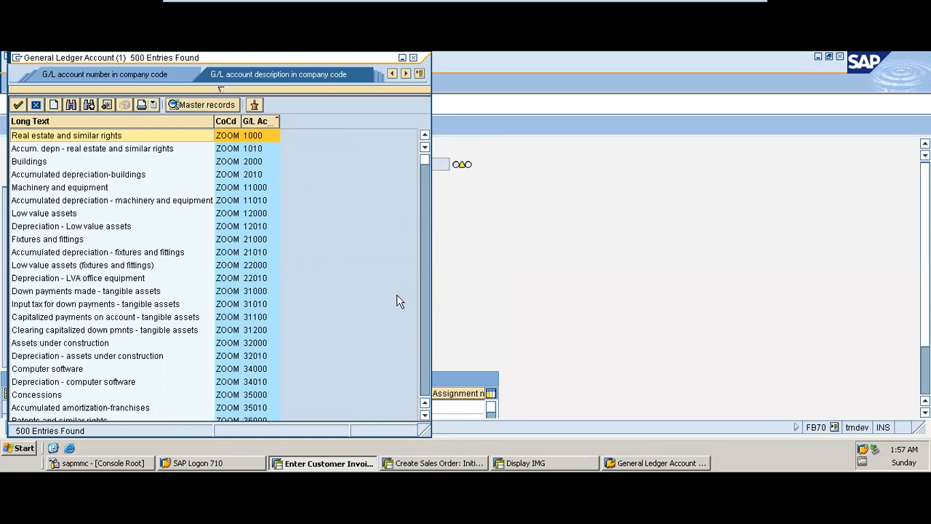
left_click(422, 318)
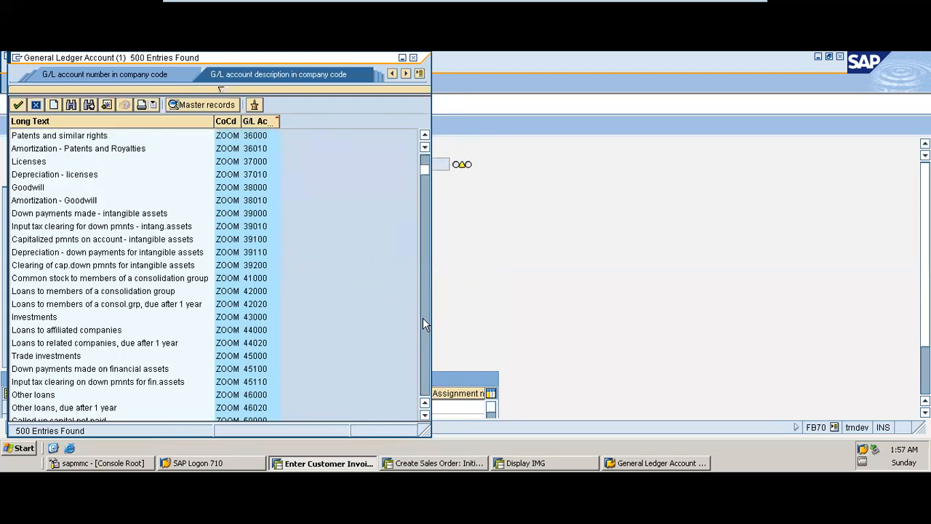
left_click(422, 317)
left_click(422, 318)
left_click(422, 317)
left_click(423, 317)
left_click(423, 317)
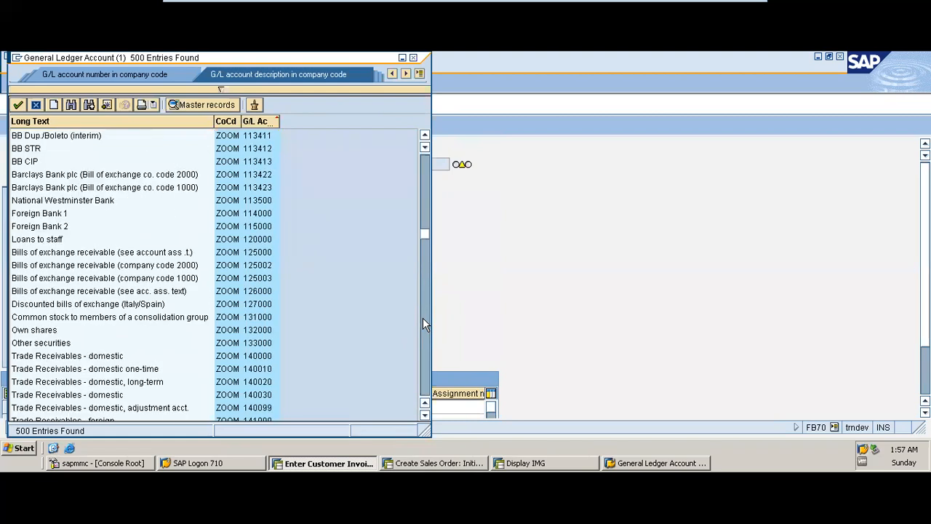
left_click(422, 325)
left_click_drag(422, 244, 418, 190)
left_click(428, 377)
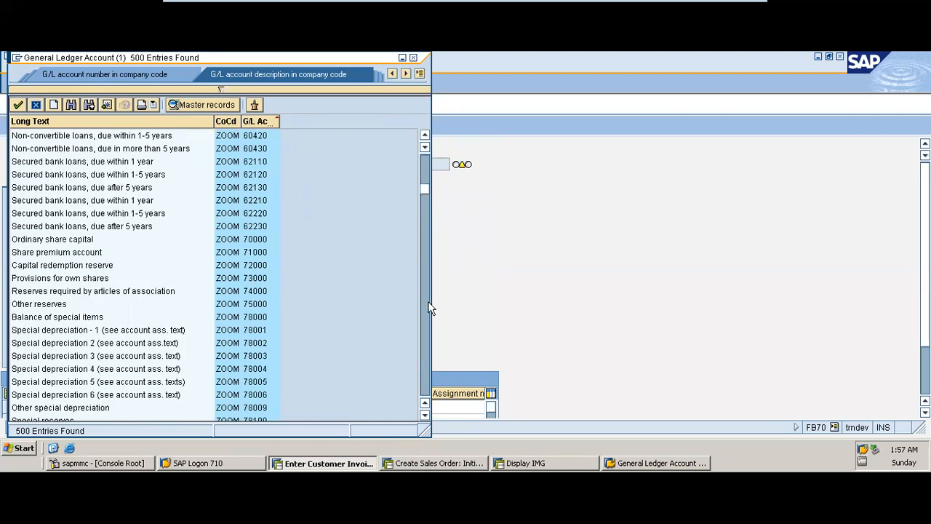
left_click(426, 356)
left_click(425, 195)
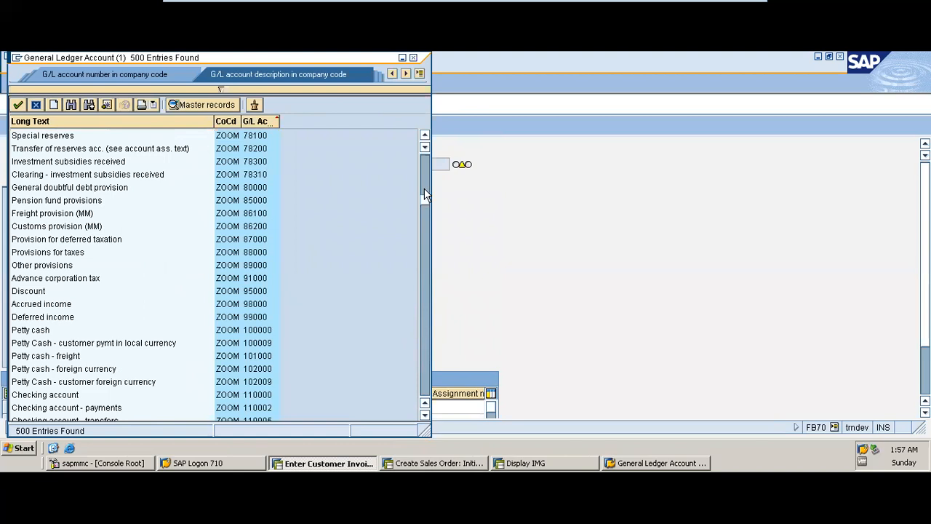
left_click_drag(427, 389, 426, 389)
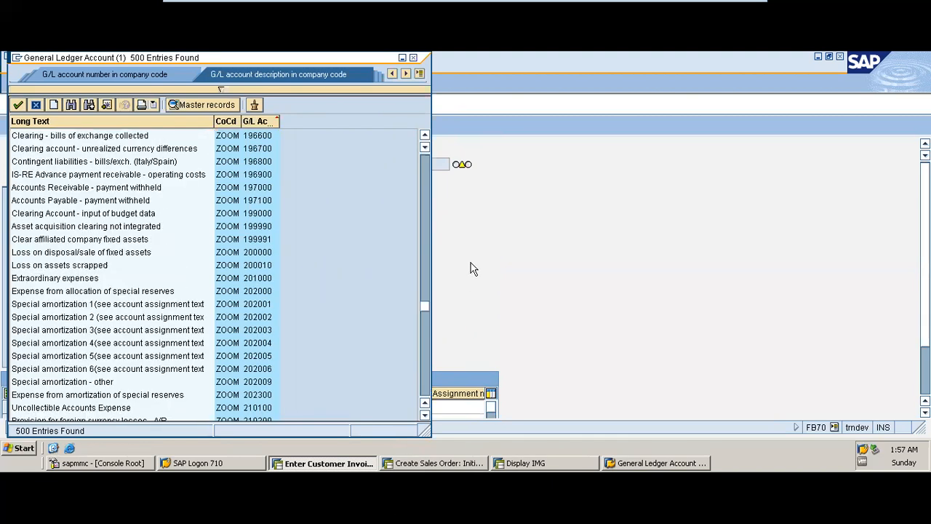
left_click(412, 57)
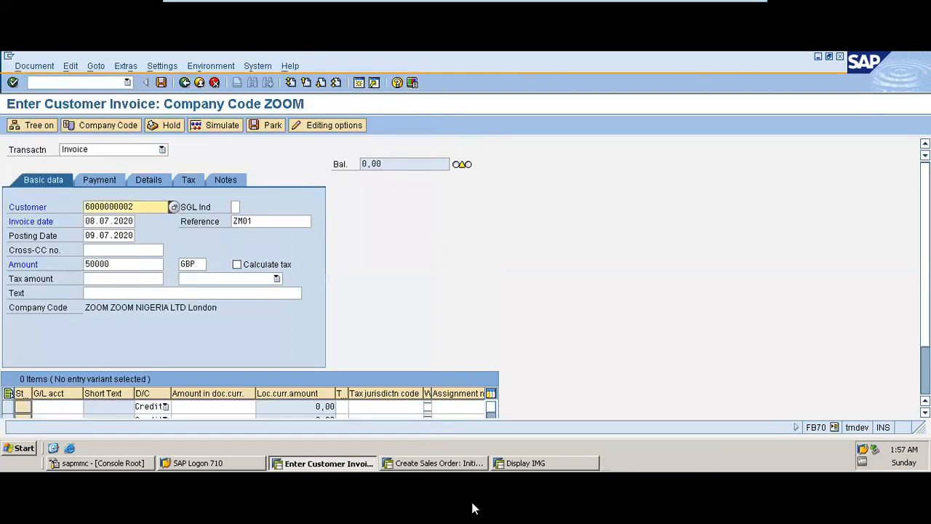
Enter G/L account 34000 with a credit amount of 50000 in the first line item and submit the invoice.
left_click(715, 8)
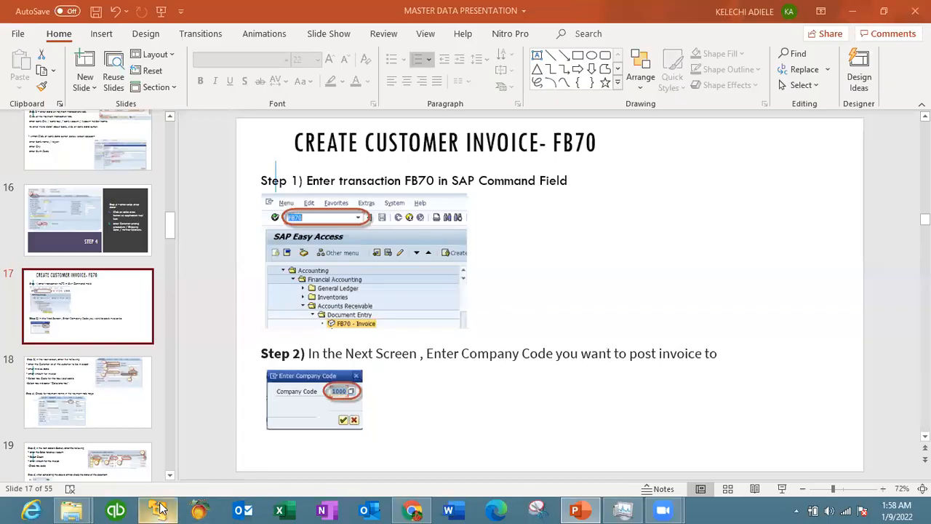
left_click(166, 507)
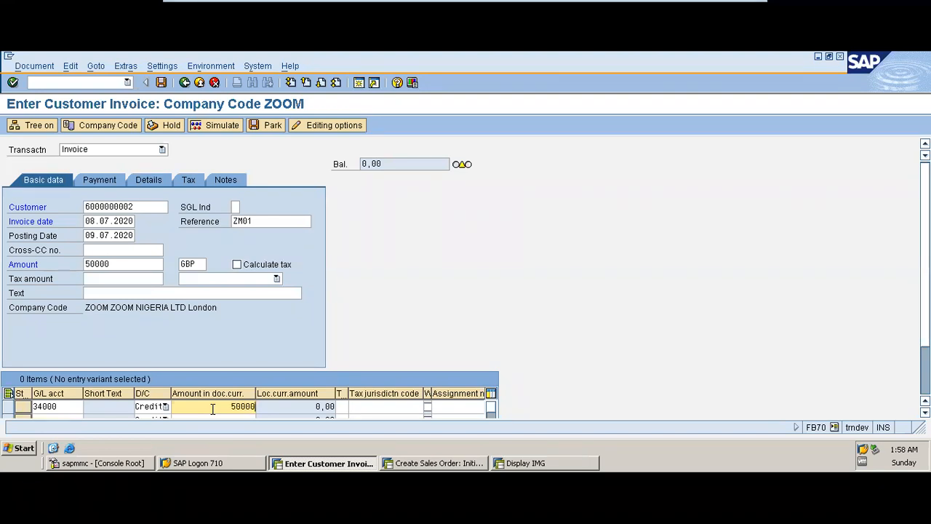
key("Return")
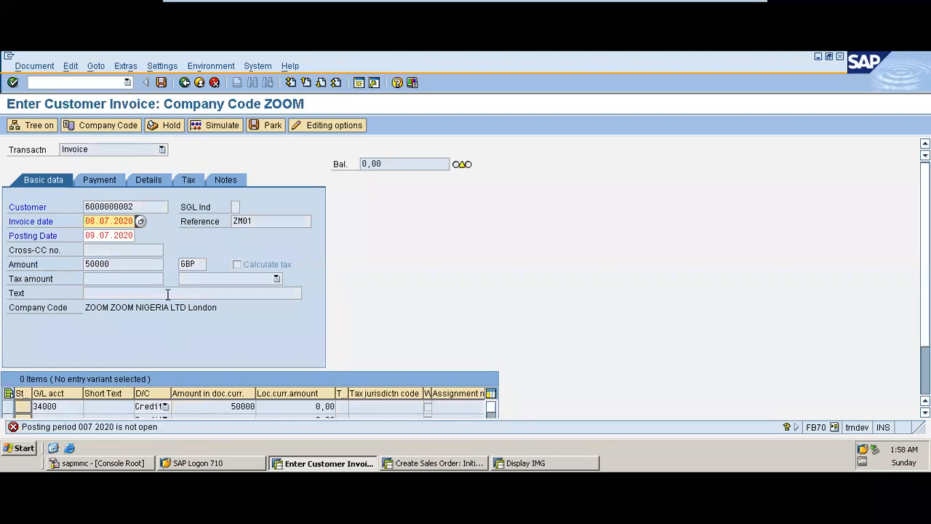
Change the invoice date to 08.07.2021 and the posting date to 09.07.2021, and resubmit the invoice.
key("BackSpace")
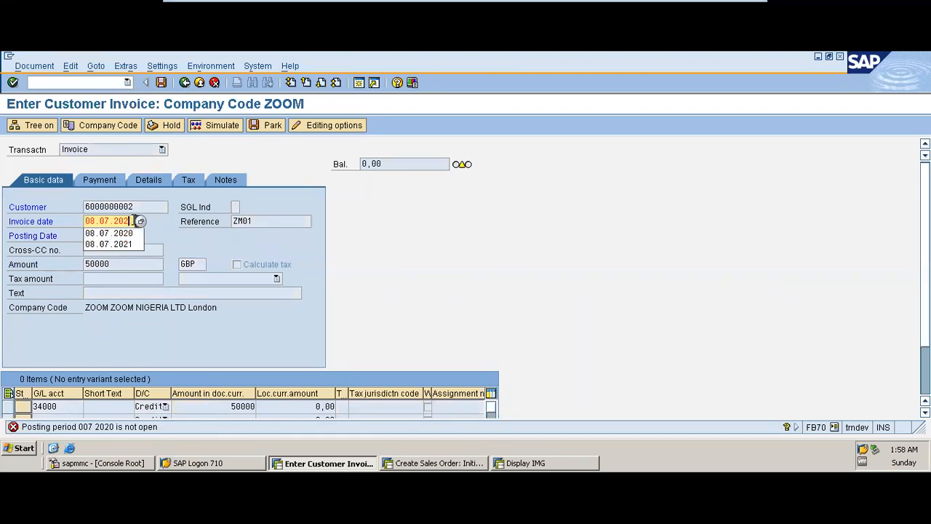
type("1")
left_click(129, 234)
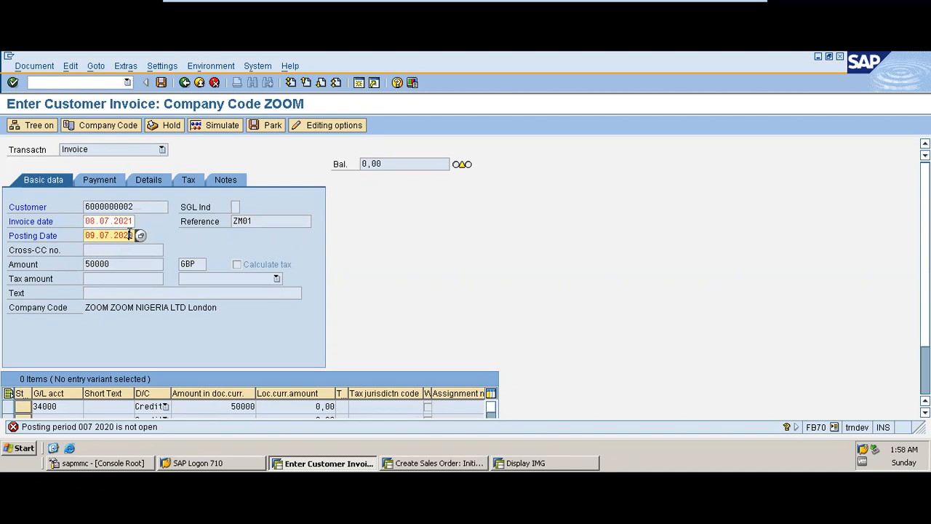
key("BackSpace")
type("1")
key("Return")
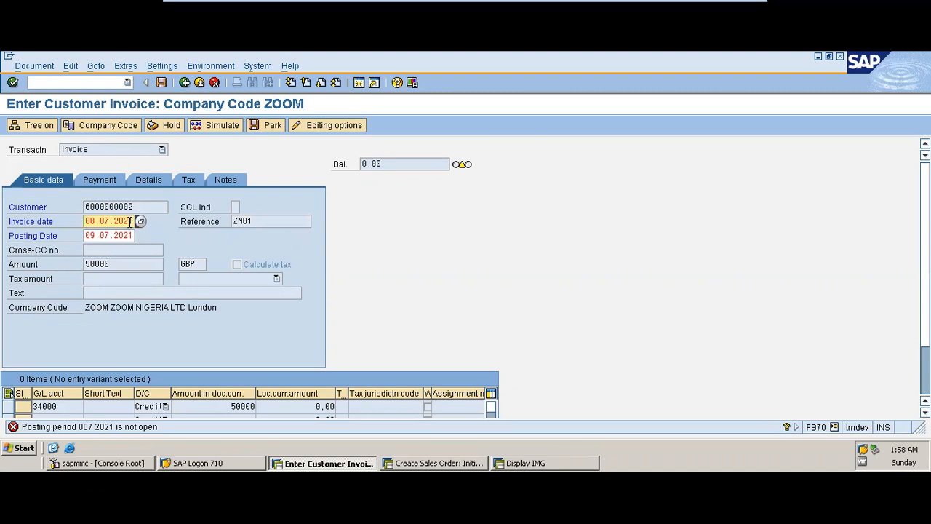
Change the invoice date to 08.01.2020 and the posting date to 09.01.2020, and resubmit the ZOOM invoice.
key("BackSpace")
key("BackSpace")
type("07")
left_click(109, 235)
key("BackSpace")
type("1")
key("Return")
left_click(133, 235)
key("BackSpace")
type("0")
key("Return")
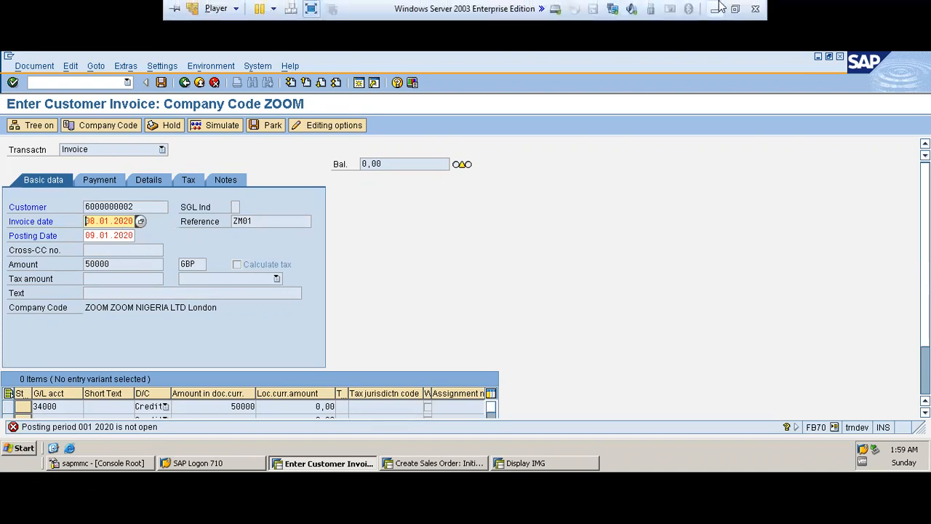
Switch to the Display IMG session and open the Maintain Fiscal Year Variant activity.
left_click(717, 8)
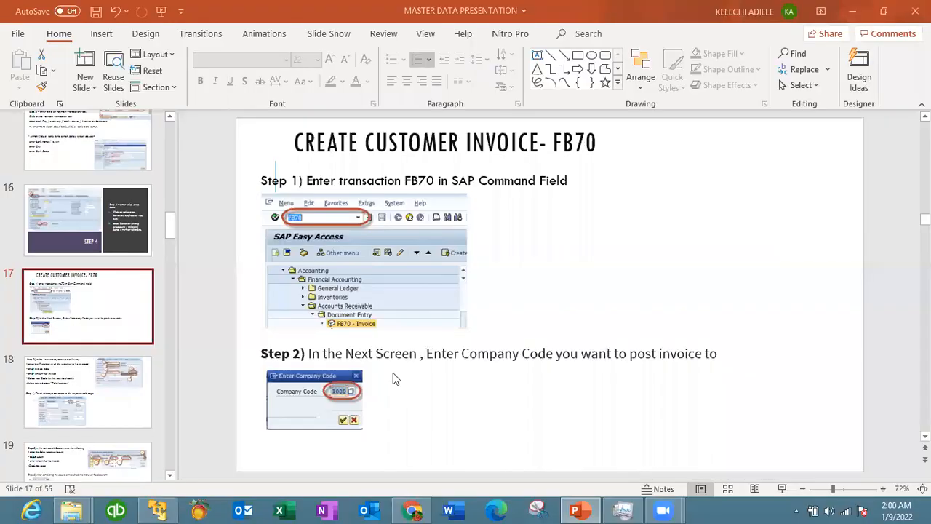
left_click(167, 507)
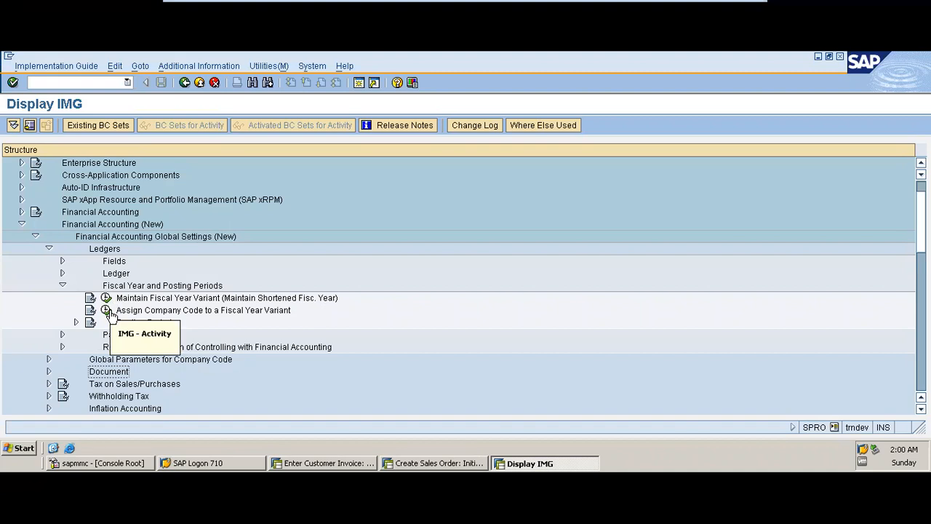
left_click(107, 298)
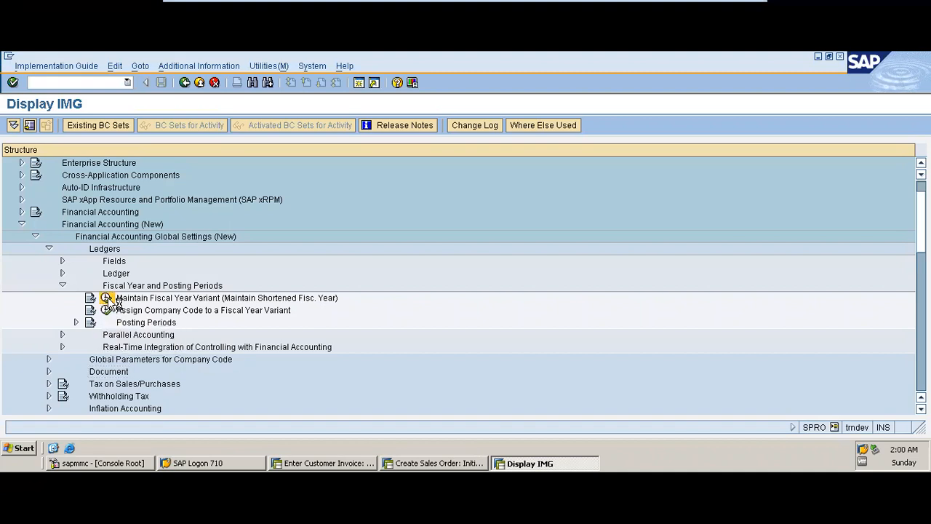
mouse_move(536, 3)
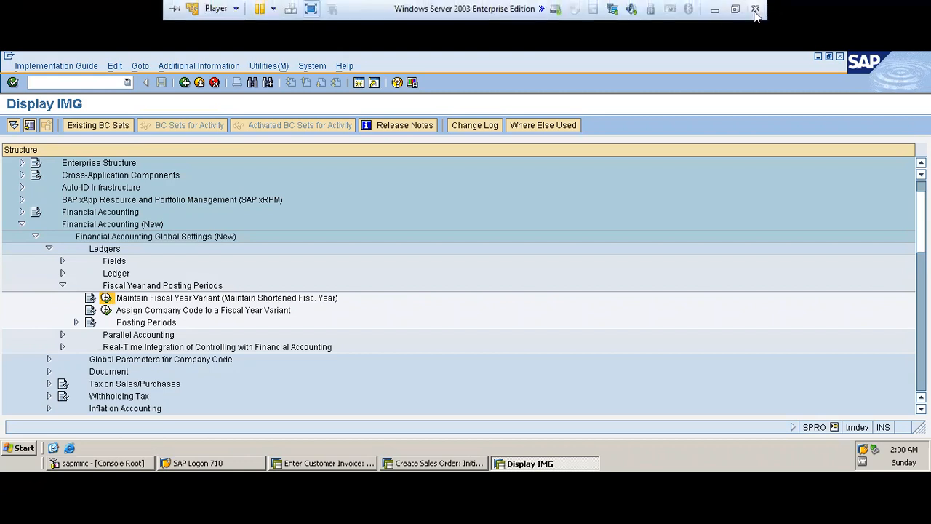
left_click(715, 11)
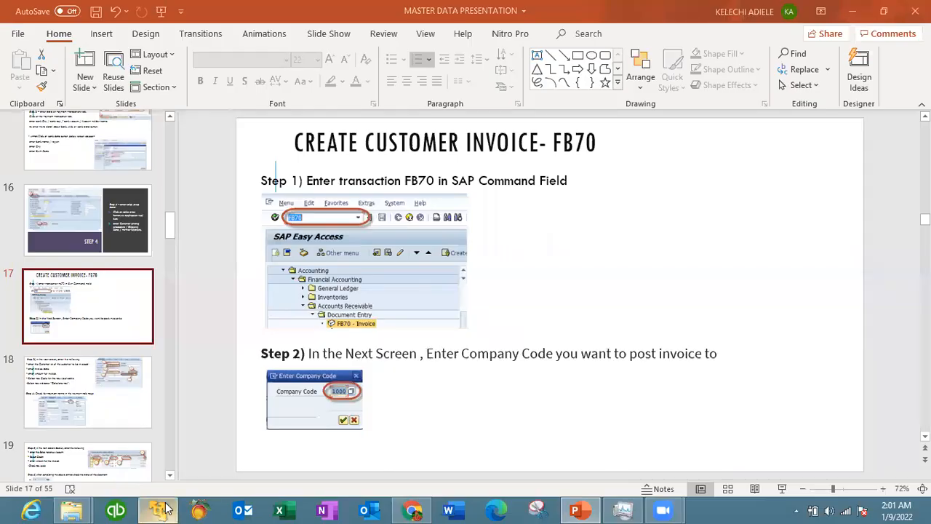
left_click(165, 508)
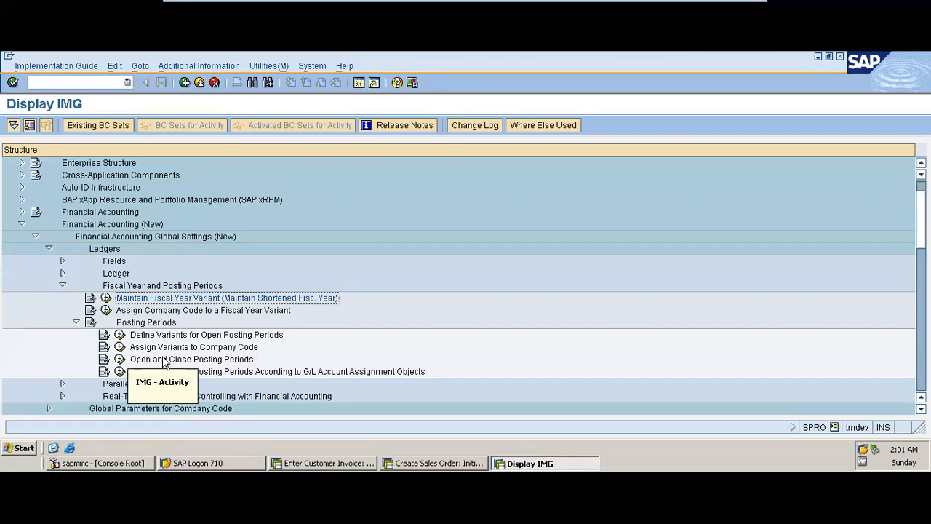
Examine the time intervals of the posting period variants in Open and Close Posting Periods, and return to the IMG.
left_click(120, 360)
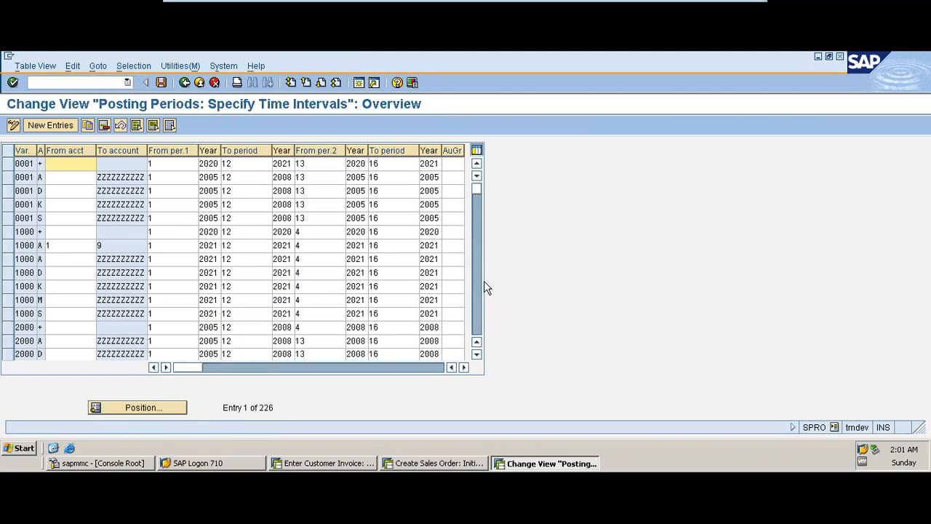
scroll(479, 298, "down", 20)
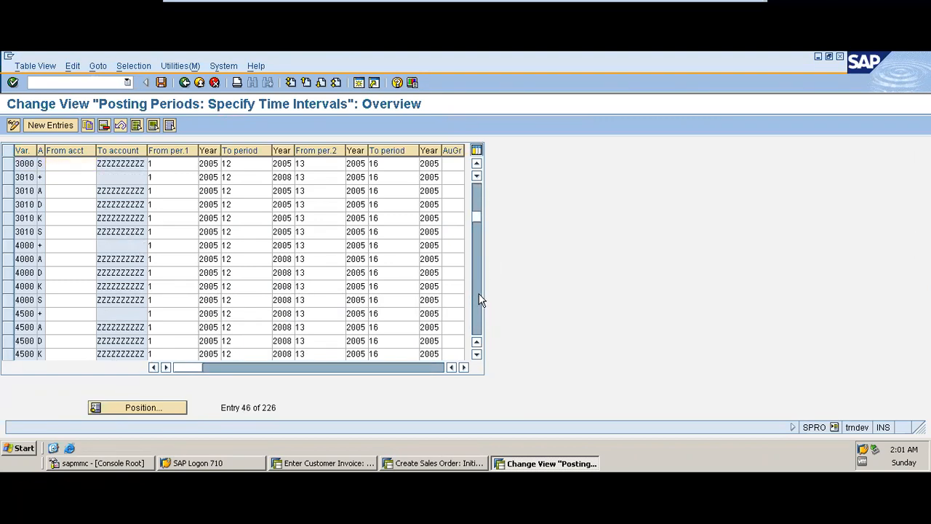
scroll(477, 305, "down", 20)
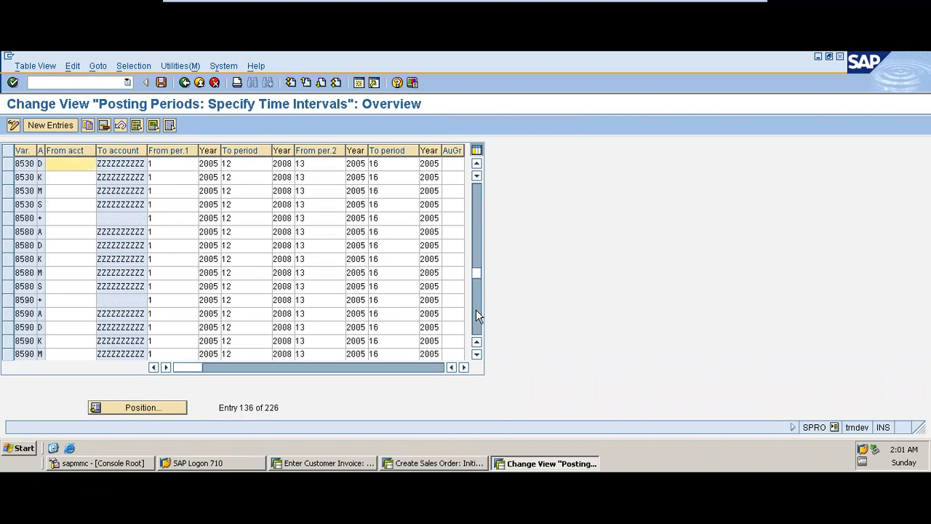
left_click(478, 317)
left_click(477, 331)
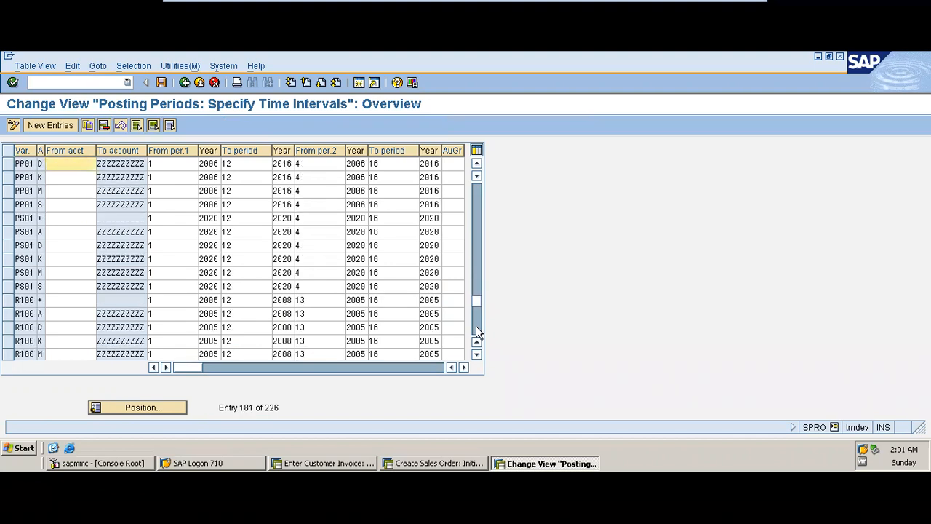
left_click(476, 329)
left_click(476, 335)
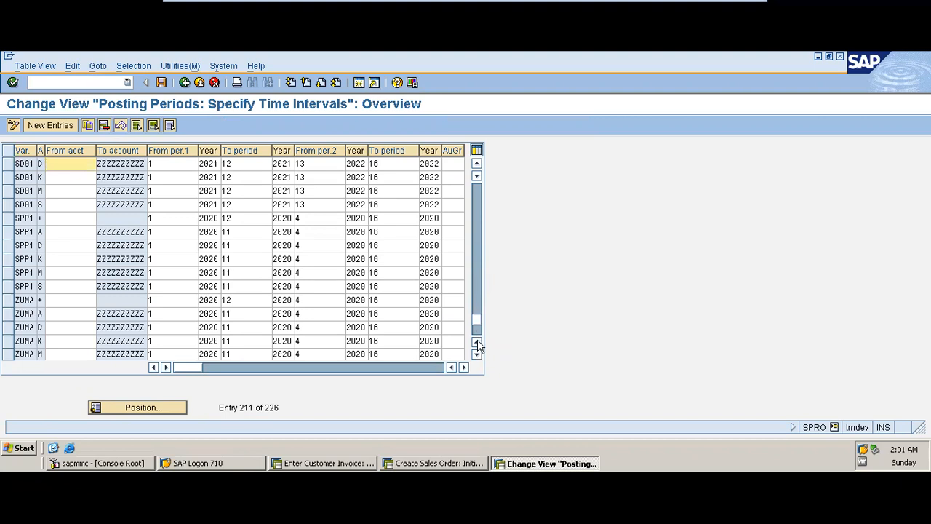
left_click(477, 335)
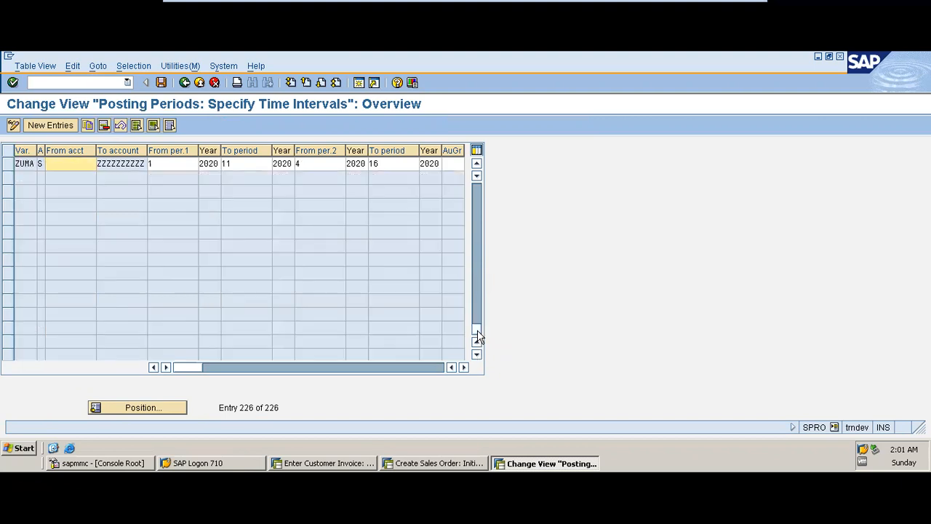
left_click(478, 185)
left_click(477, 186)
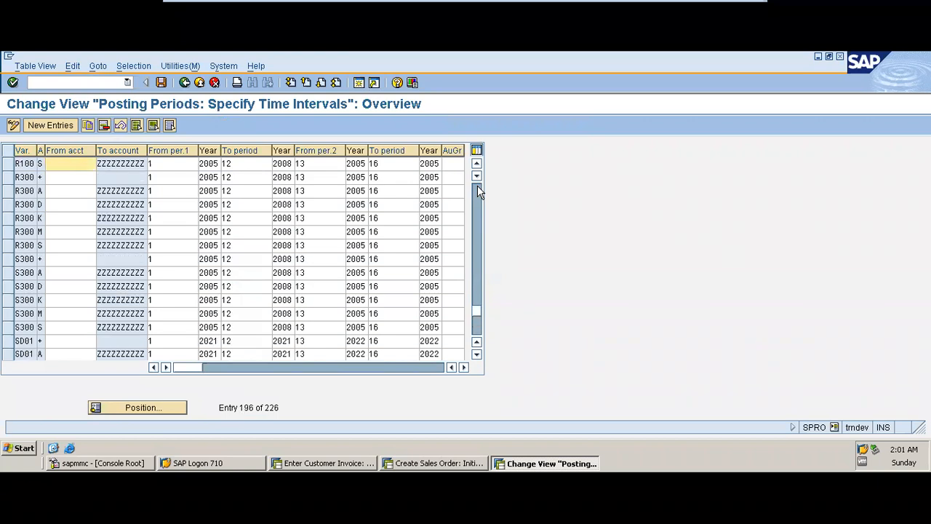
left_click(477, 185)
left_click(477, 185)
left_click(477, 185)
left_click(477, 186)
left_click(477, 187)
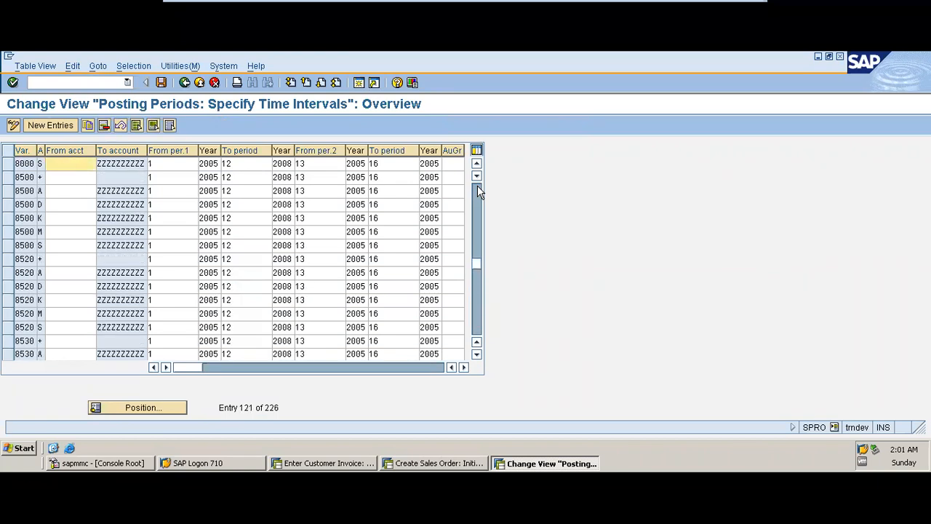
left_click(185, 83)
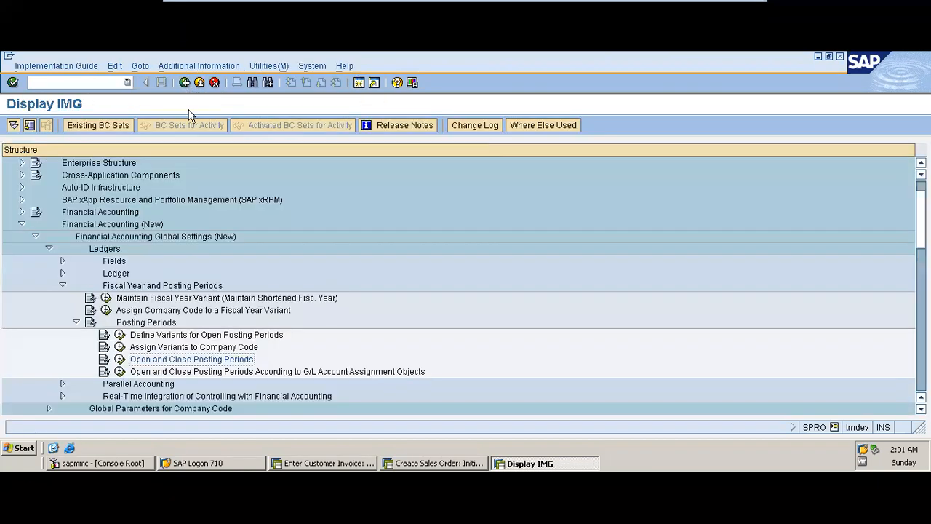
Look through the variants listed in Define Variants for Open Posting Periods, and return to the IMG.
left_click(120, 335)
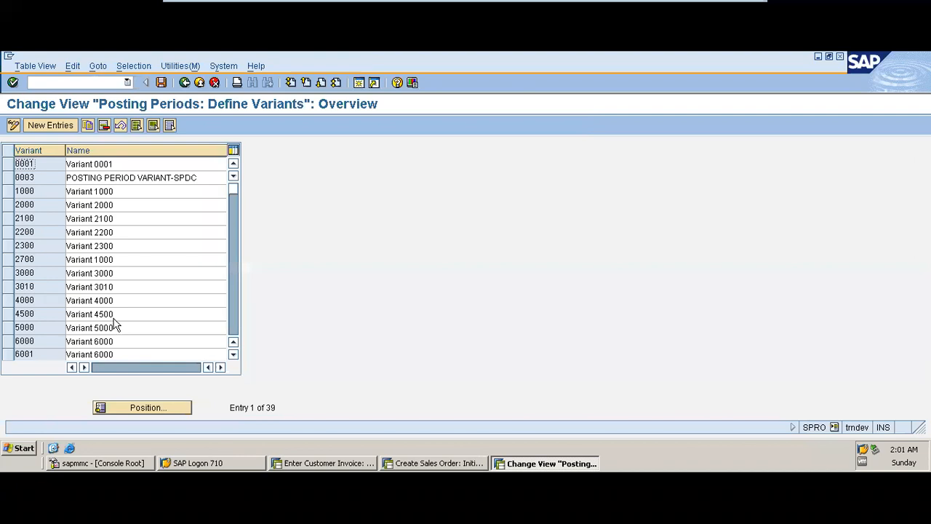
left_click(147, 408)
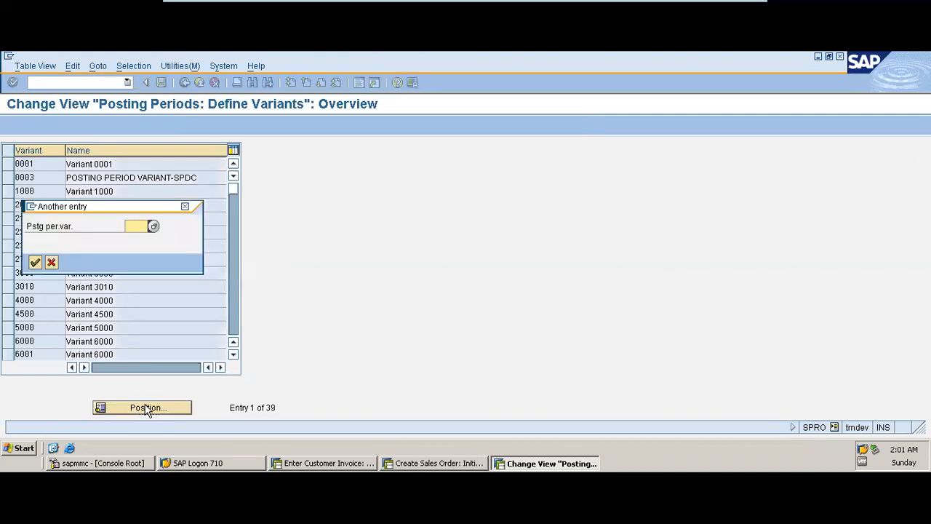
left_click(185, 206)
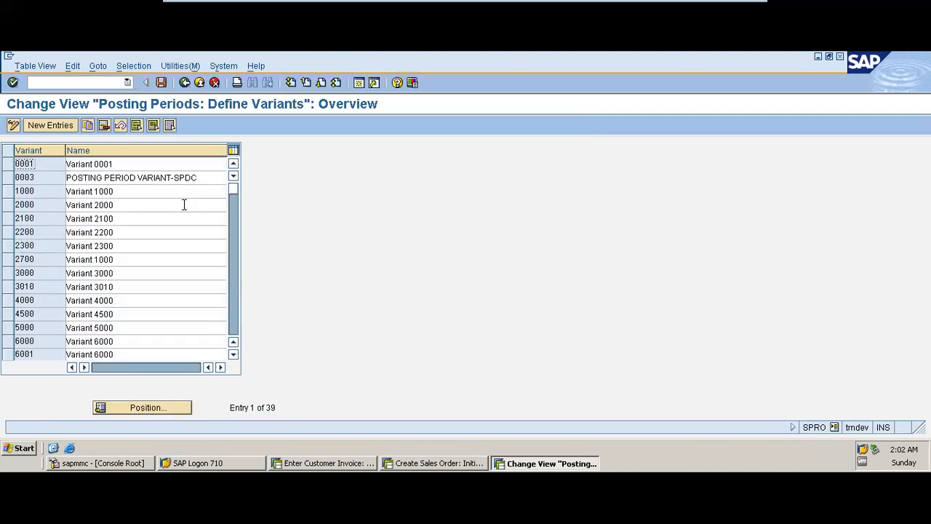
left_click(234, 267)
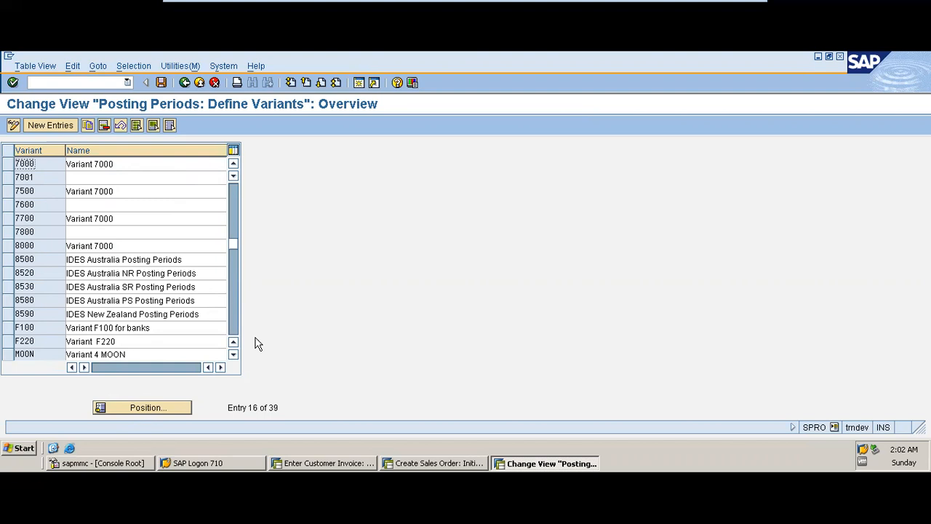
left_click(234, 355)
left_click(233, 355)
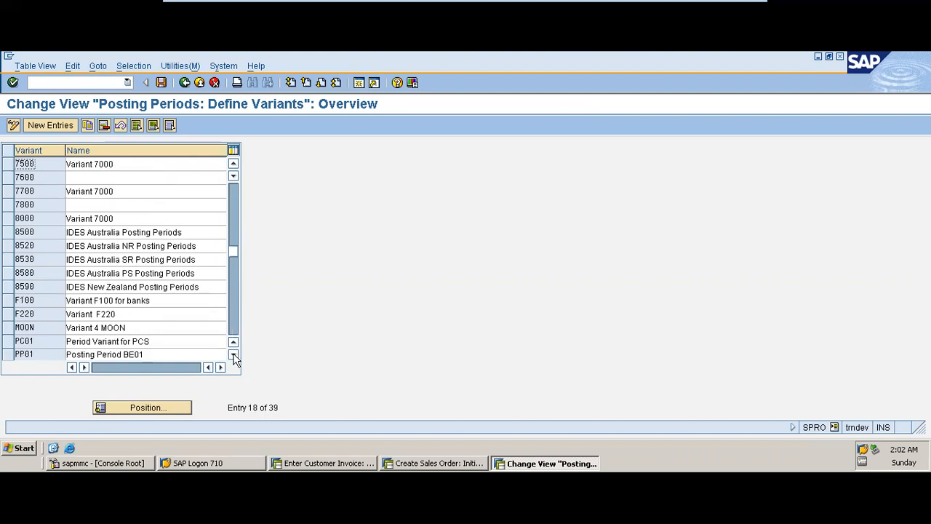
left_click(185, 83)
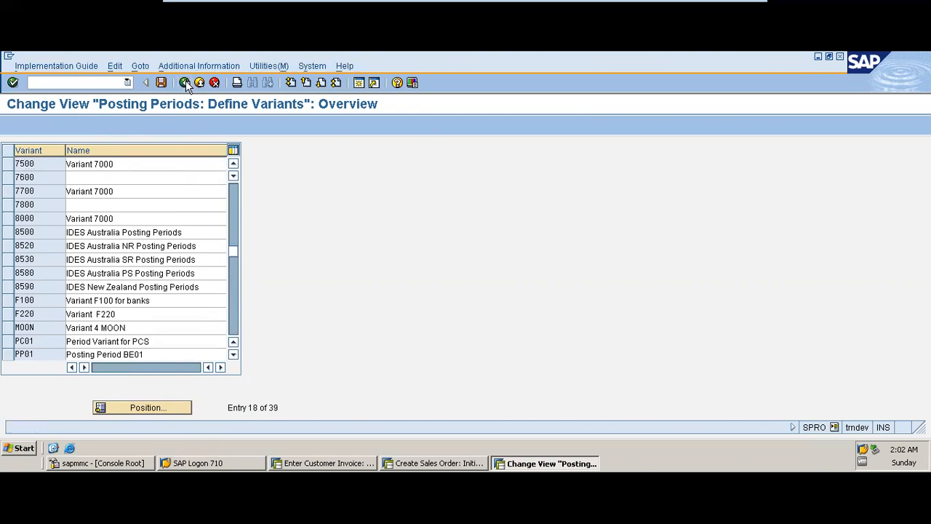
Position the Open and Close Posting Periods table at variant MOON and examine its open periods and years.
left_click(120, 361)
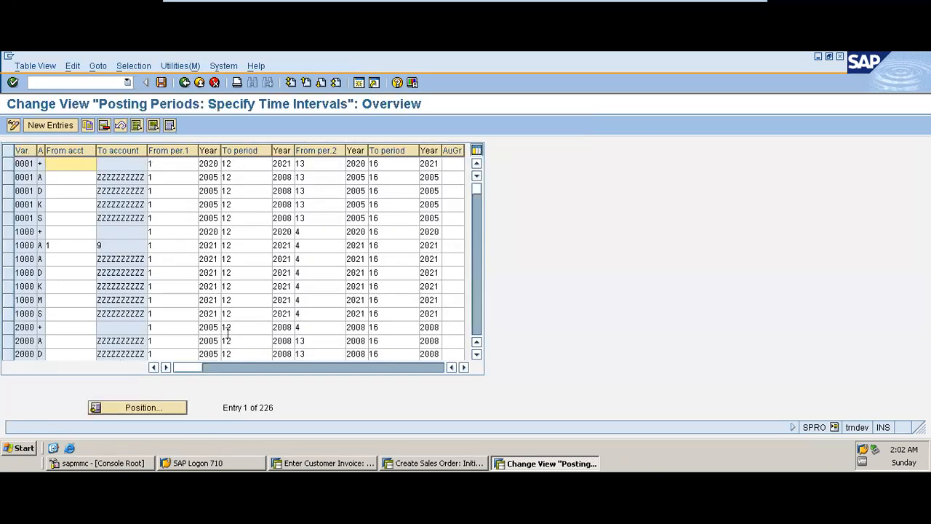
left_click(156, 408)
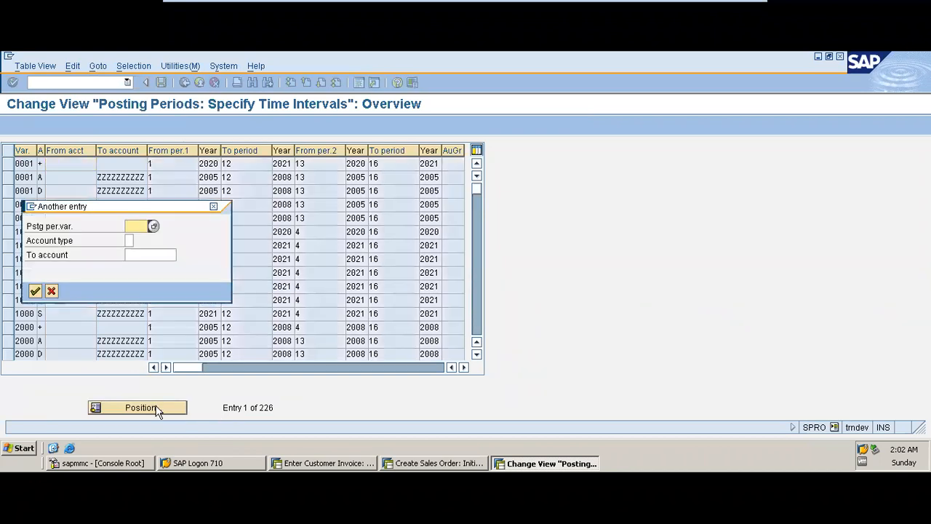
type("moon")
key("Return")
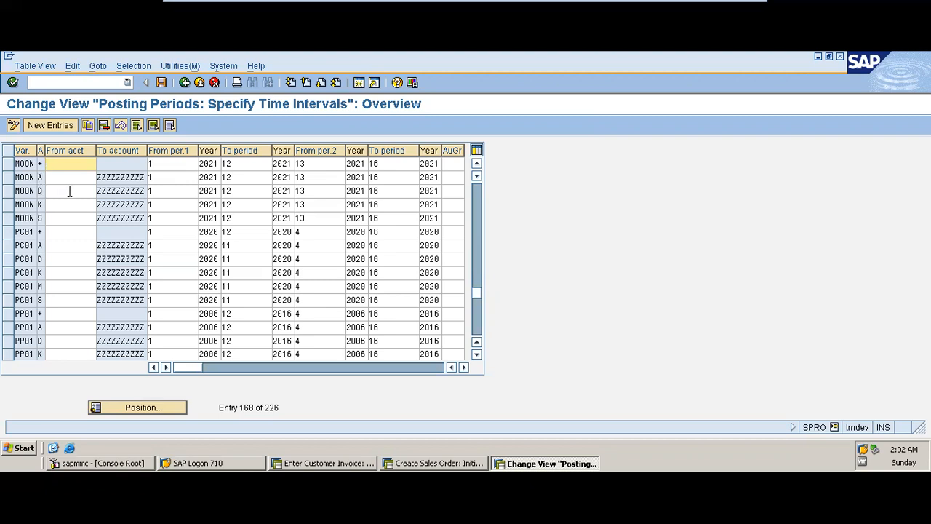
left_click(477, 164)
left_click(476, 165)
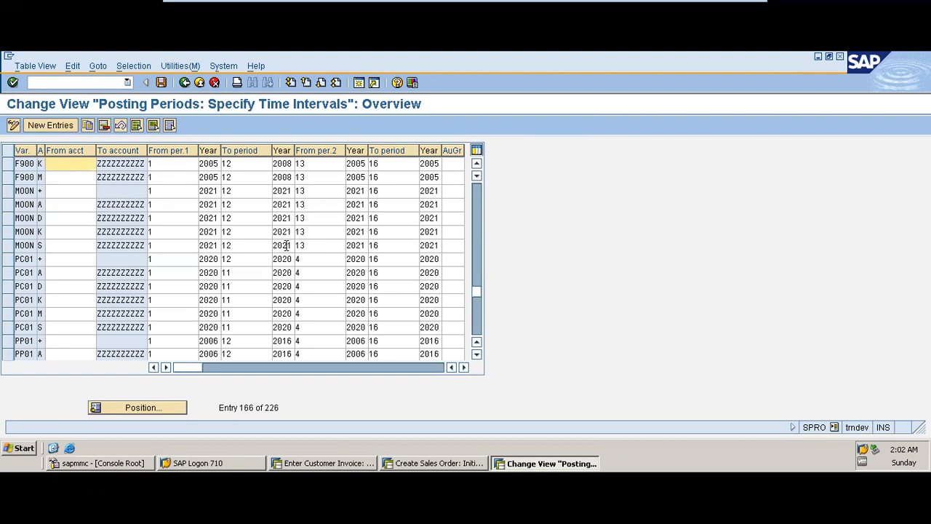
Start transaction FB70 from SAP Easy Access for a new customer invoice.
mouse_move(364, 4)
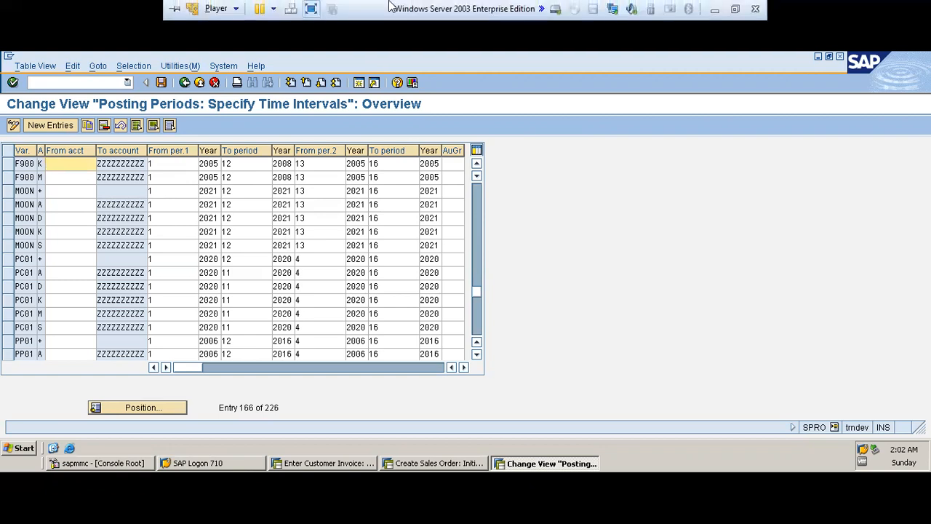
left_click(714, 10)
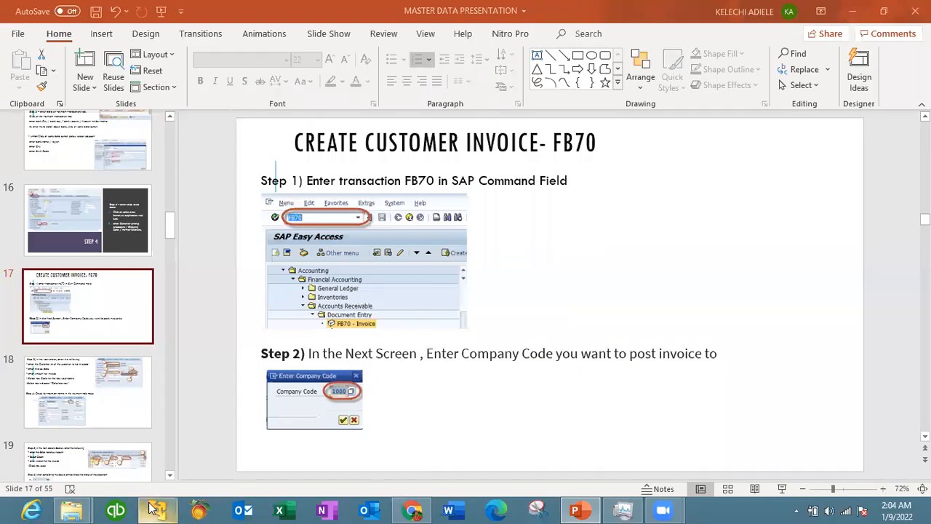
left_click(156, 508)
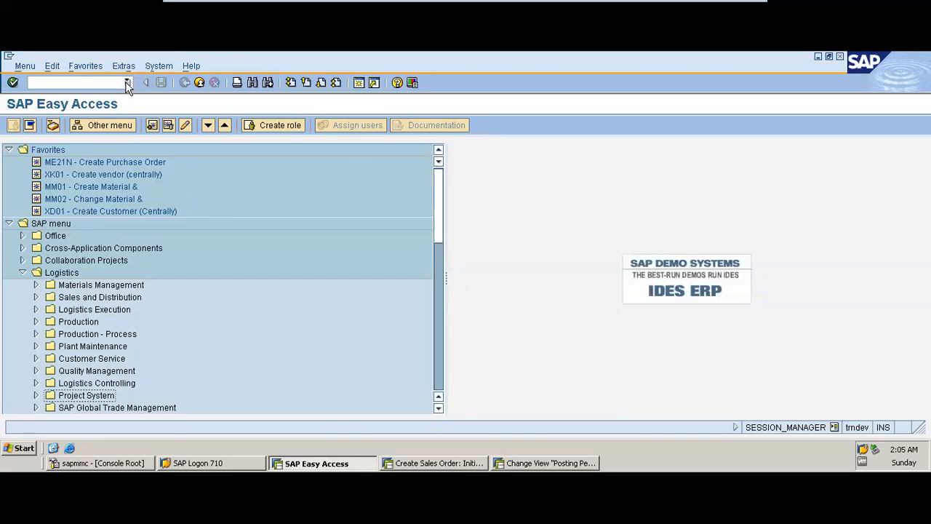
left_click(127, 84)
left_click(104, 95)
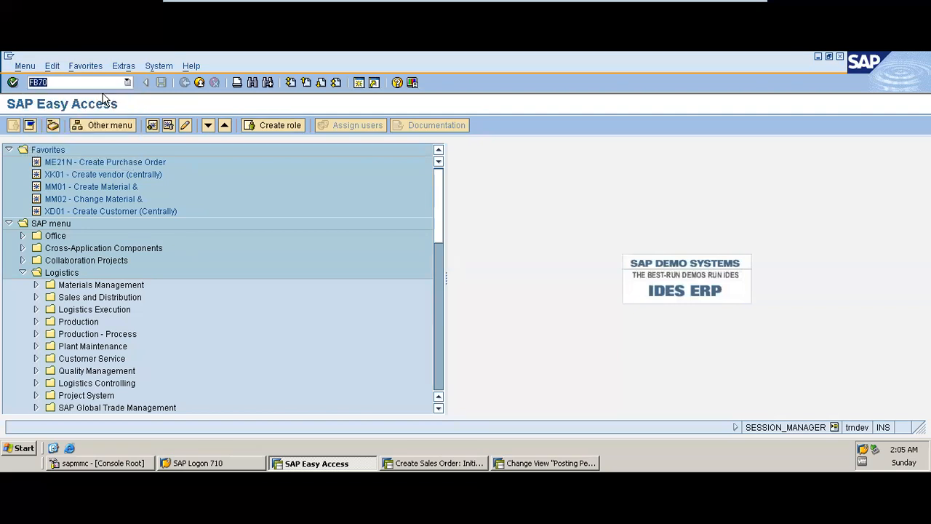
key("Return")
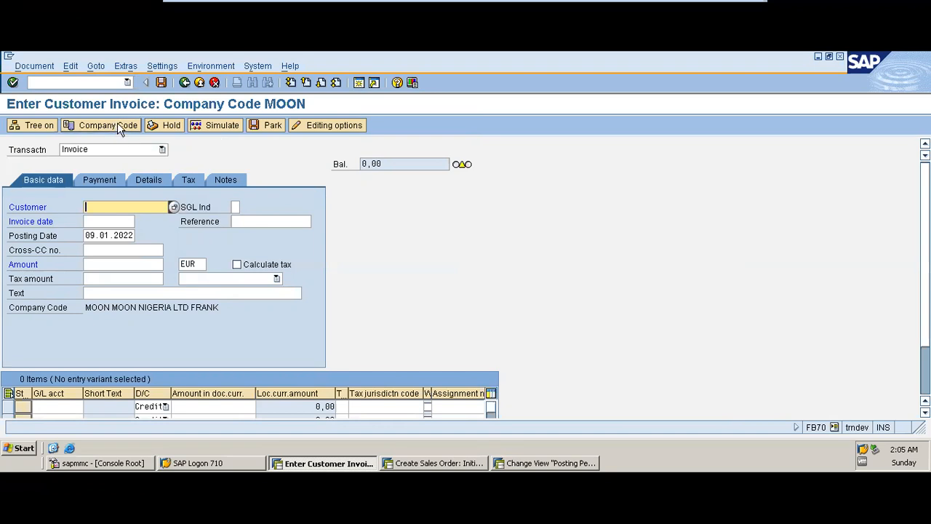
Confirm company code MOON for the invoice and select the customer account from the previously used entries.
left_click(118, 124)
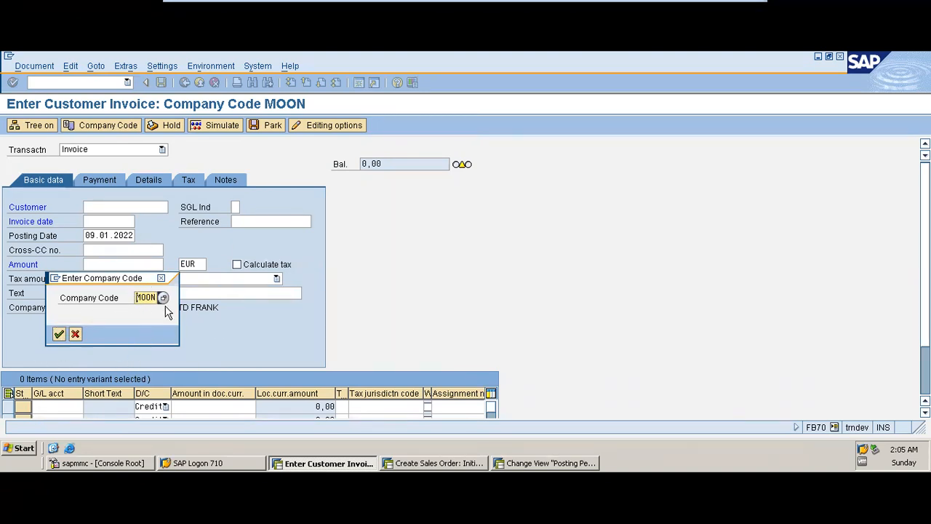
left_click(61, 333)
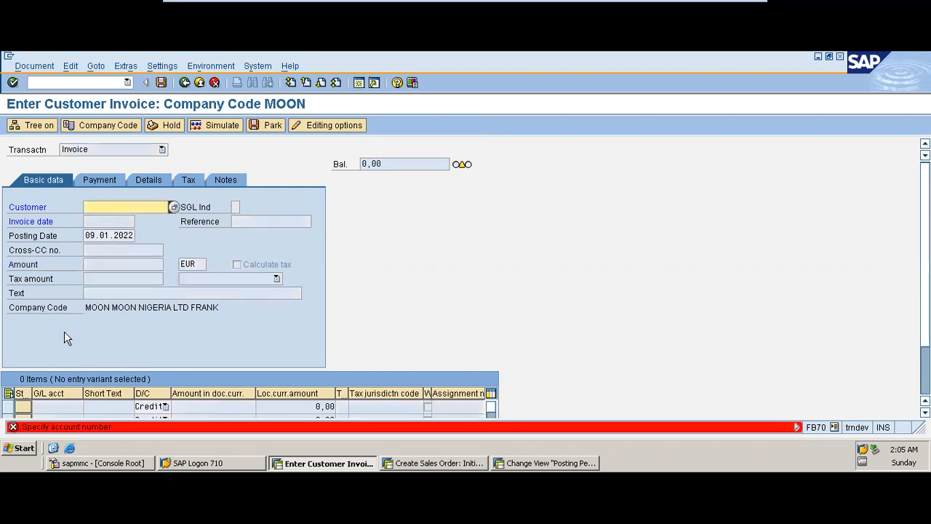
left_click(125, 207)
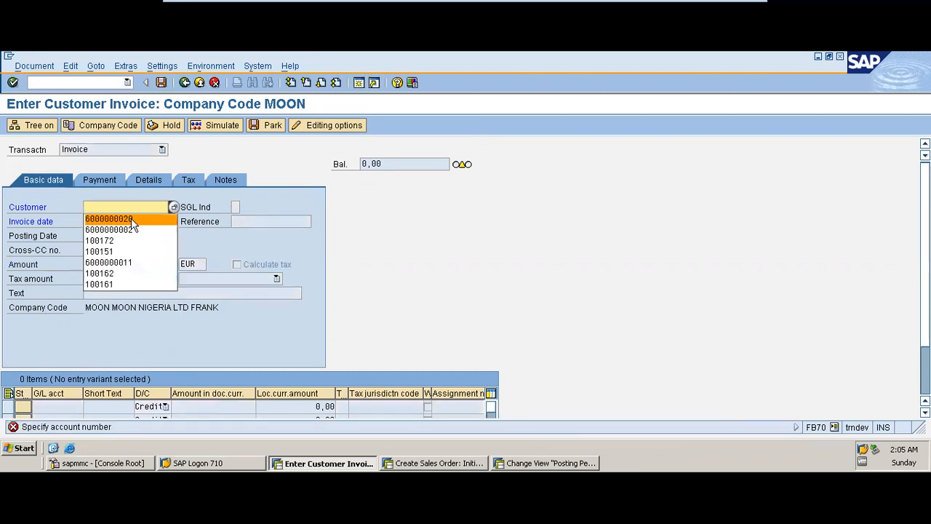
left_click(109, 218)
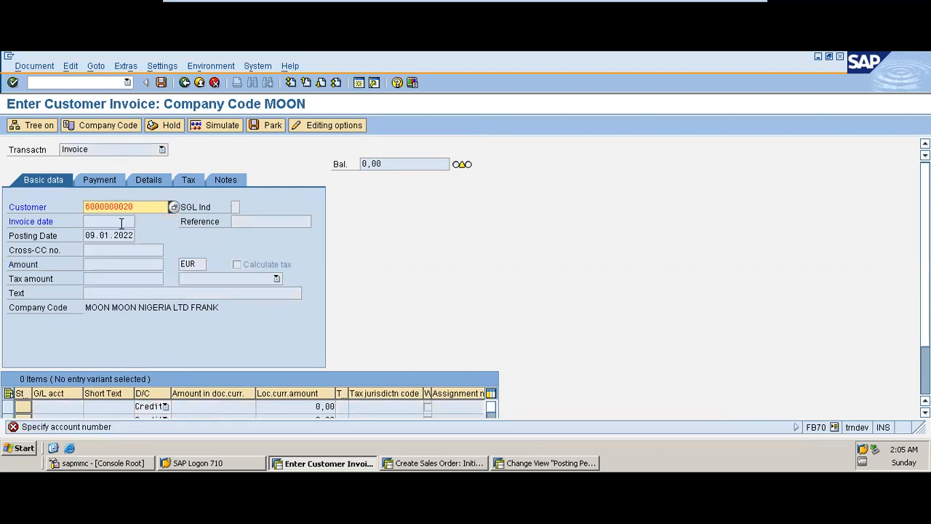
Set the invoice date to 01.01.2021 and the posting date to 09.01.2021, and accept posting in the previous fiscal year.
key("Return")
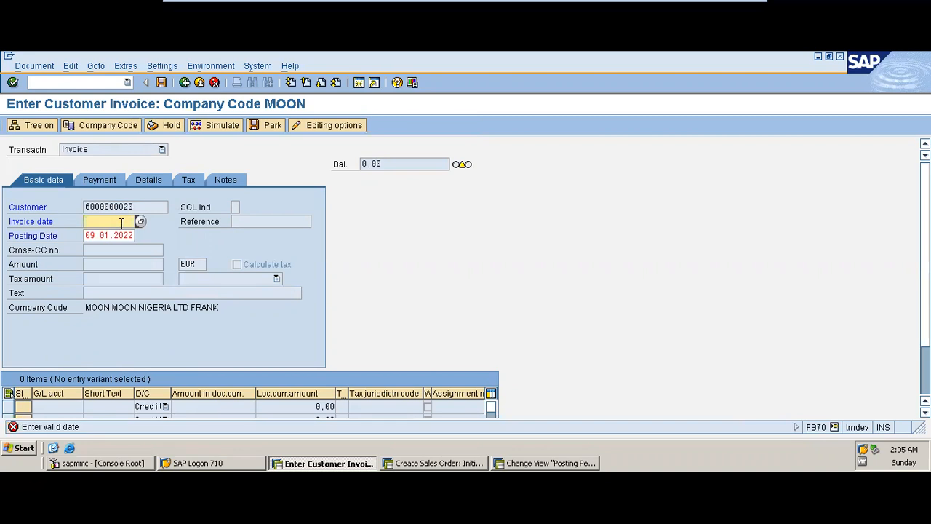
left_click(122, 222)
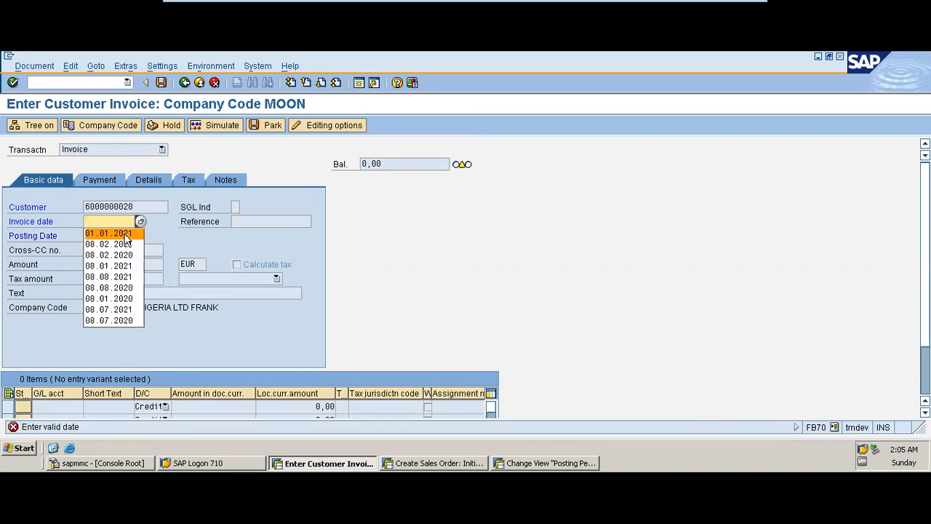
left_click(124, 233)
double_click(124, 234)
key("BackSpace")
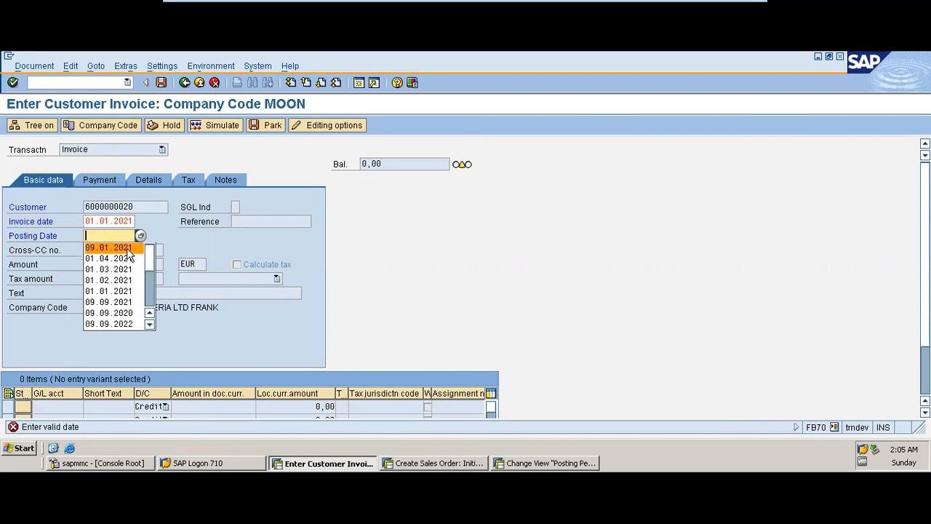
left_click(109, 248)
key("Return")
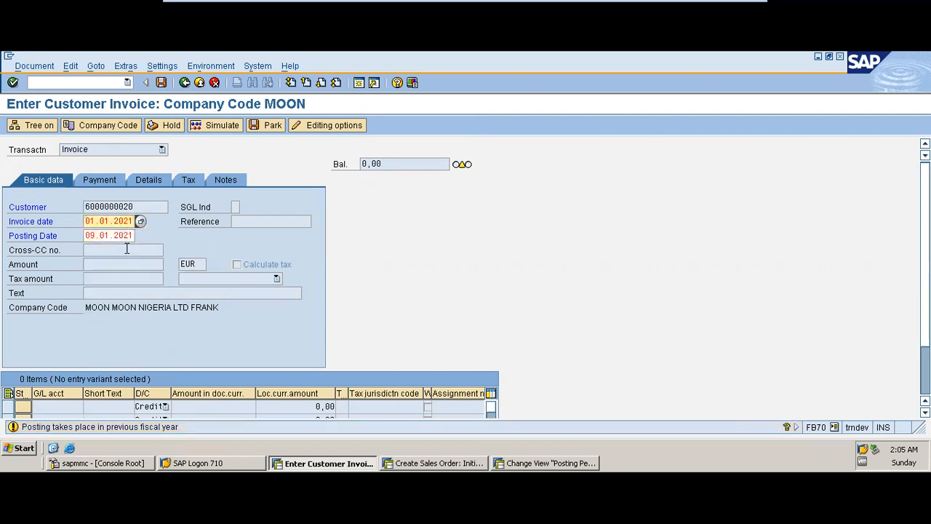
key("Return")
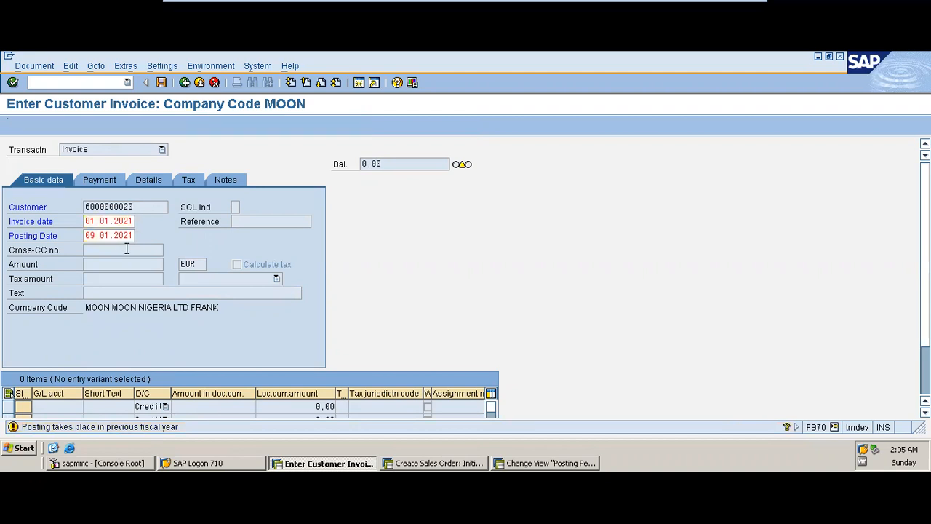
key("Return")
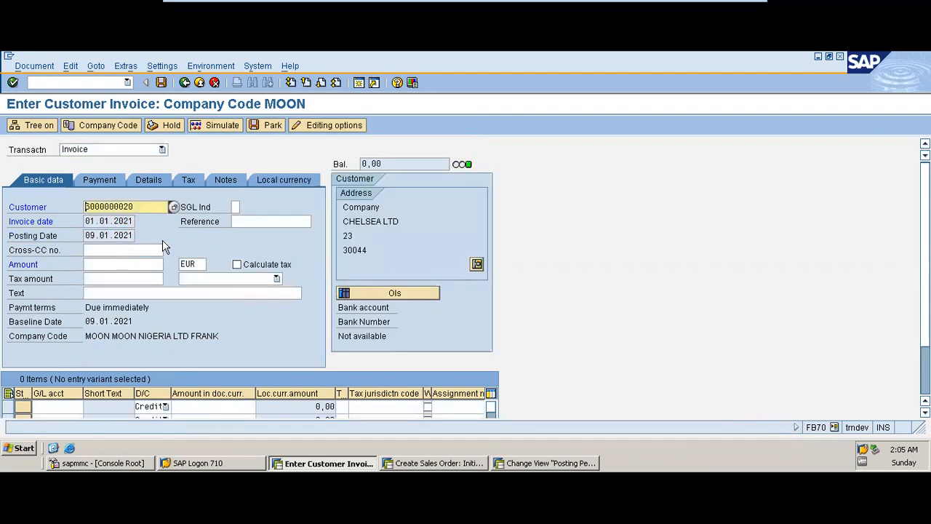
Enter reference moon01 and an amount of 450000 in the invoice's basic data.
left_click(255, 221)
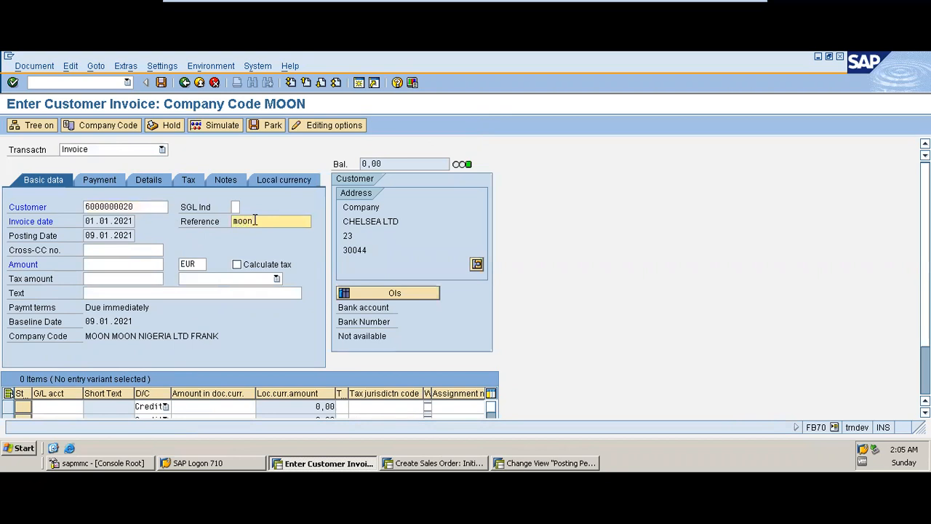
left_click(119, 266)
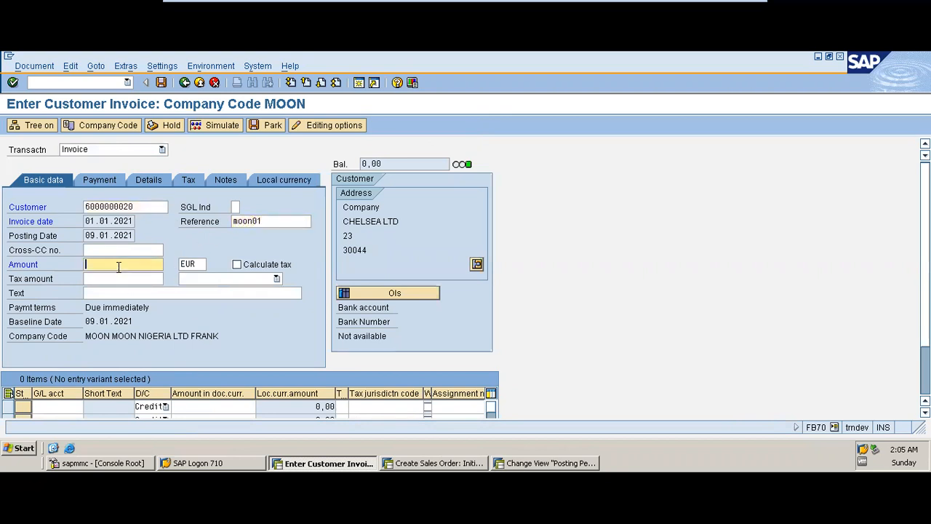
type("450000")
Look up the G/L accounts of company code MOON, sort them by account number, and choose 3500 Sales Income for the first line item.
left_click(73, 408)
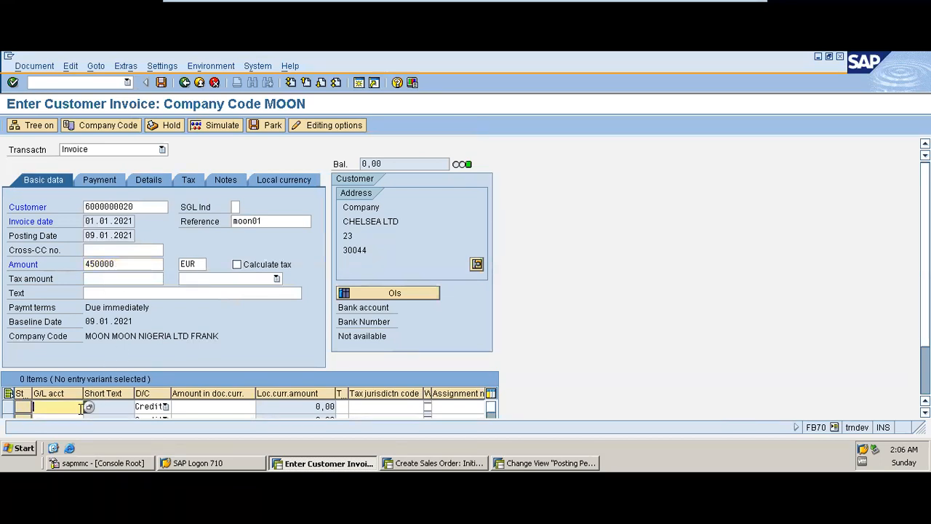
left_click(88, 407)
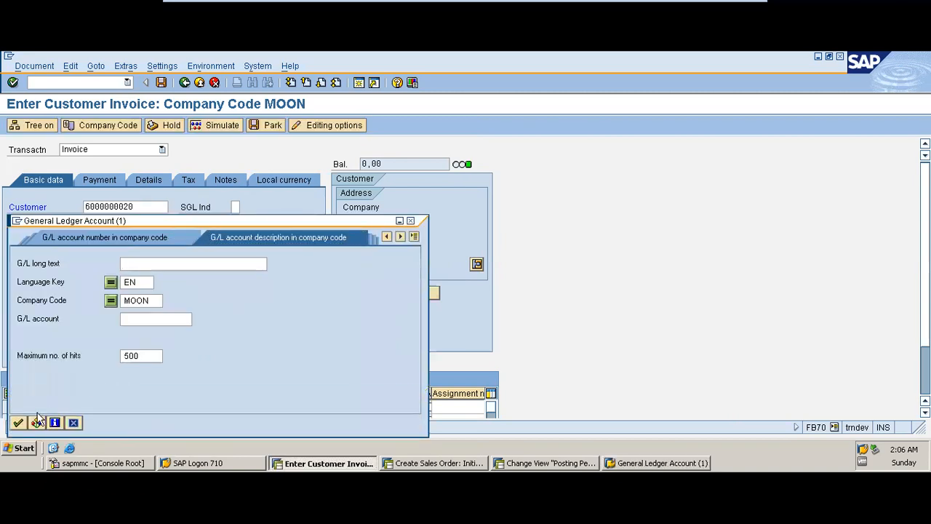
left_click(18, 423)
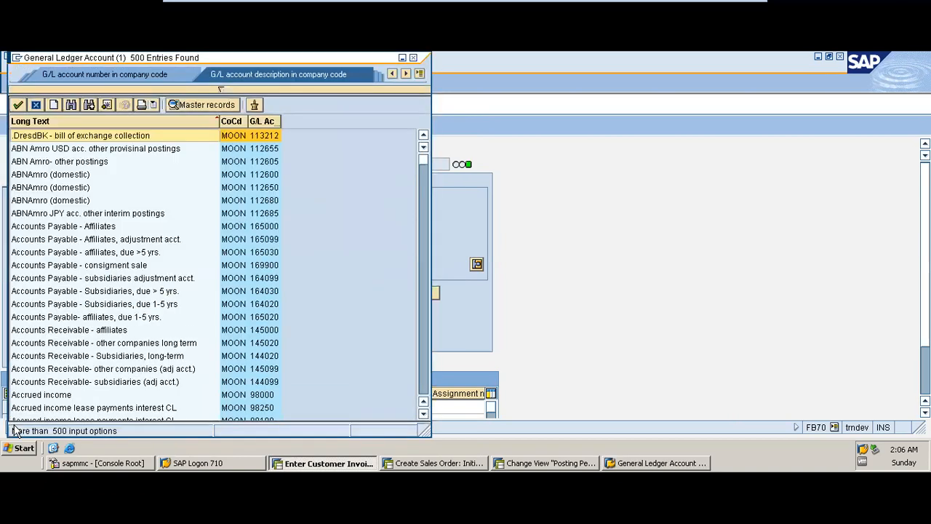
left_click(265, 121)
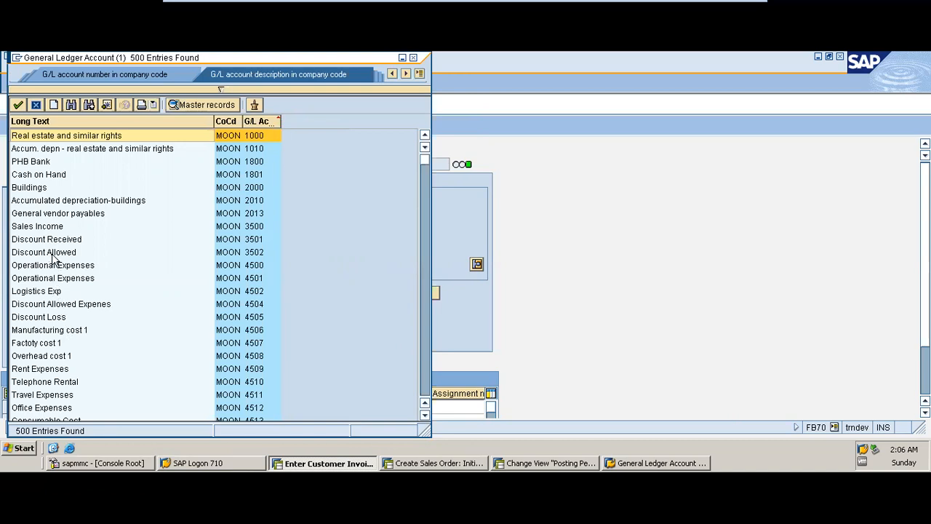
double_click(46, 232)
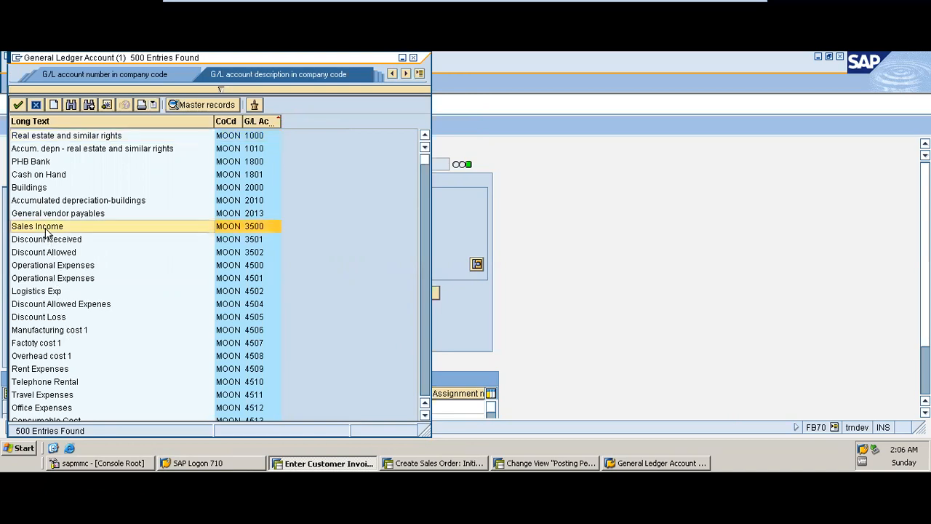
Enter 450000 as the document currency amount of the account 3500 credit line and confirm it.
left_click(204, 408)
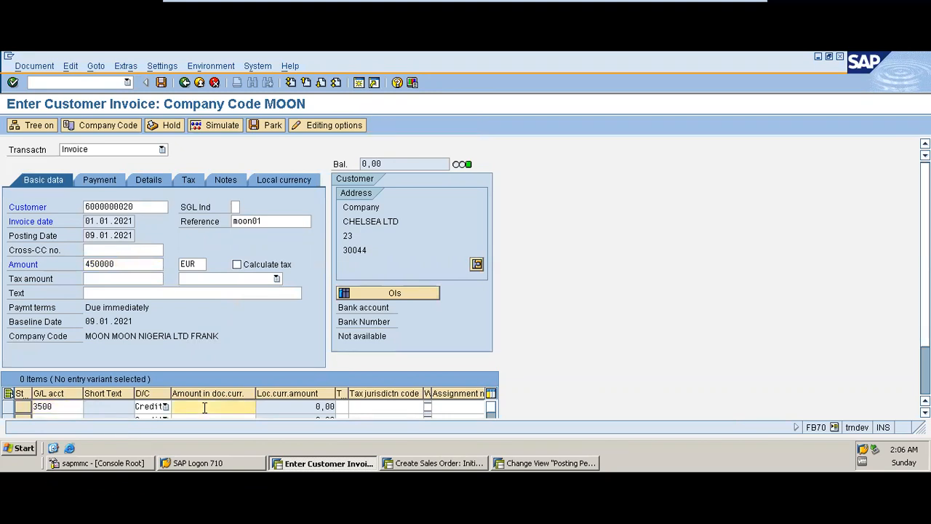
type("450000")
key("Tab")
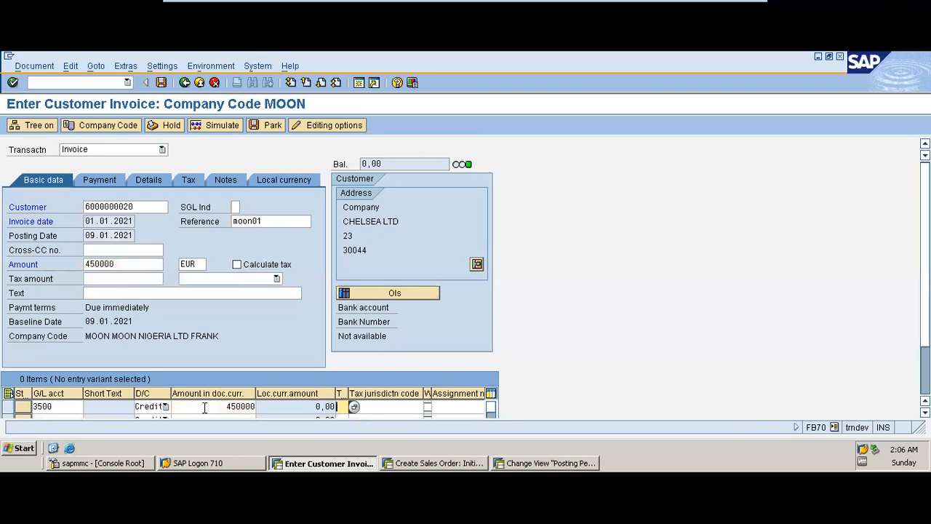
key("Return")
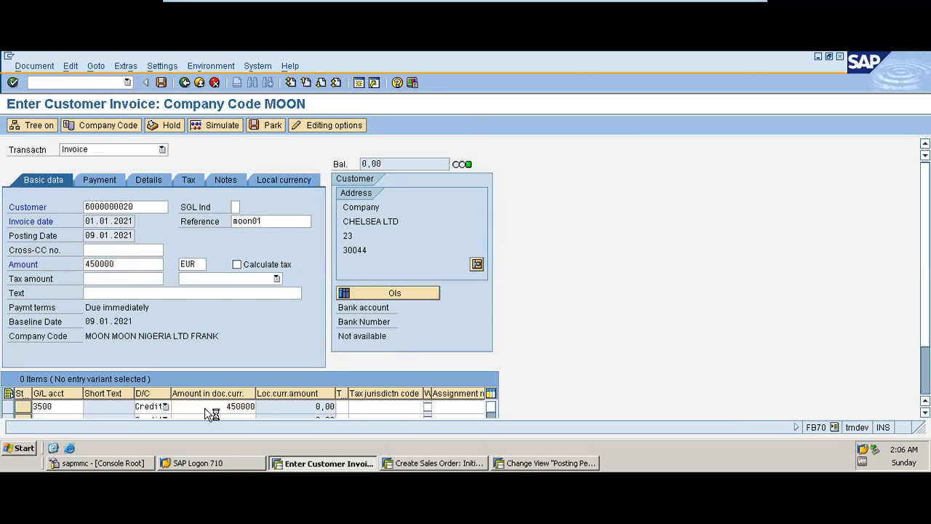
Open the cost center search for the account 3500 line item and run it for controlling area SD01 and company code MOON.
left_click(361, 408)
key("Tab")
key("Tab")
key("Tab")
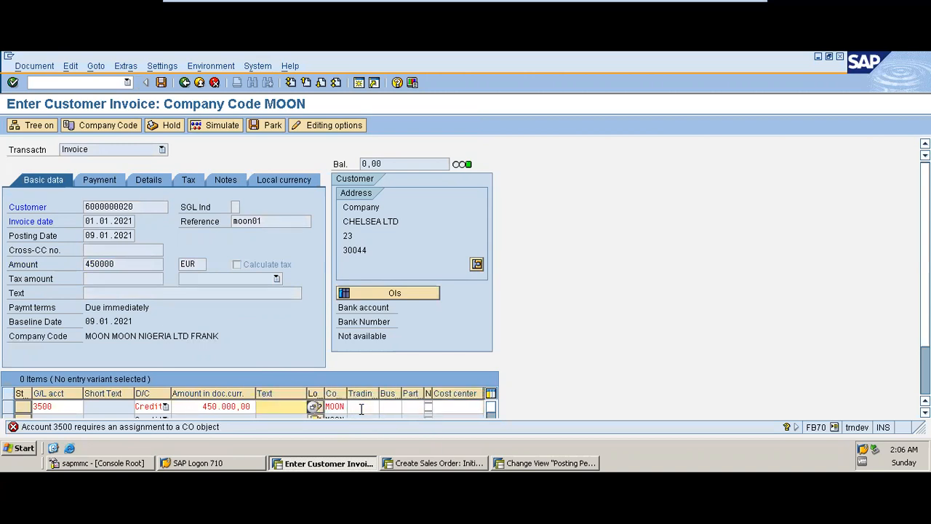
left_click(462, 409)
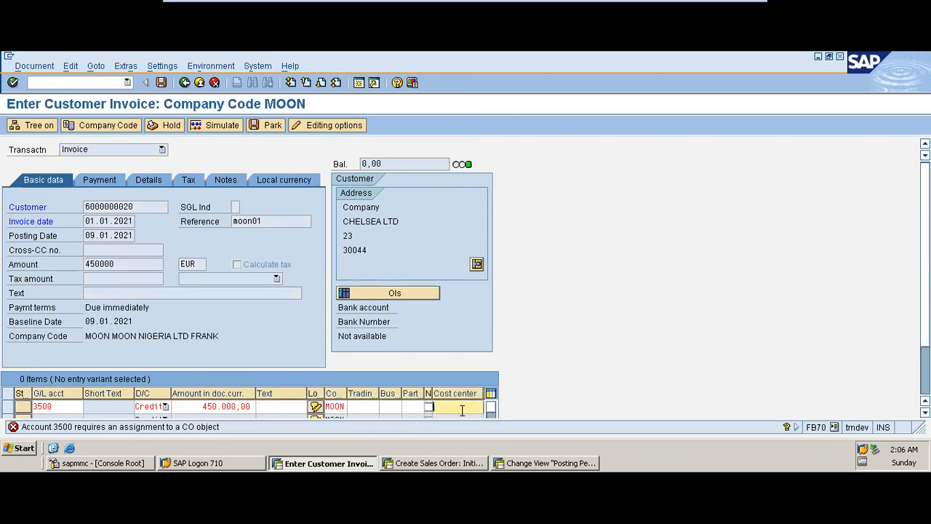
scroll(466, 278, "down", 3)
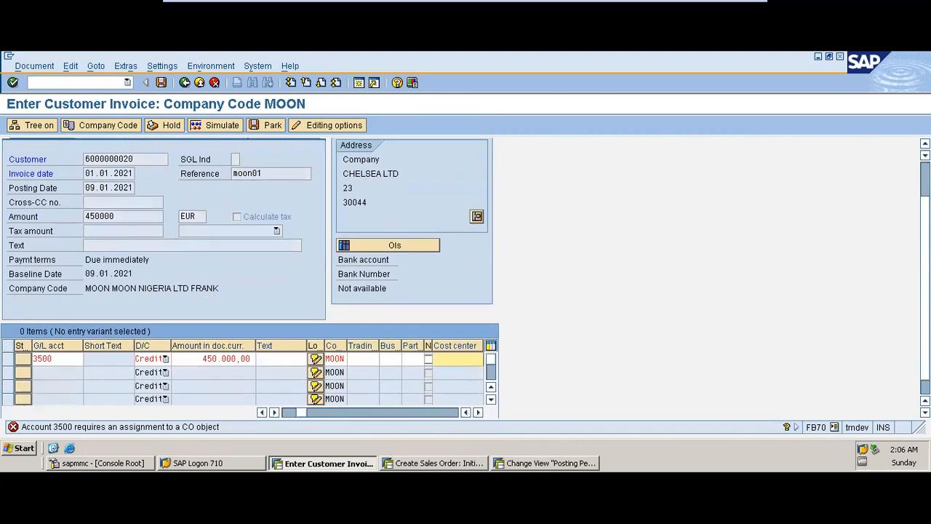
scroll(465, 278, "down", 1)
left_click(477, 395)
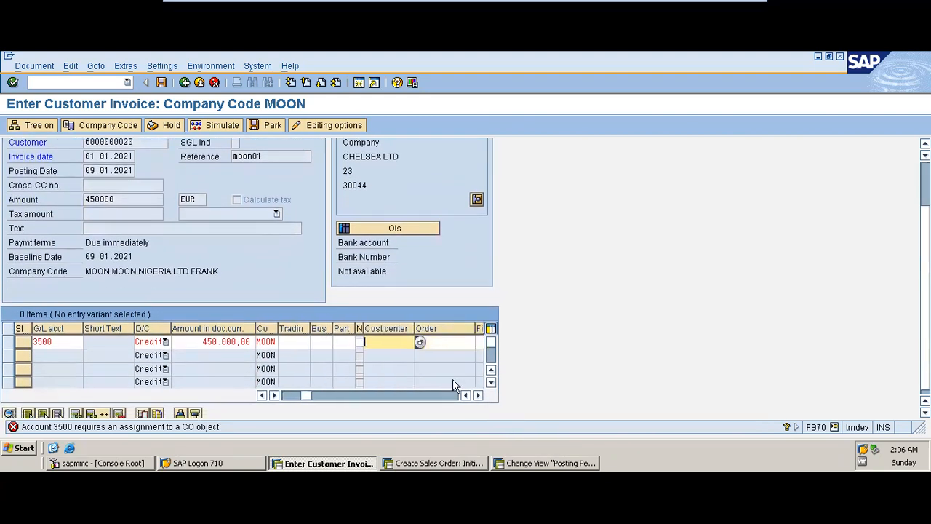
left_click(420, 342)
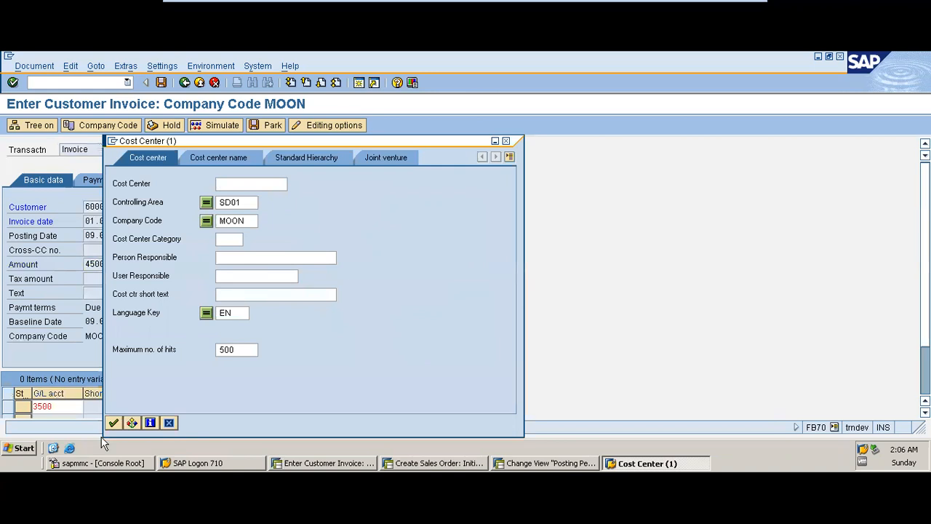
left_click(115, 422)
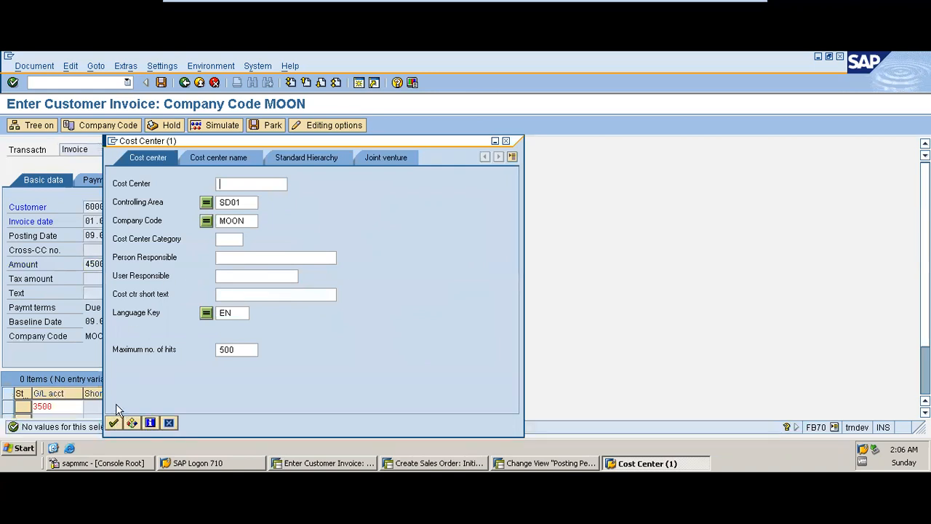
Search the cost centers of controlling area moon, assign one to the account 3500 line item, and confirm the entries.
left_click(248, 203)
key("BackSpace")
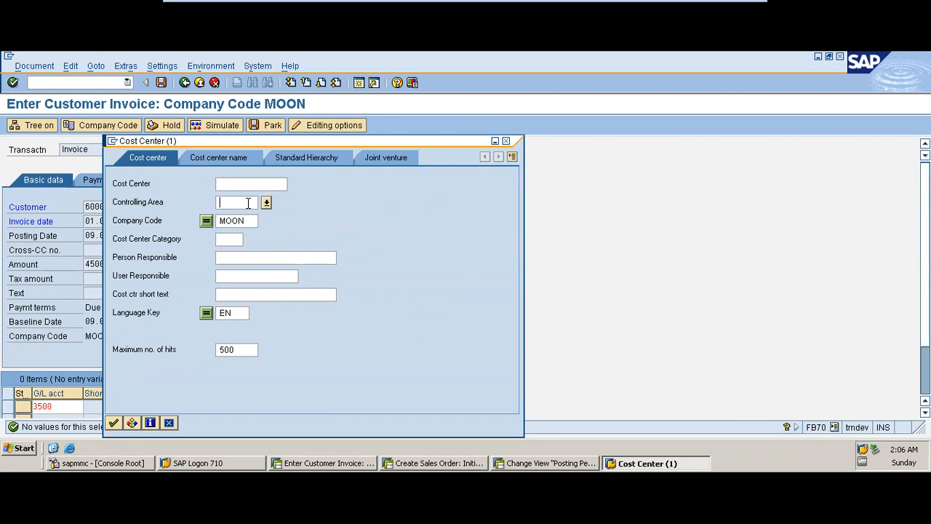
type("moon")
key("Return")
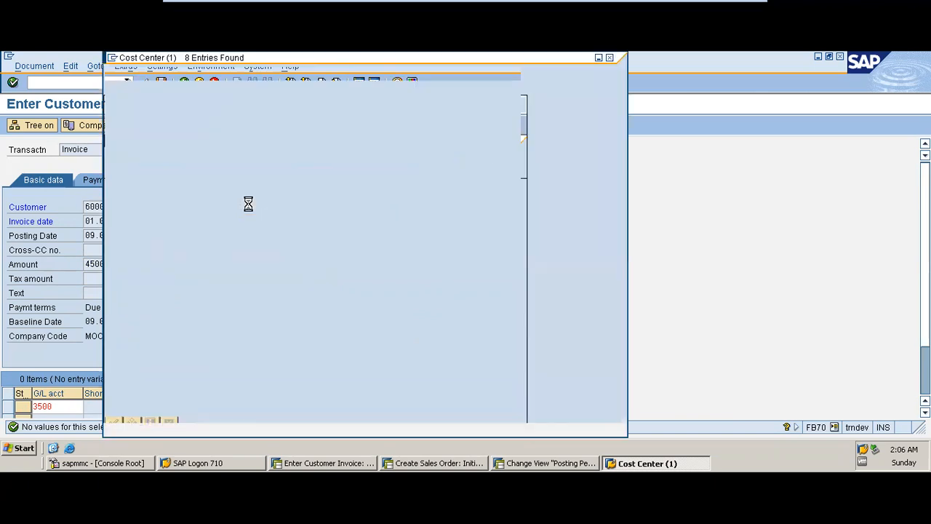
double_click(386, 226)
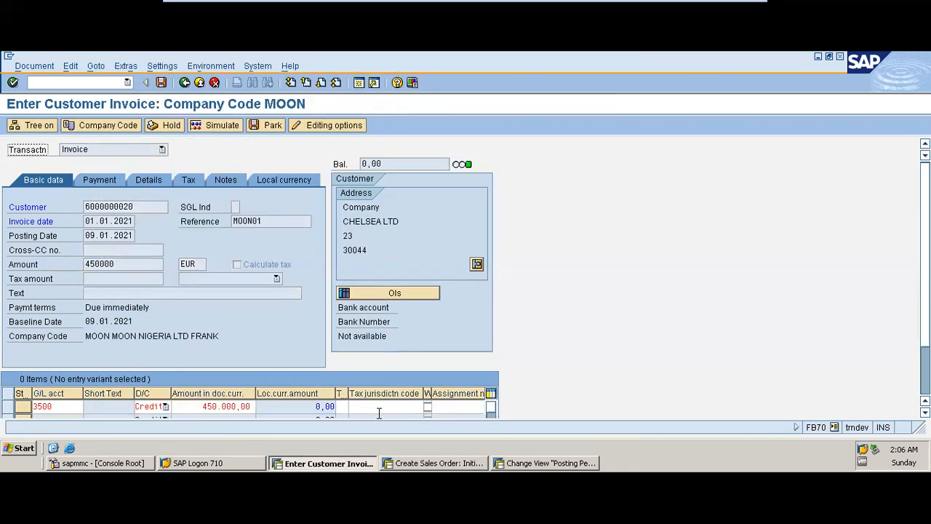
key("Return")
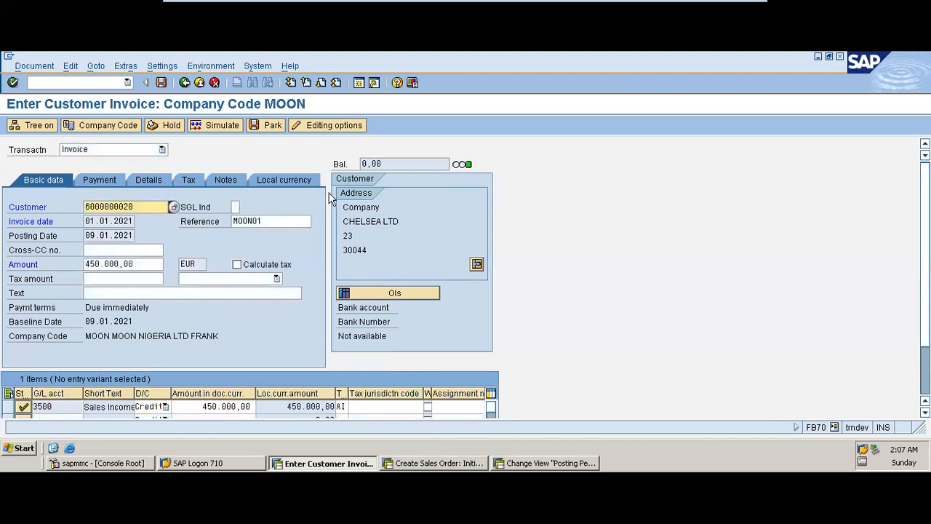
Turn on tax calculation for the invoice and try tax code VI (VAT OF 8% ON PURCHASE).
left_click(237, 265)
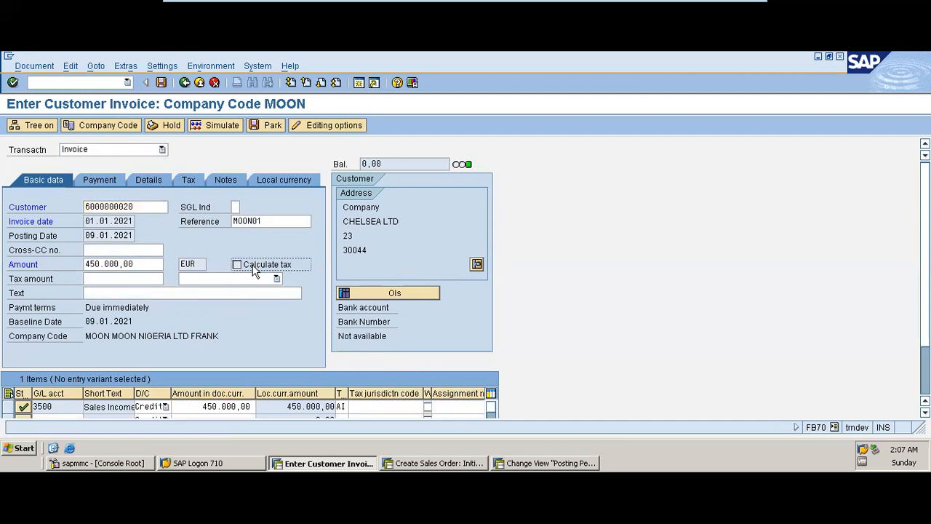
left_click(276, 279)
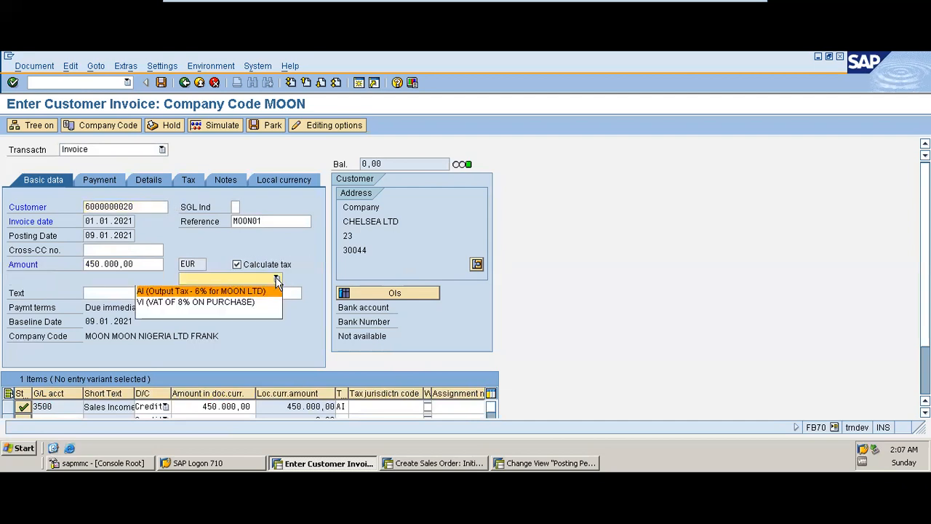
left_click(237, 303)
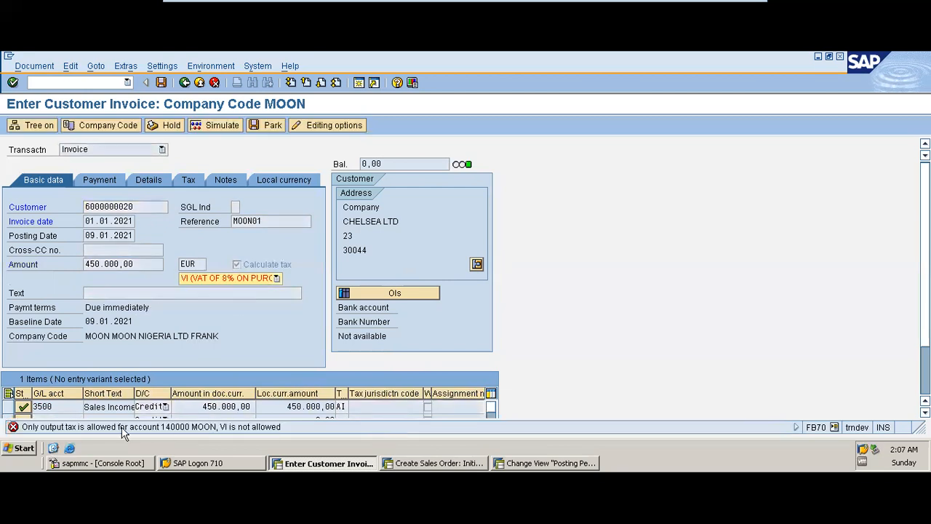
Set the invoice's tax code to AI (Output Tax - 6% for MOON LTD) with tax calculation on, and confirm the entries.
left_click(277, 279)
left_click(229, 288)
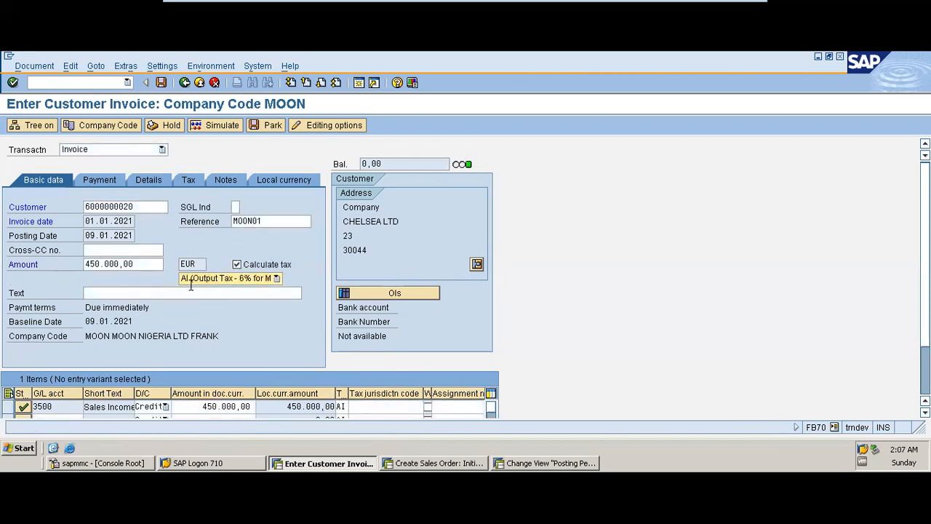
left_click(236, 264)
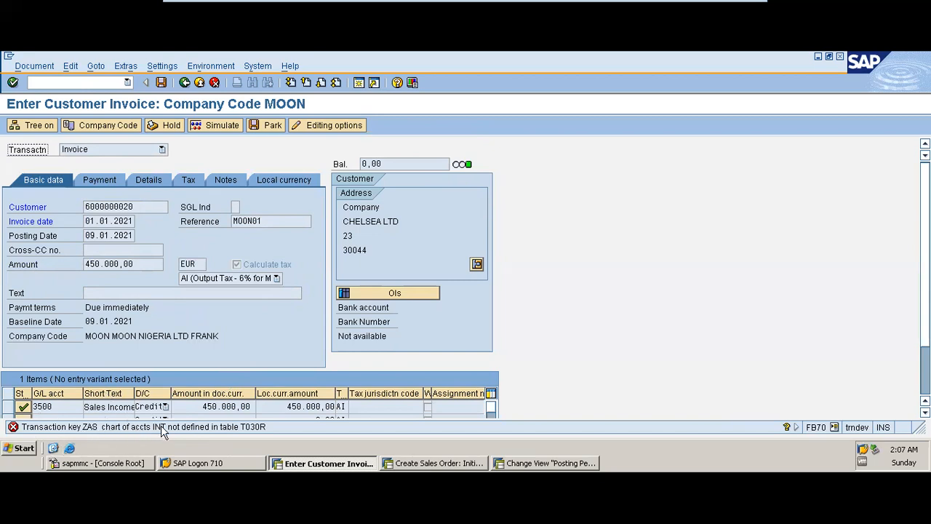
key("Return")
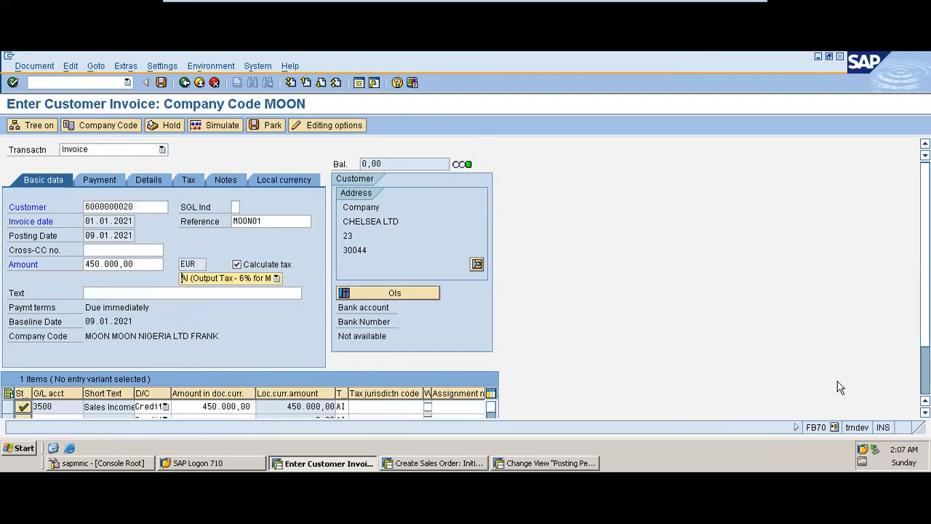
Delete the account 3500 Sales Income line item from the invoice.
left_click_drag(926, 247, 925, 274)
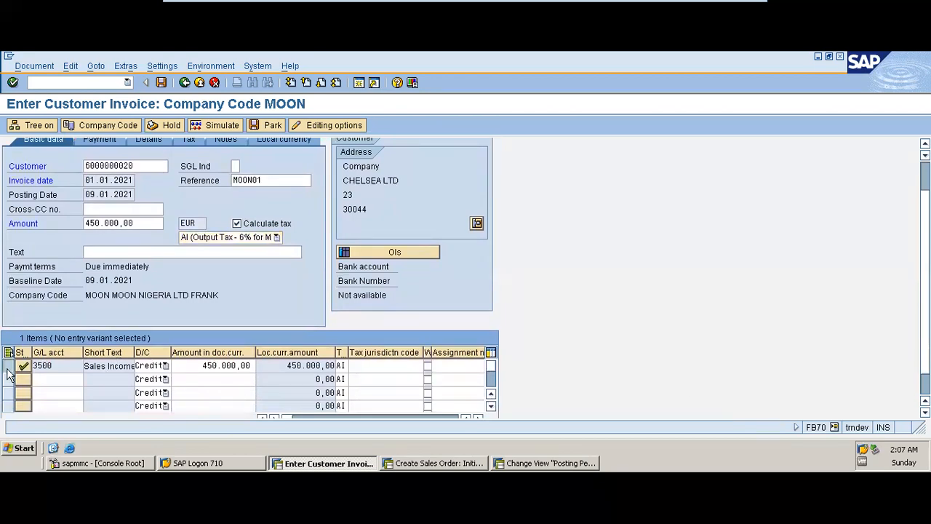
left_click(10, 366)
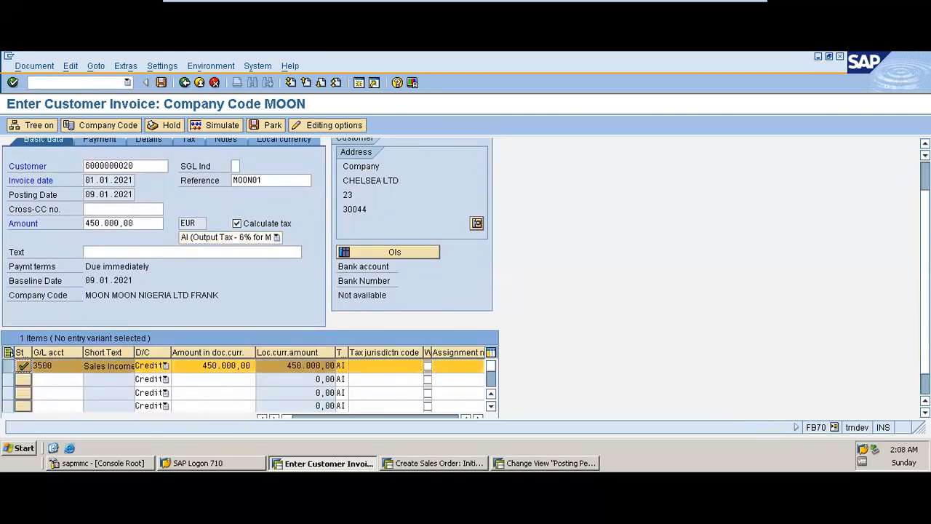
left_click_drag(926, 320, 925, 338)
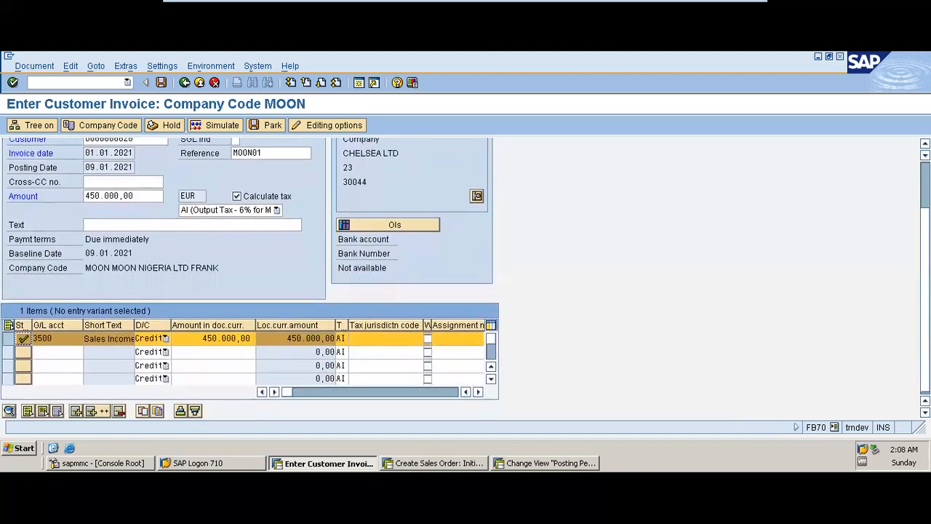
left_click(121, 411)
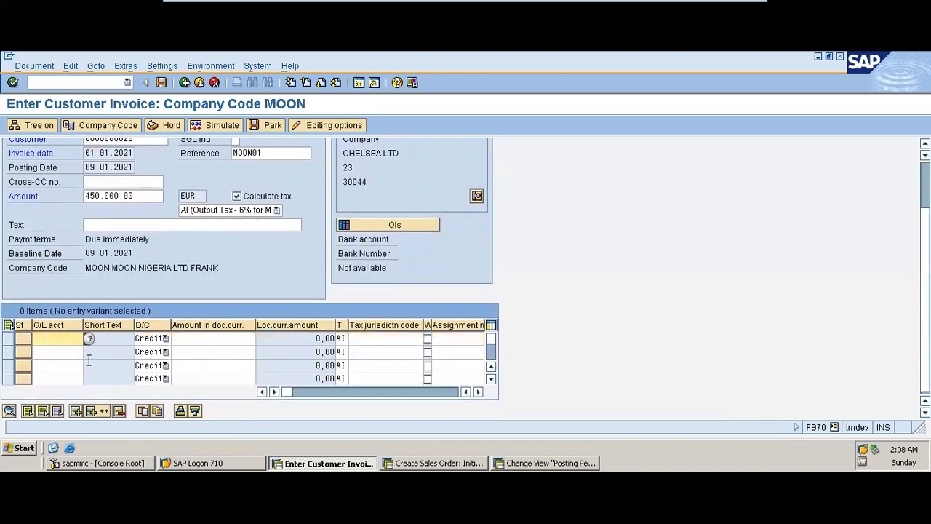
Add a credit line item of 450000 to account 4502 Logistics Exp, picked from the G/L account list sorted by account number.
key("F4")
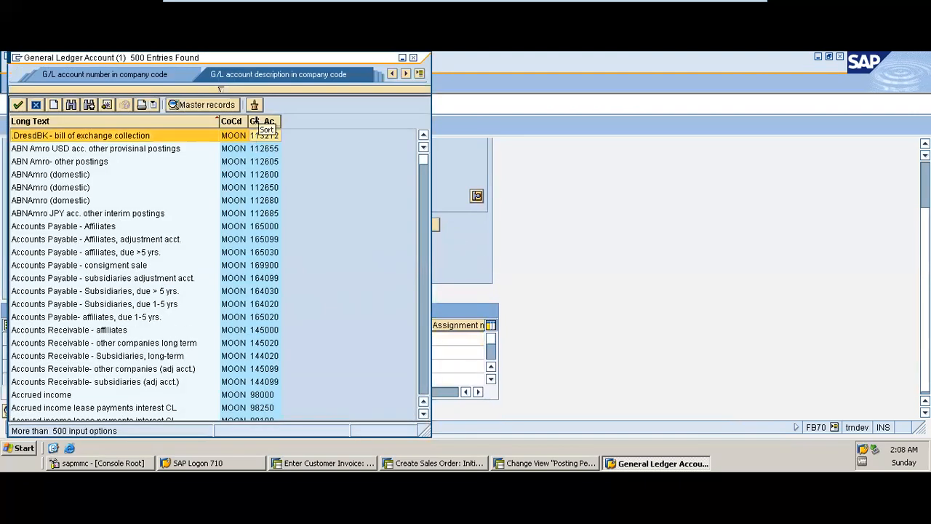
left_click(254, 121)
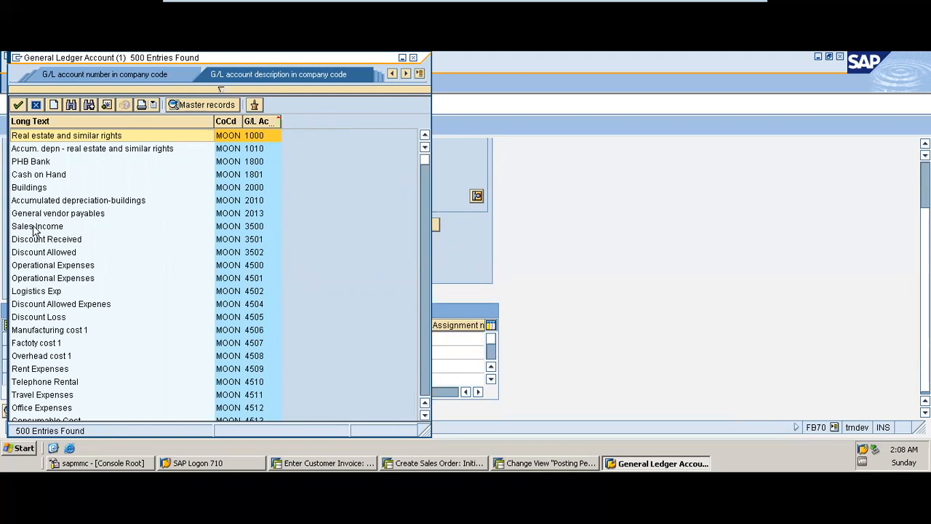
double_click(51, 290)
left_click(211, 340)
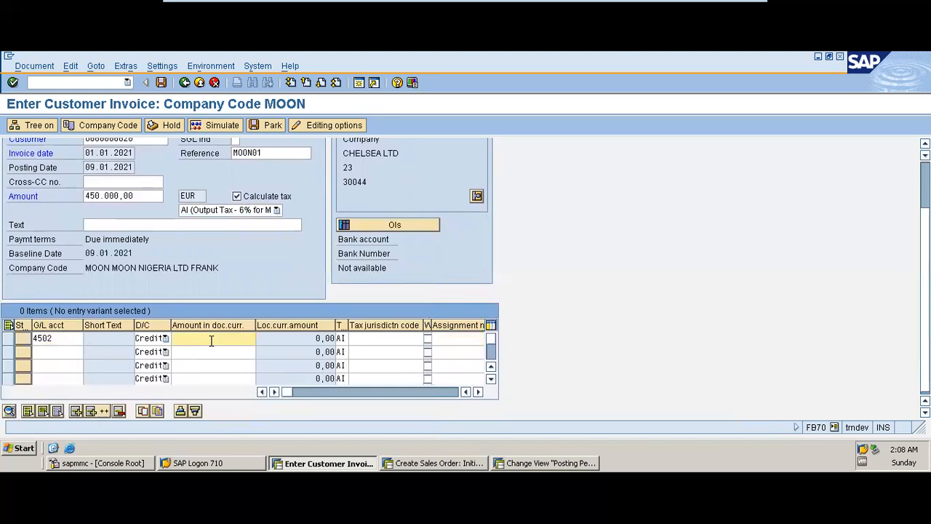
left_click(144, 196)
key("Return")
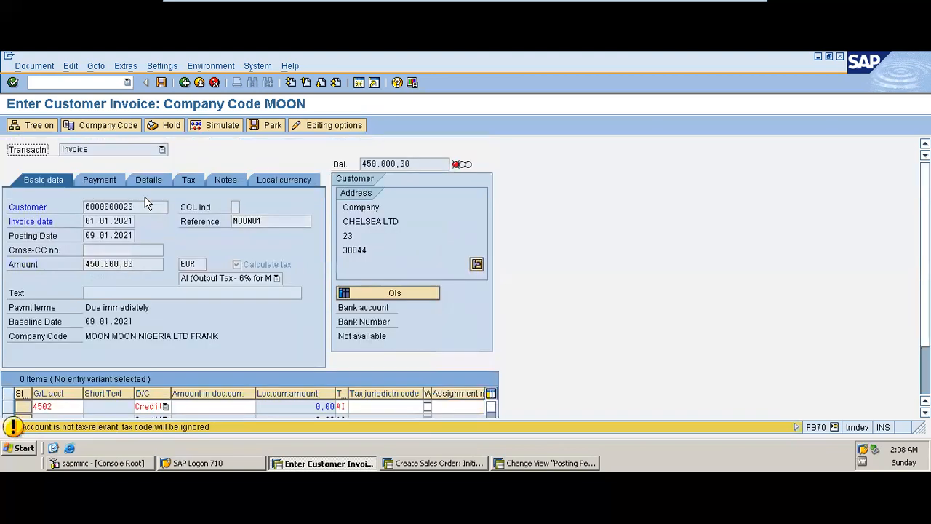
left_click(212, 407)
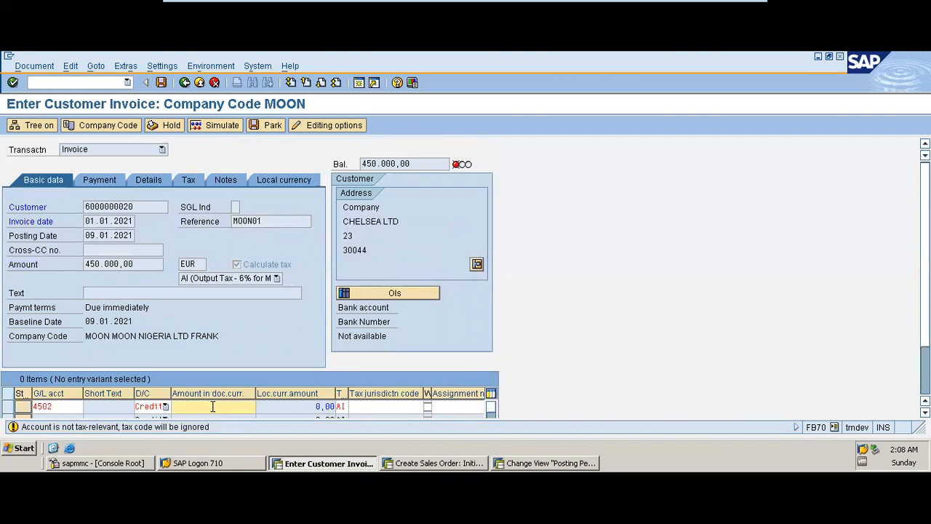
type("450000")
key("Return")
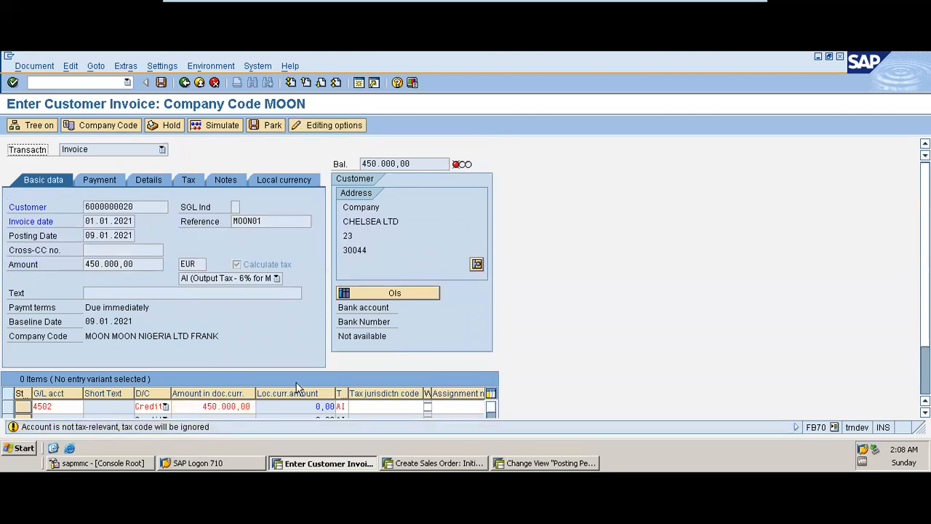
Assign cost center IT OPT to the account 4502 line item and confirm the correction.
left_click(345, 407)
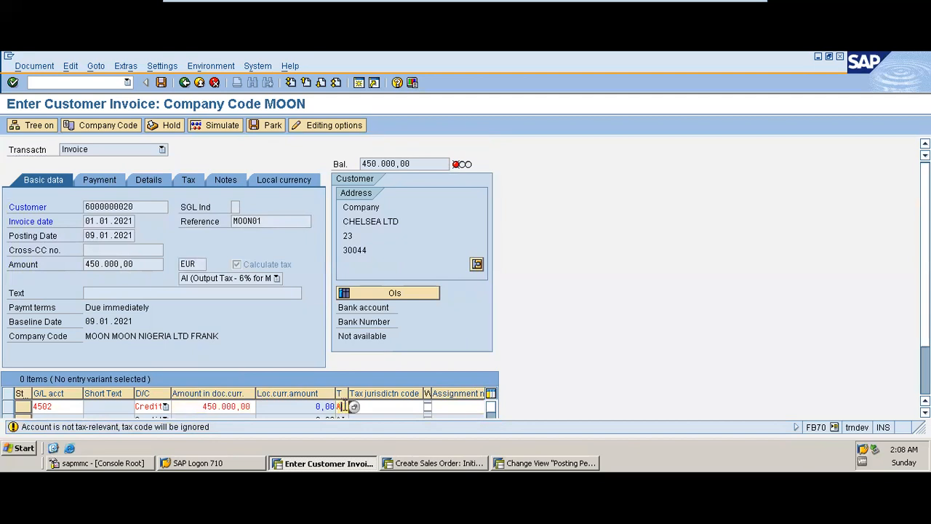
double_click(346, 407)
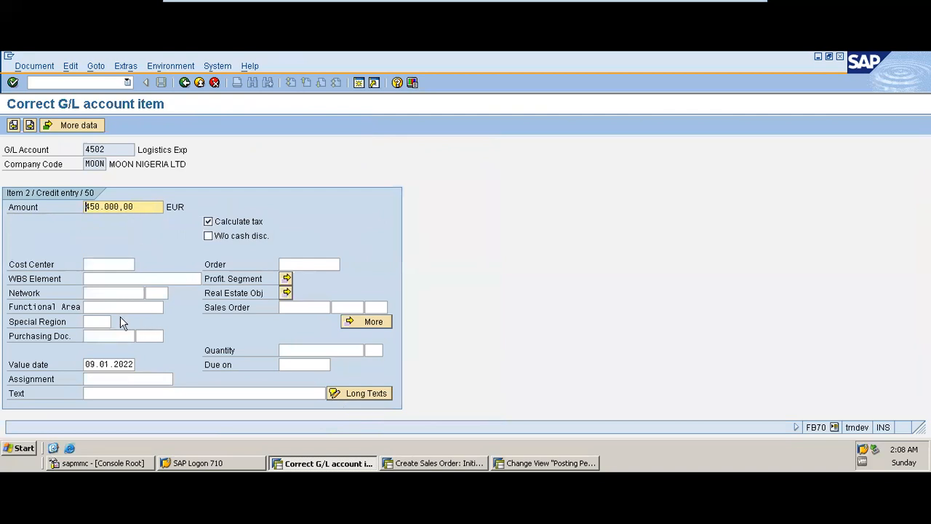
left_click(14, 125)
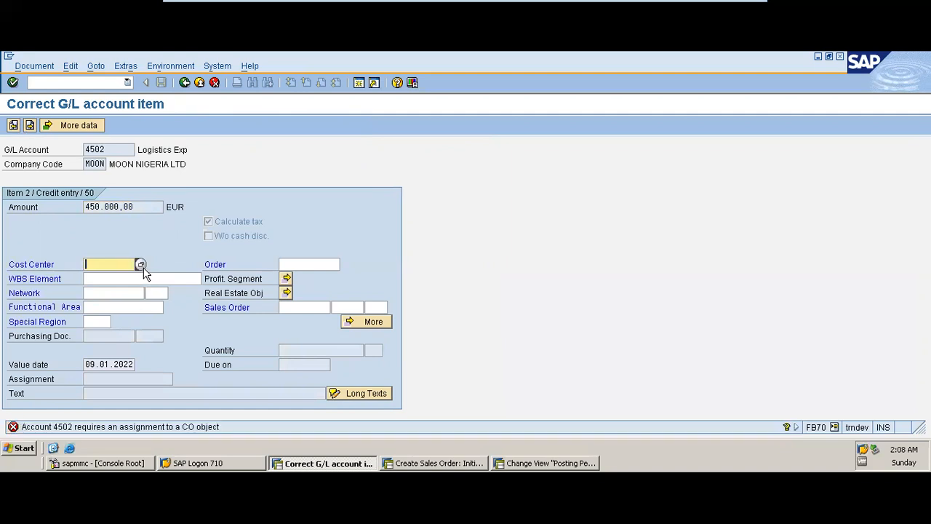
left_click(141, 265)
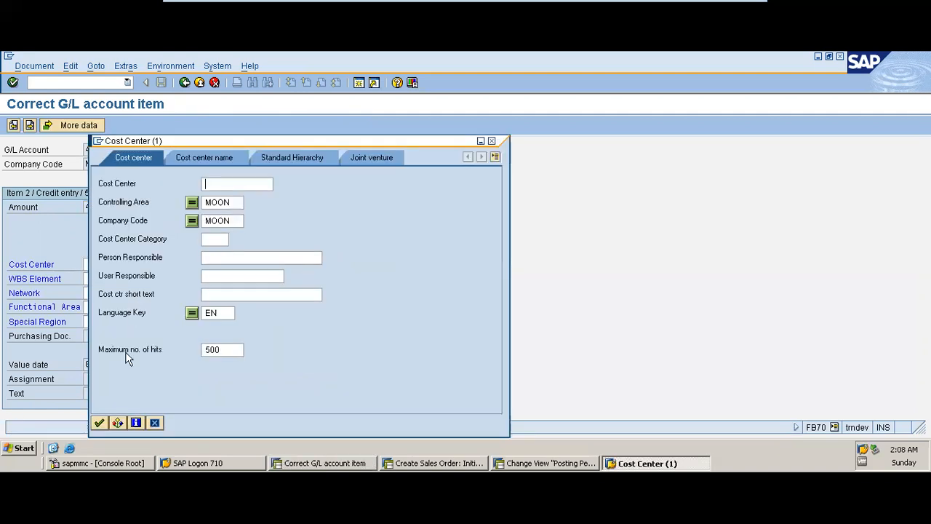
left_click(99, 423)
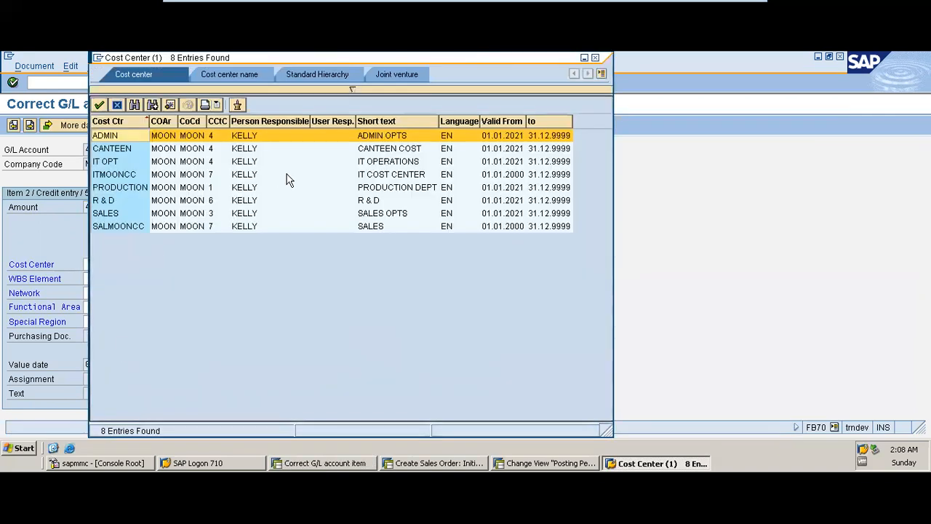
double_click(390, 161)
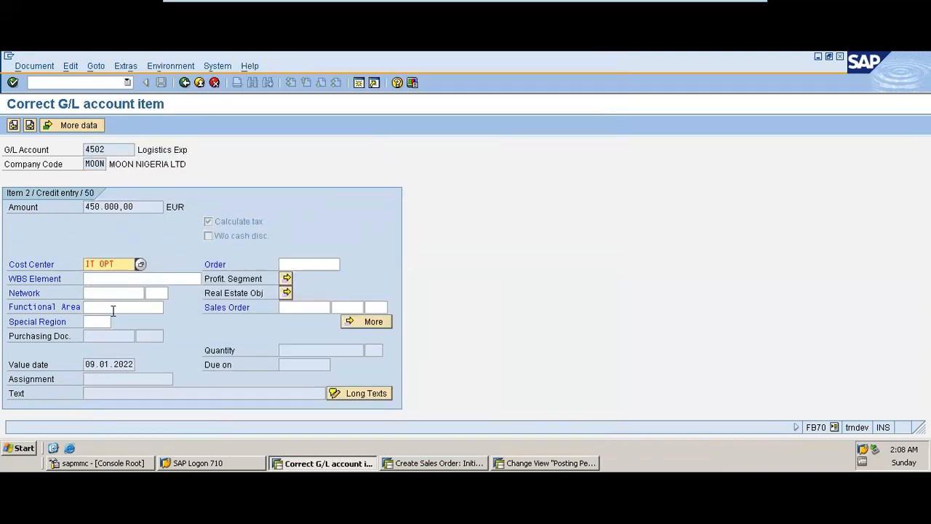
key("Return")
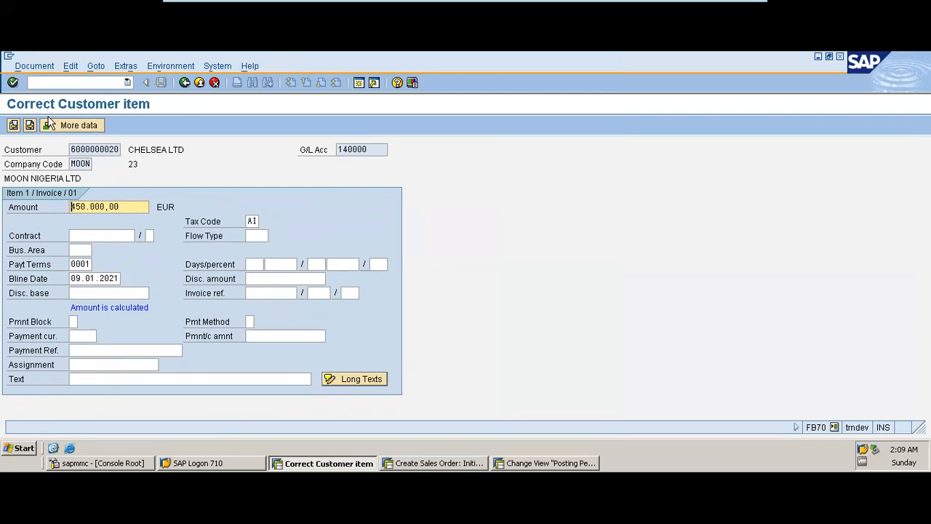
Examine the additional details of the customer item, return to the invoice and check the further columns of the account 4502 line item.
left_click(14, 125)
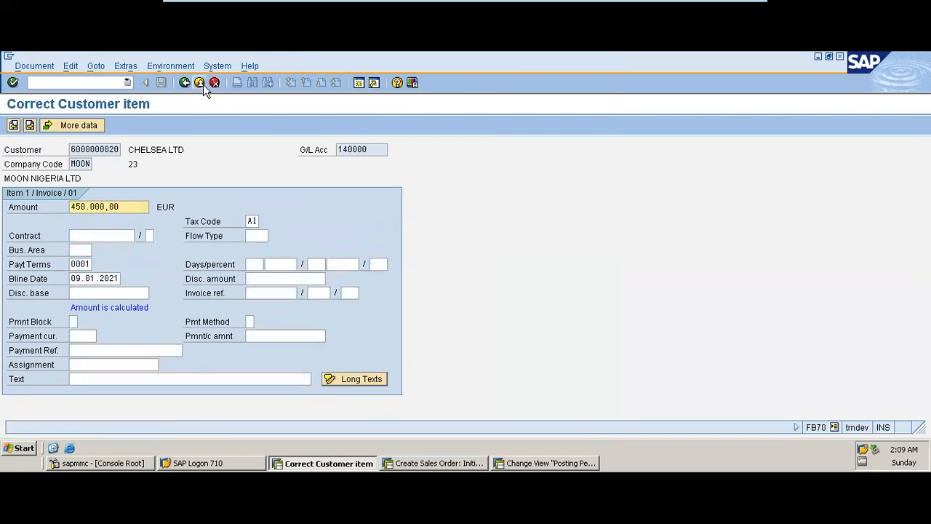
left_click(88, 125)
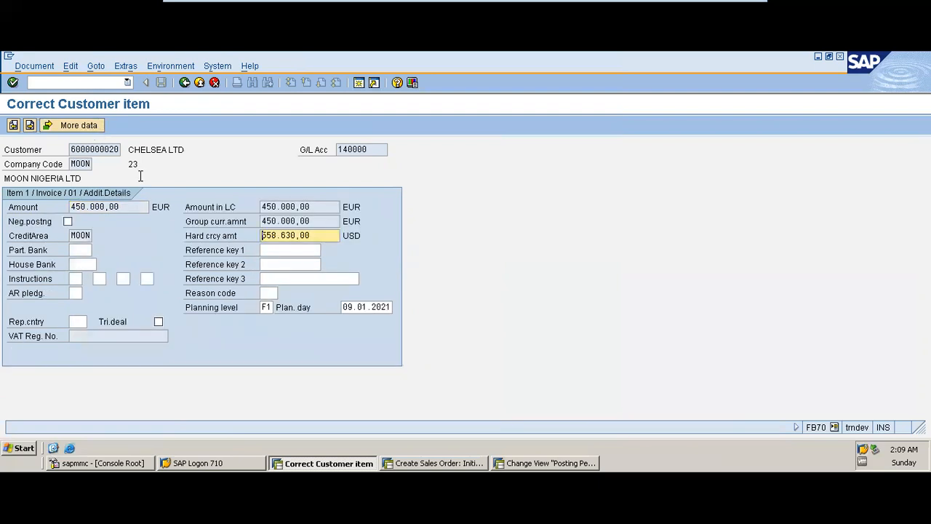
left_click(185, 82)
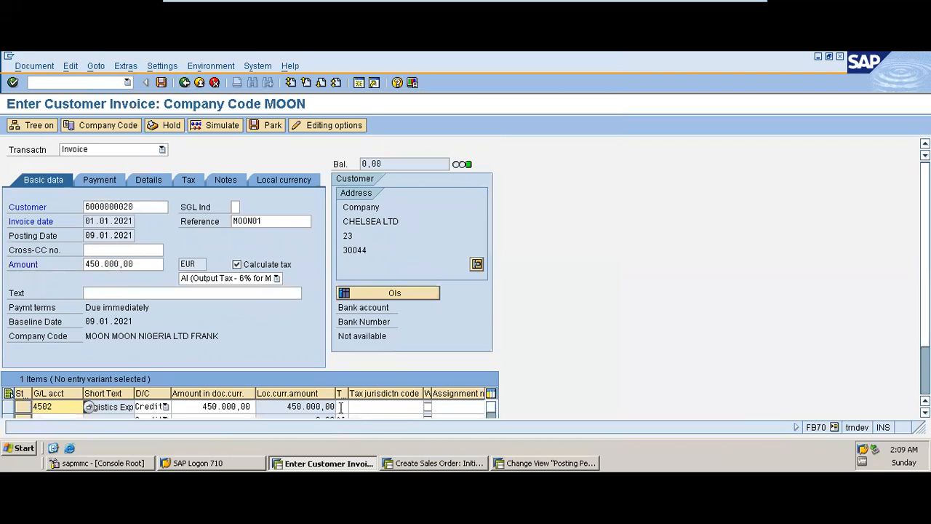
left_click(367, 406)
key("Tab")
key("Tab")
key("Tab")
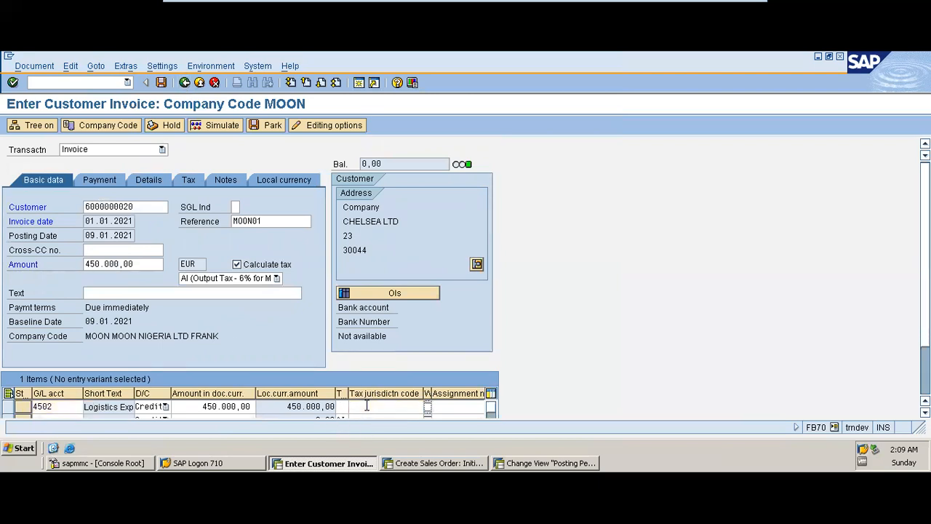
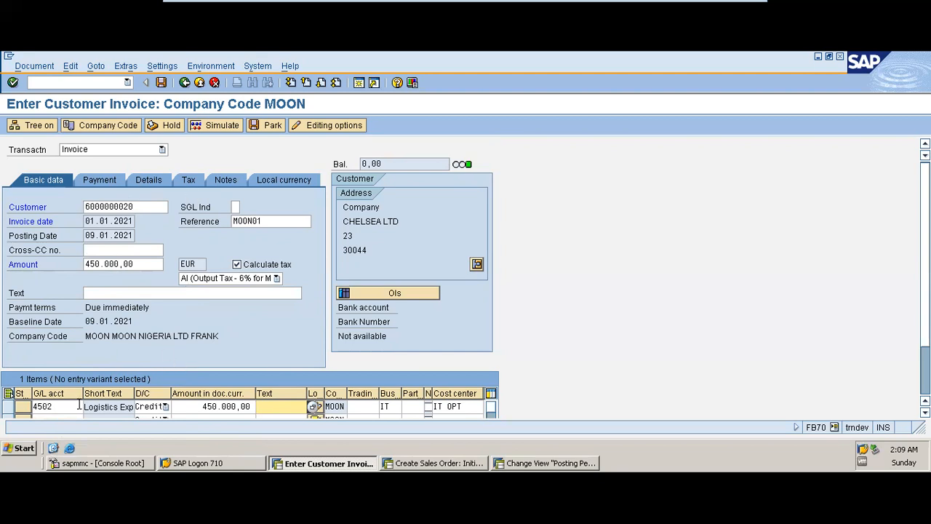
Delete the account 4502 Logistics Exp line item from the invoice.
left_click(10, 407)
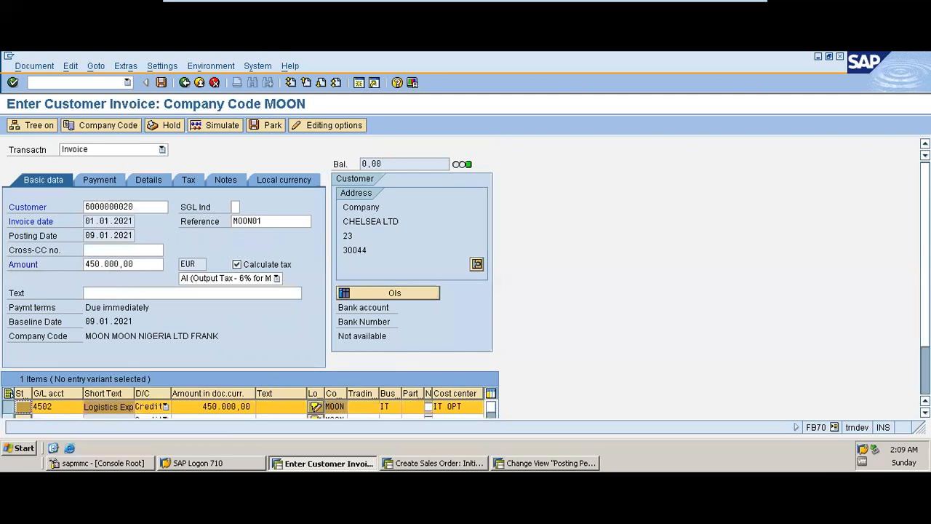
scroll(346, 413, "down", 3)
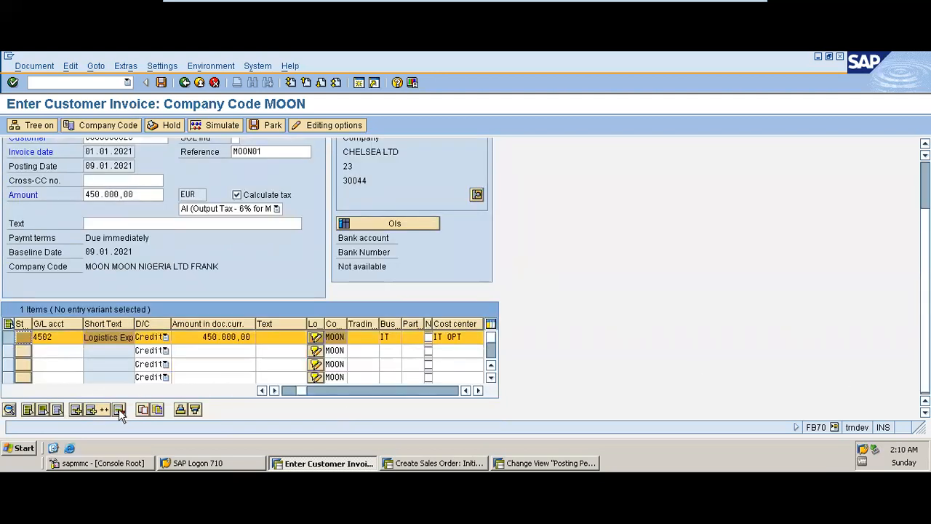
left_click(120, 410)
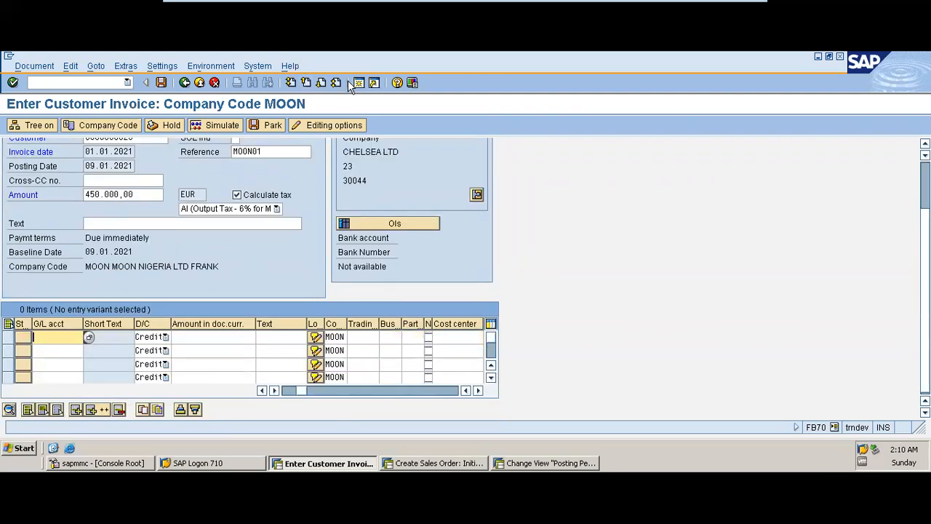
Open transaction FS00 in a new session and enter G/L account 3033 for company code MOON.
left_click(359, 83)
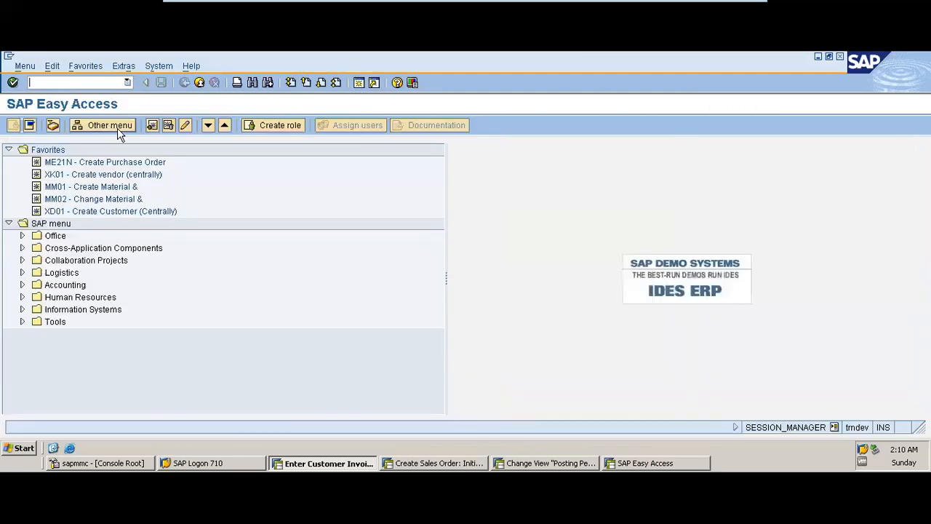
type("fs00")
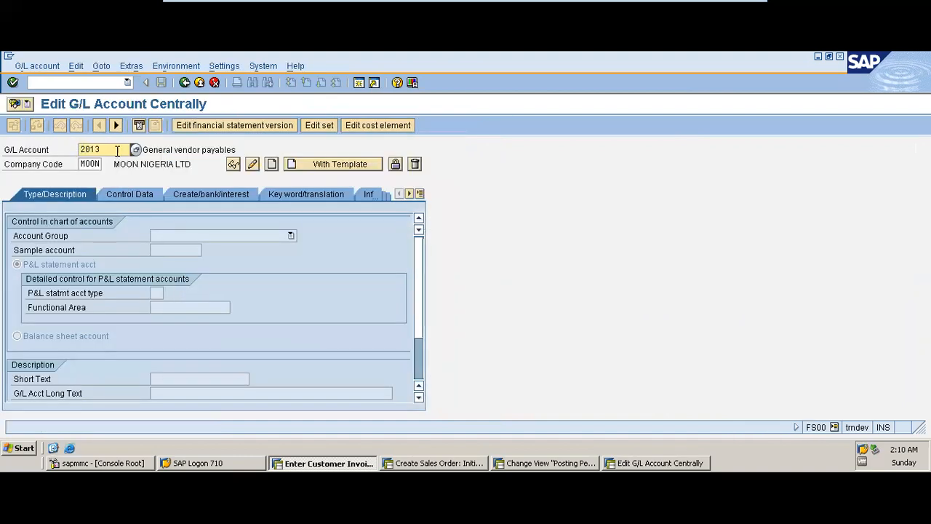
key("BackSpace")
key("BackSpace")
key("BackSpace")
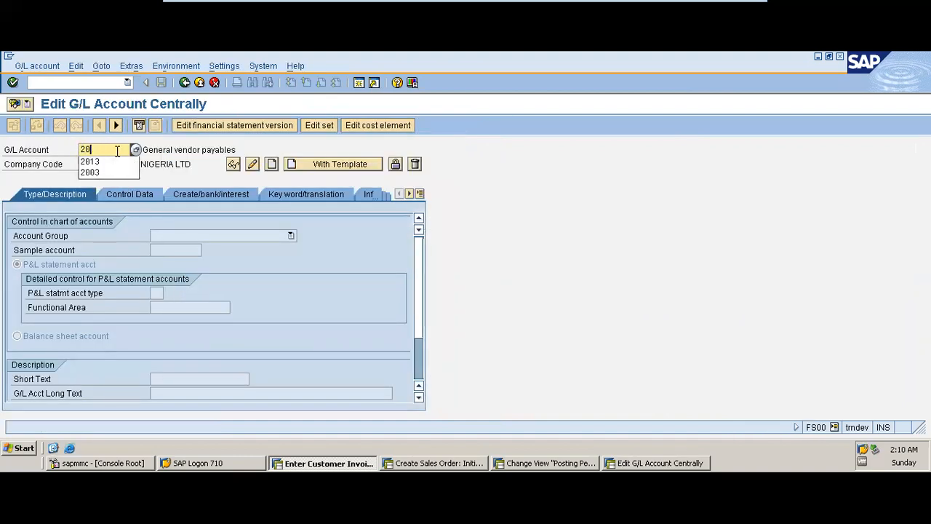
type("3033")
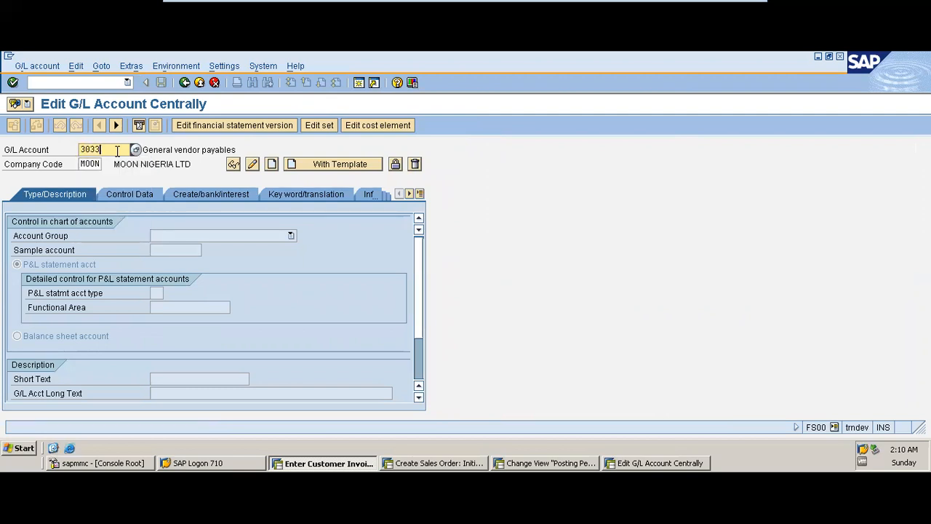
key("Return")
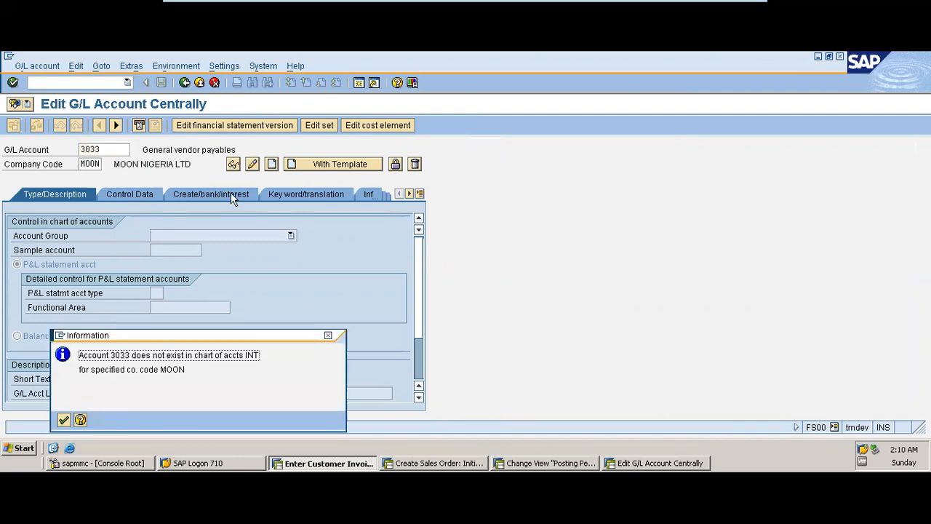
left_click(63, 421)
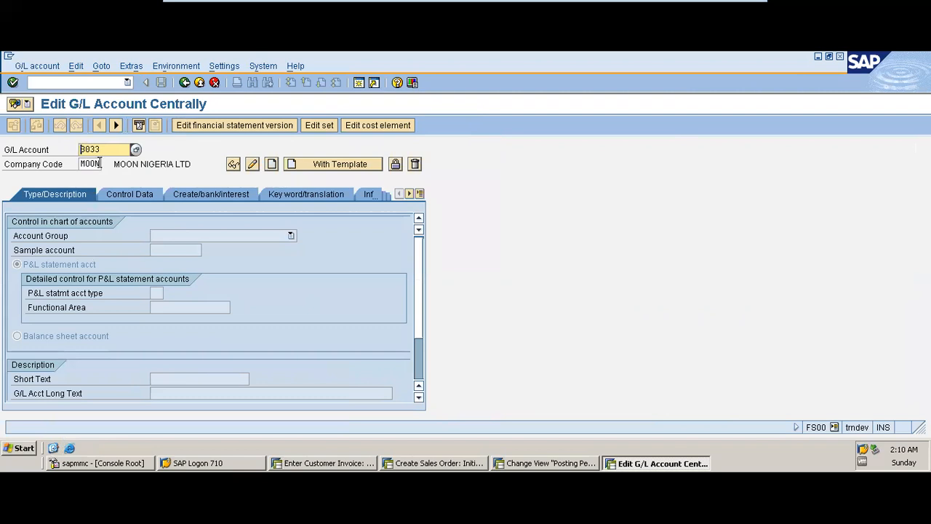
Start creating G/L account 3033 and assign it to the first P&L accounts account group.
left_click(272, 164)
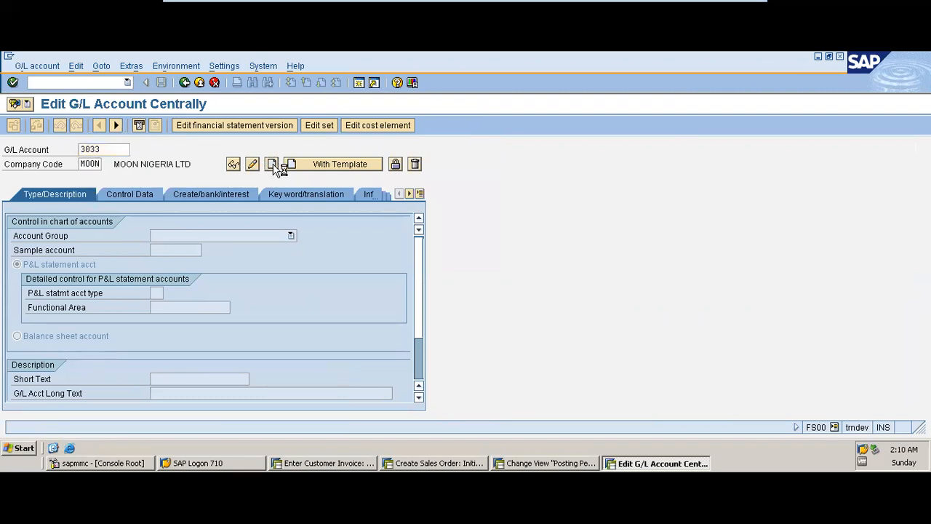
left_click(291, 237)
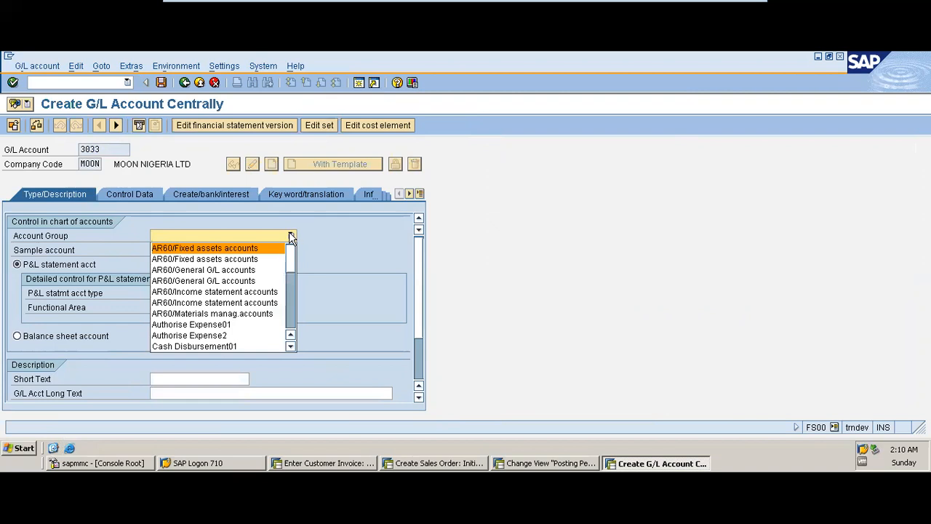
scroll(290, 325, "down", 3)
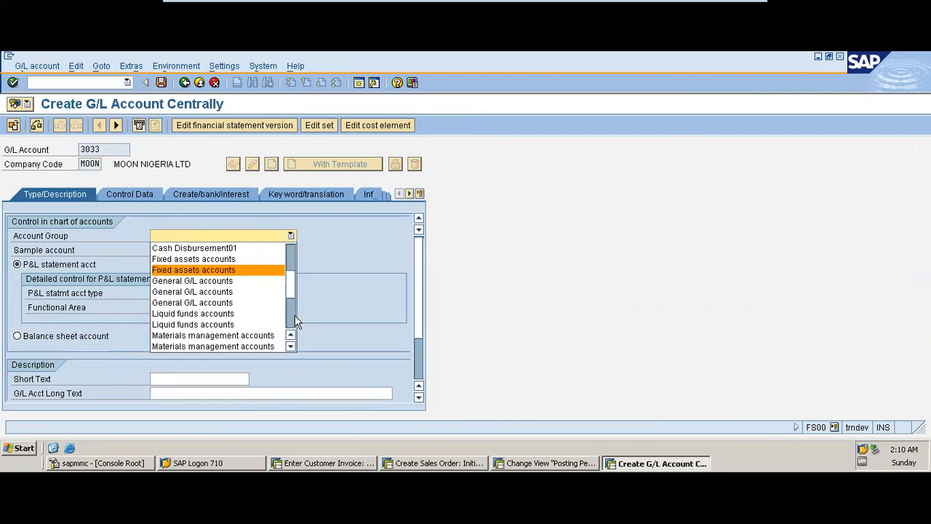
scroll(291, 320, "down", 3)
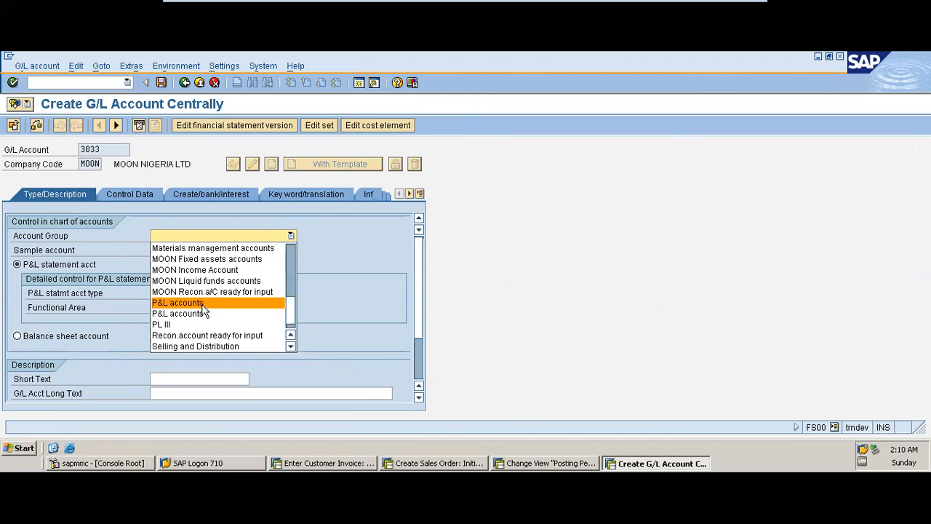
left_click(178, 303)
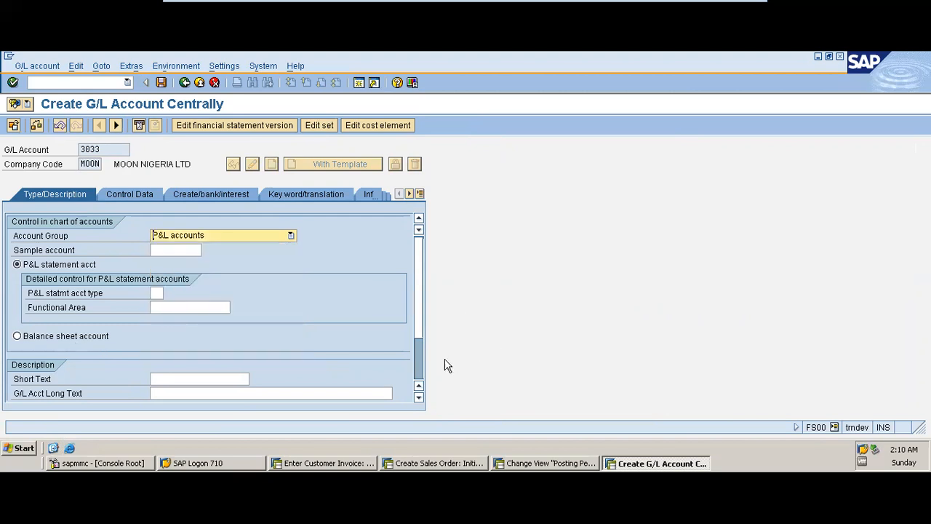
Enter General Sales as both the short text and the long text of G/L account 3033.
left_click(420, 371)
left_click(184, 306)
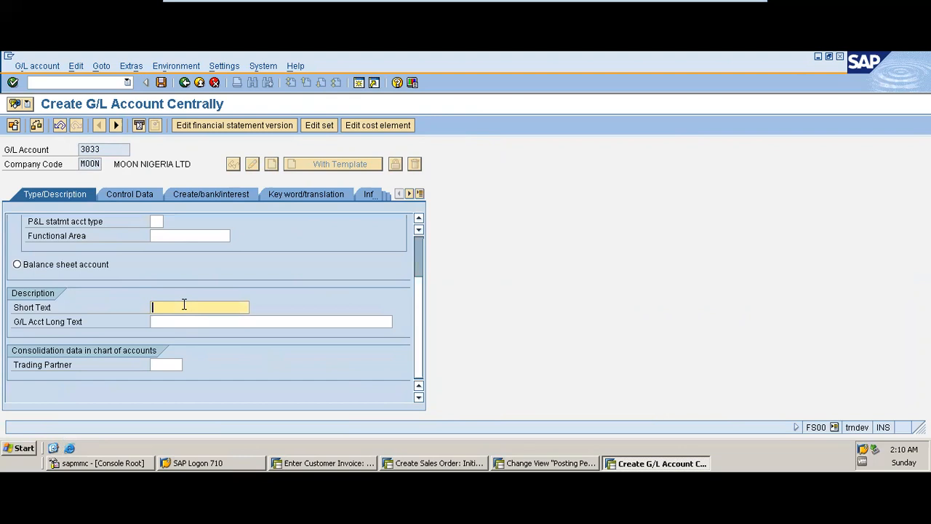
type("Genr")
key("BackSpace")
type("eral Sales")
key("Tab")
type("Gener")
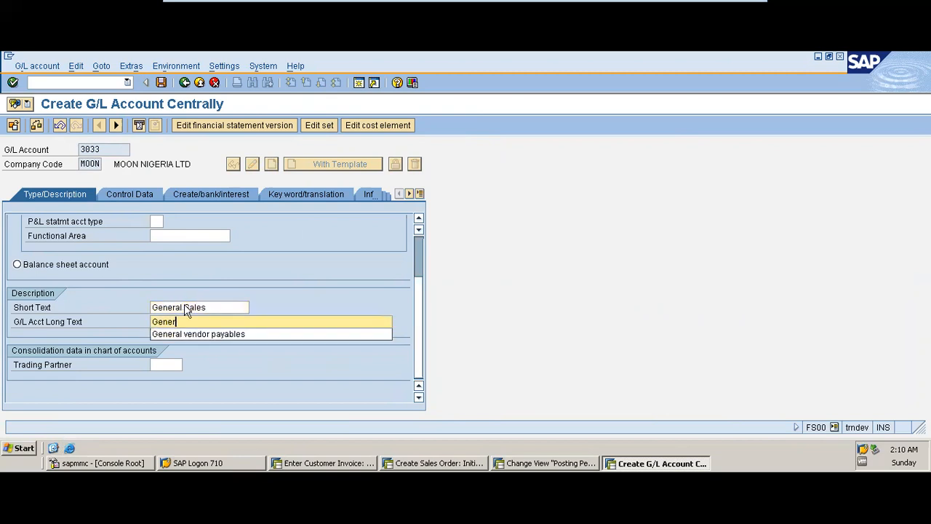
type("al Sales")
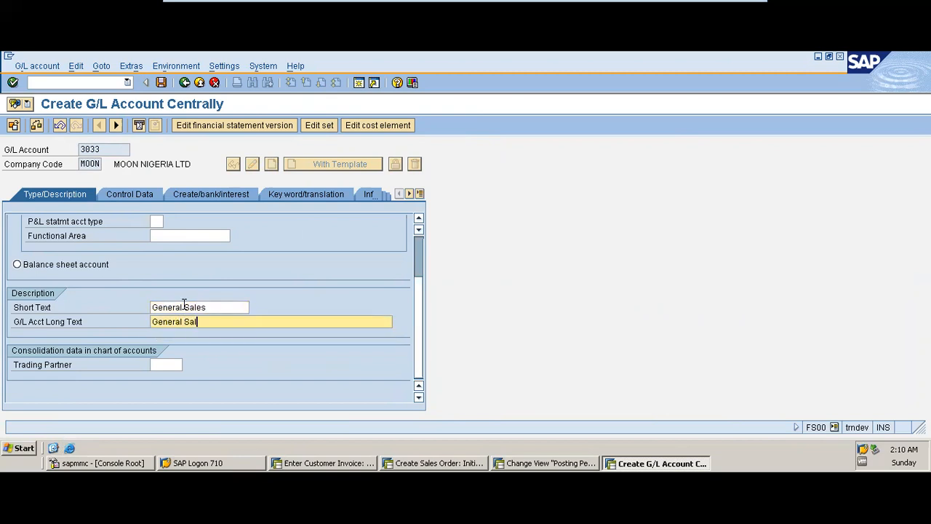
In the control data, enable only balances in local currency and line item display, and set the sort key to 002.
left_click(131, 194)
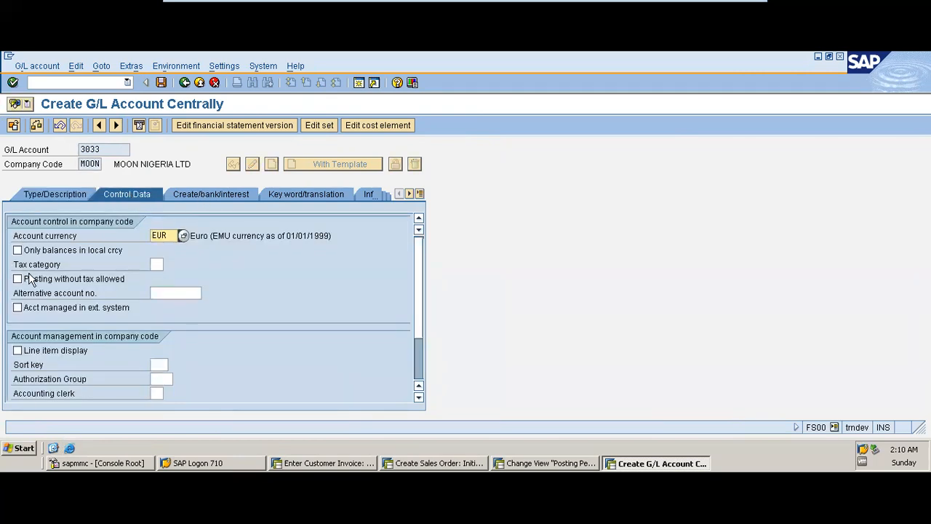
left_click(53, 252)
left_click(67, 352)
left_click(154, 363)
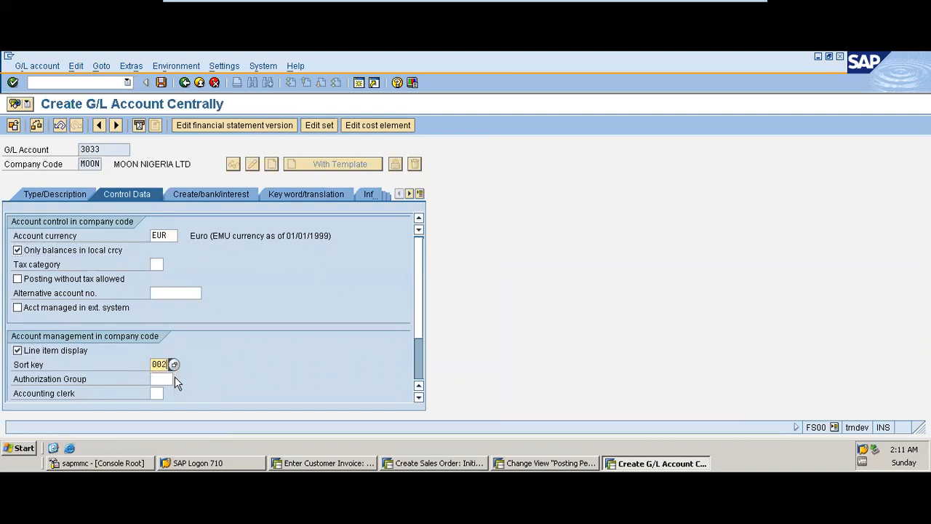
Assign field status group G029 (Revenue accounts) to account 3033 and try to save it.
left_click(188, 195)
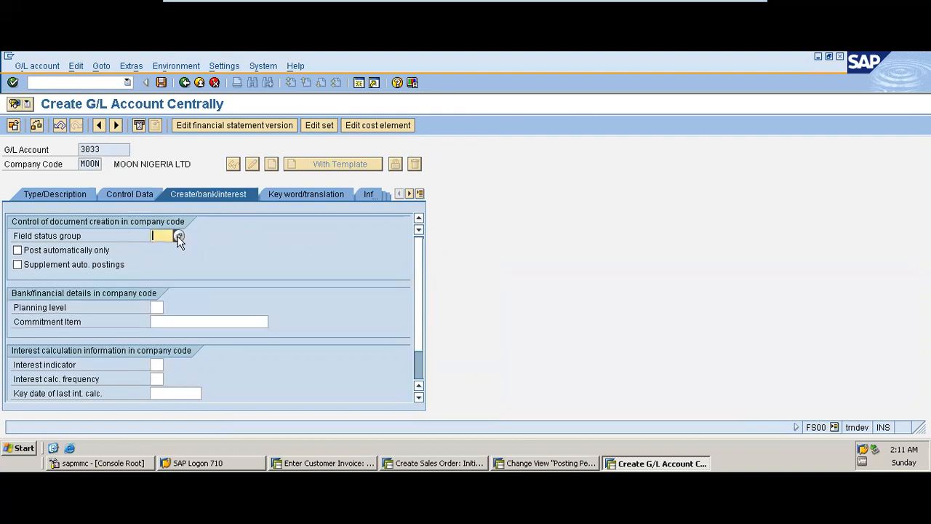
key("F4")
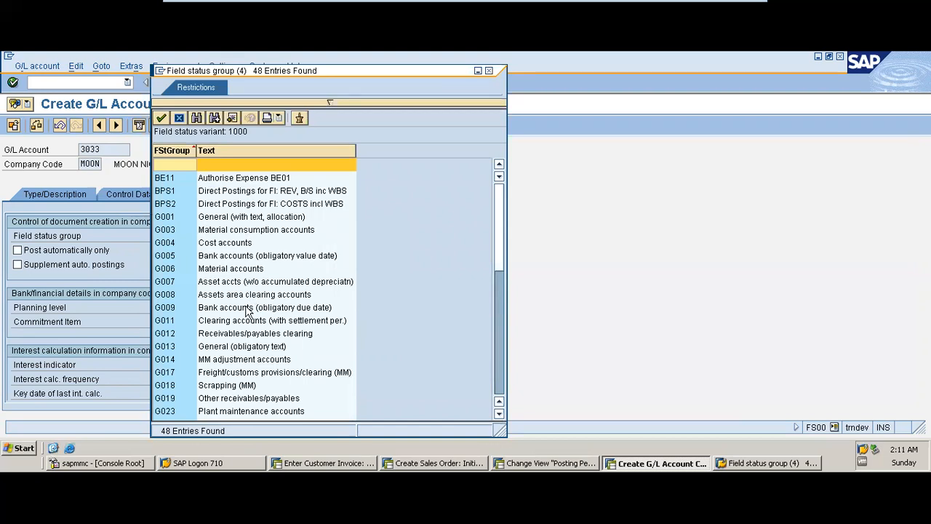
left_click(500, 388)
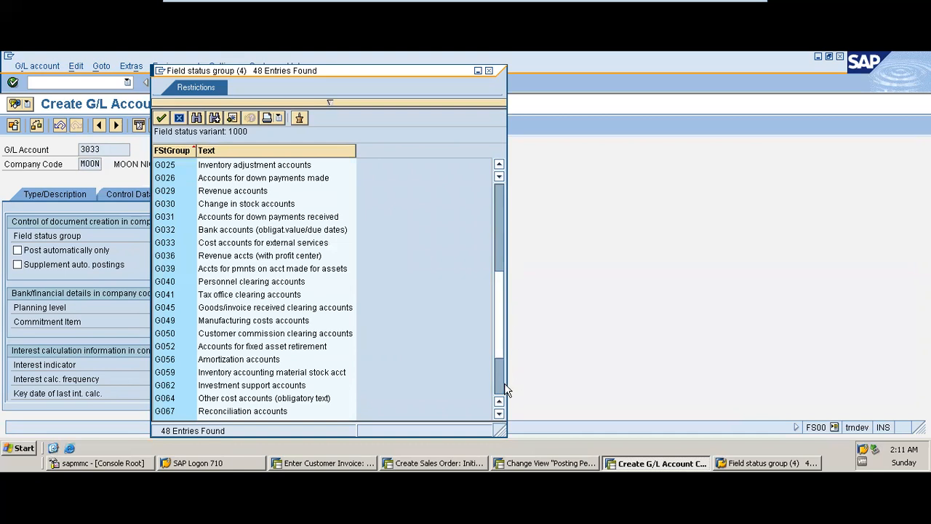
double_click(255, 193)
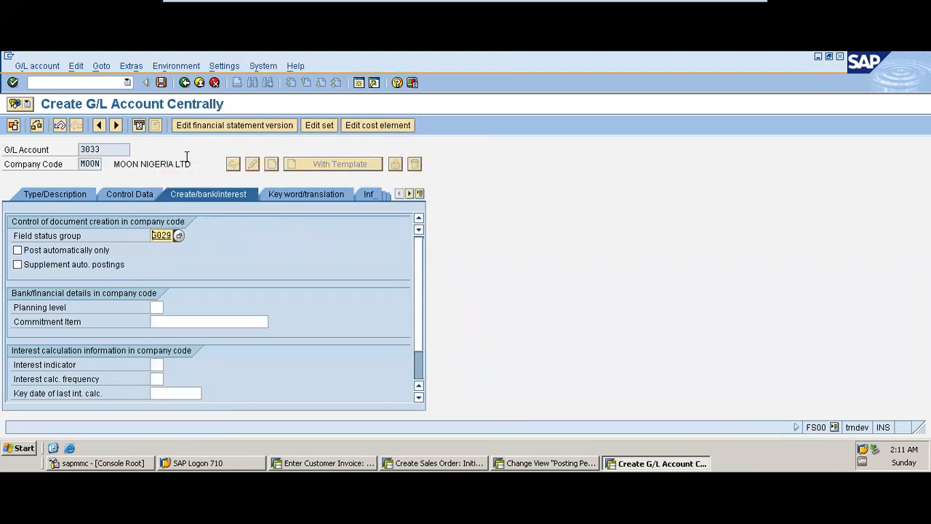
left_click(160, 83)
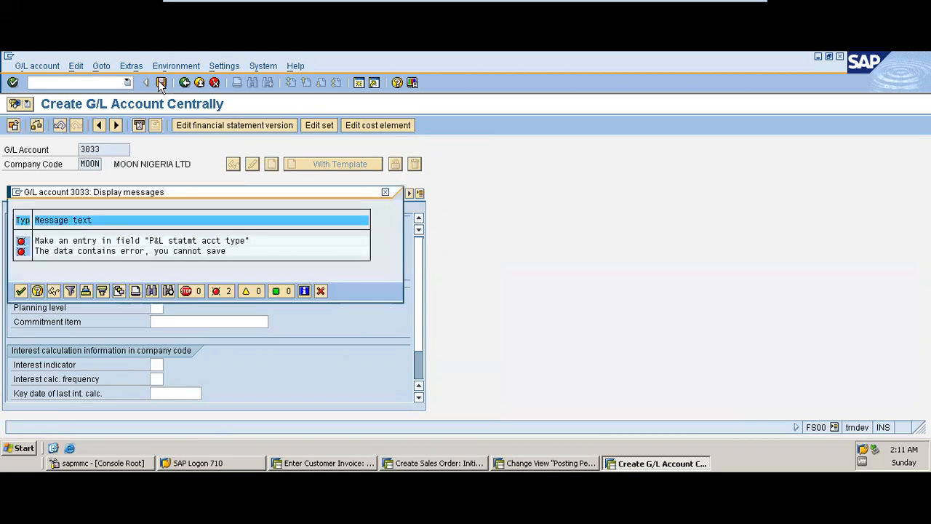
left_click(22, 290)
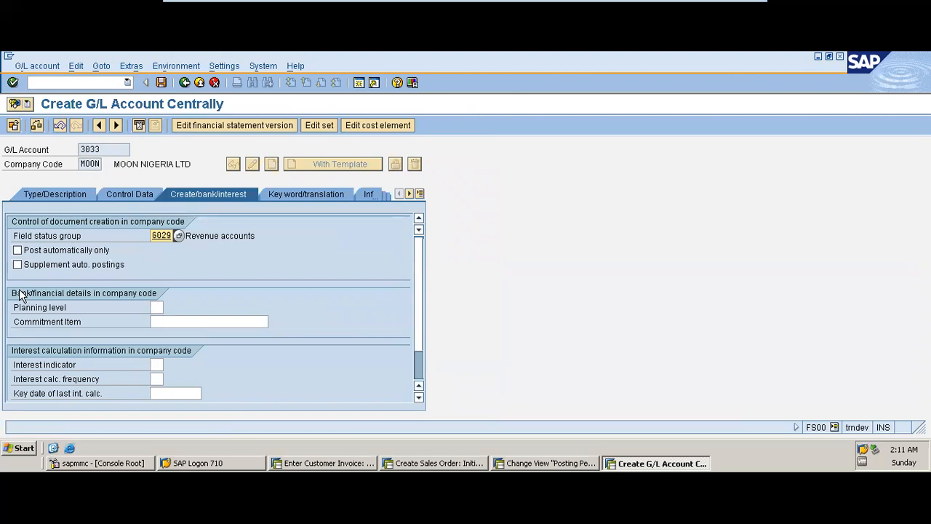
Set the P&L statement account type to X and save G/L account 3033.
left_click(67, 196)
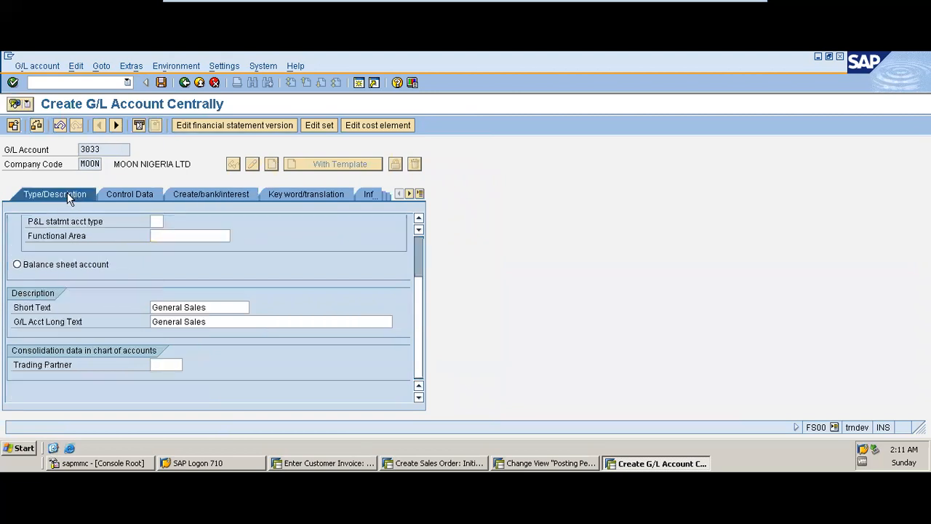
left_click(158, 221)
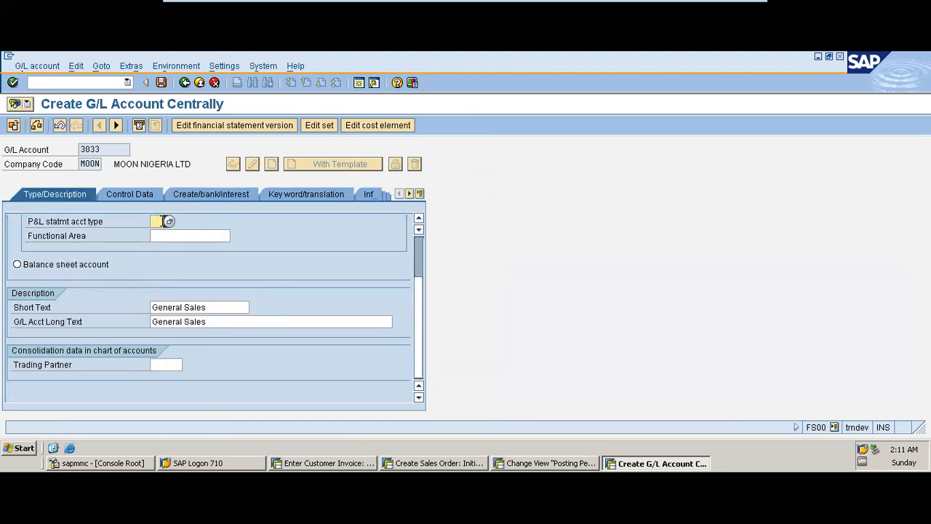
left_click(162, 234)
left_click(163, 83)
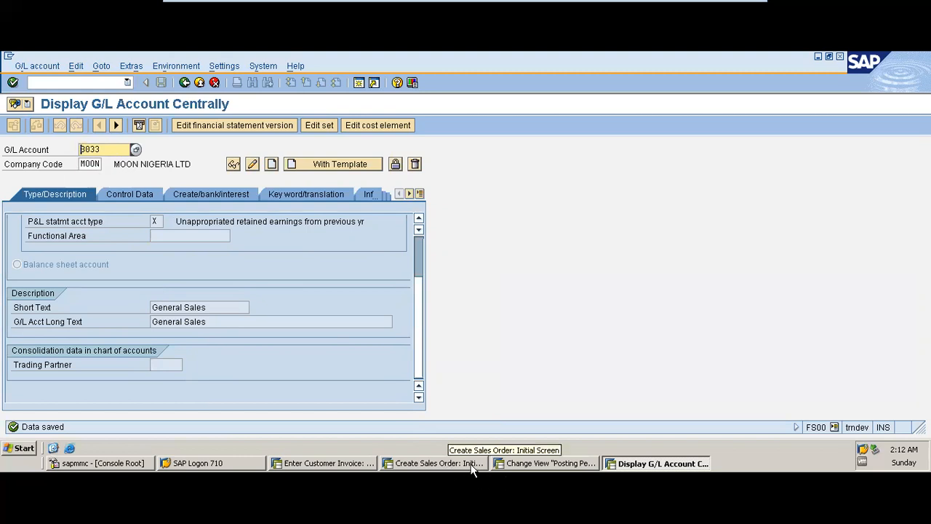
Return to the customer invoice and enter a credit line item for G/L account 3033 with amount 450000.
left_click(355, 468)
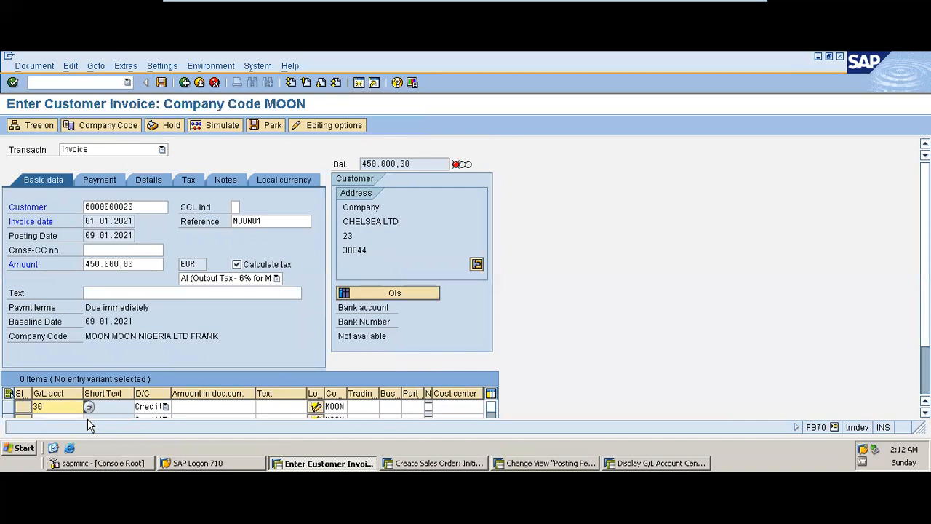
key("Tab")
key("Tab")
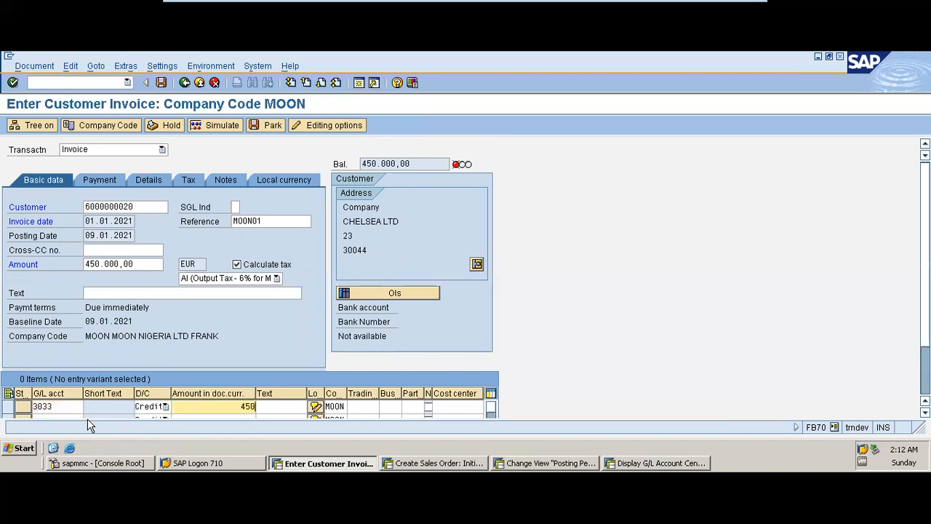
key("Tab")
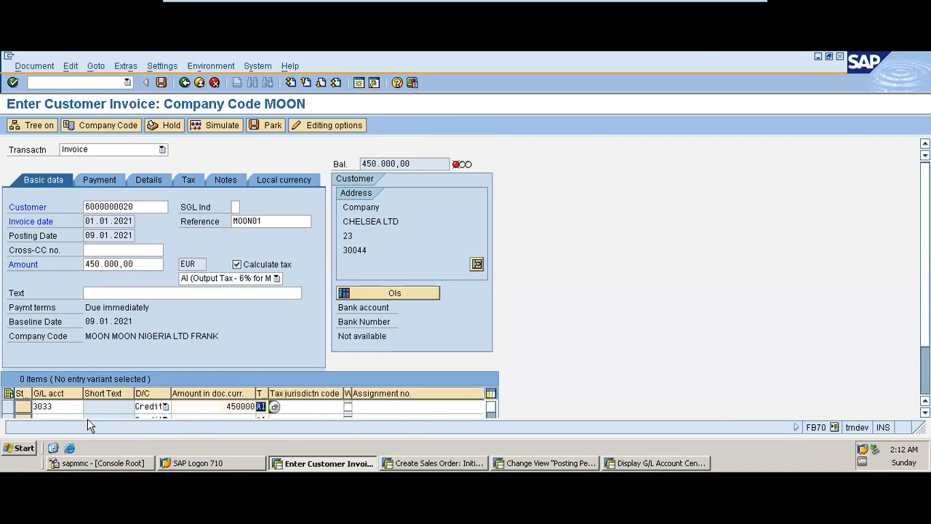
Enter General Sales as the invoice header text, turn off automatic tax calculation and confirm the entries.
left_click(164, 294)
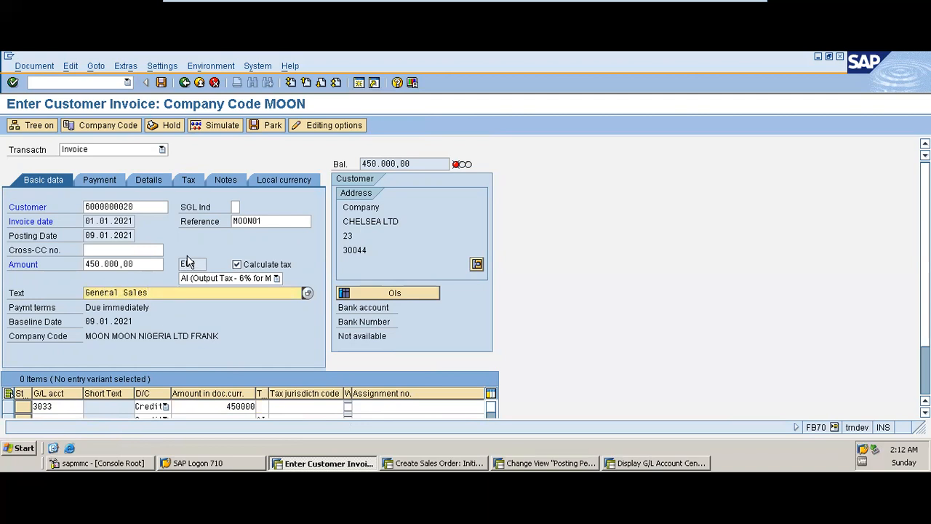
left_click(237, 264)
key("Return")
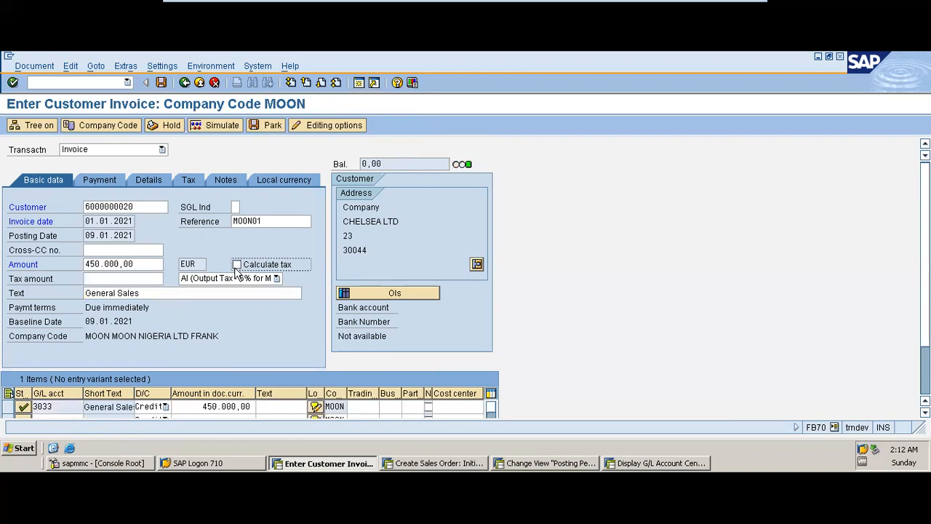
Enter General sales as the text of the account 3033 line item.
left_click(282, 407)
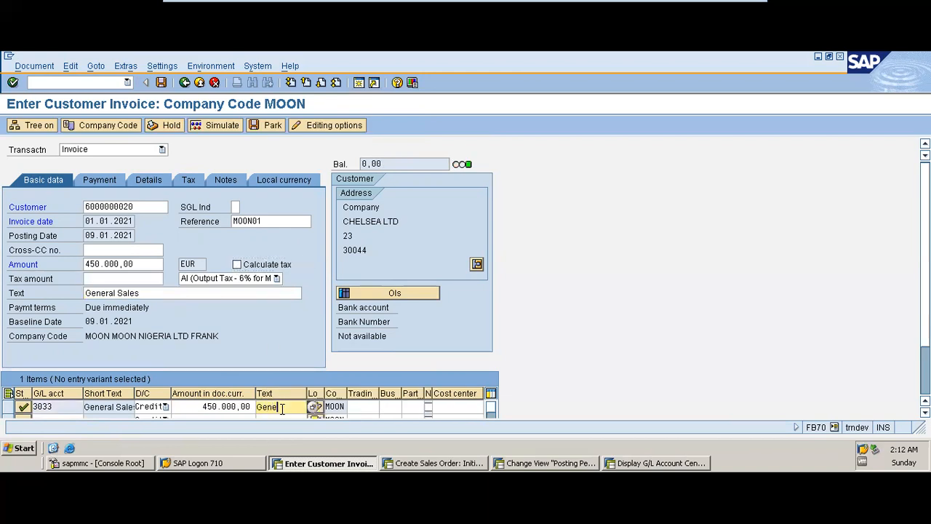
key("Tab")
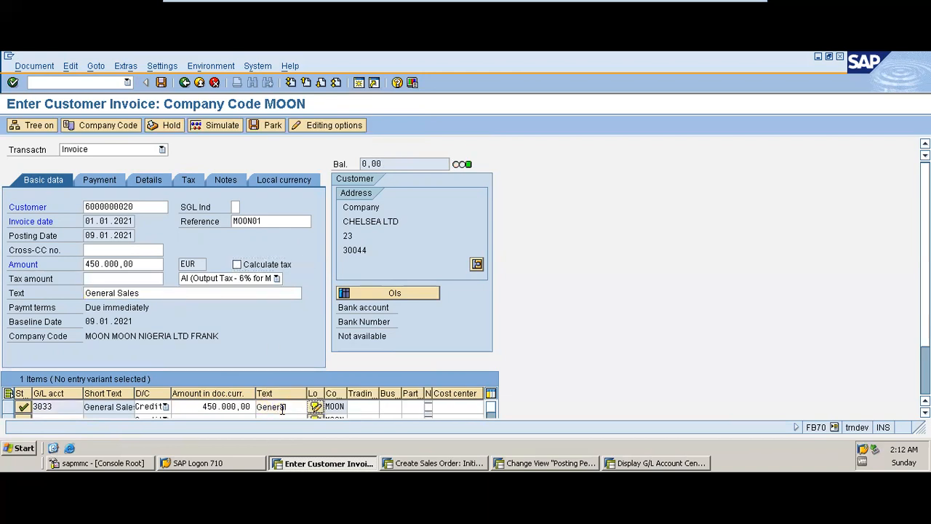
left_click(290, 407)
type("sales")
key("Return")
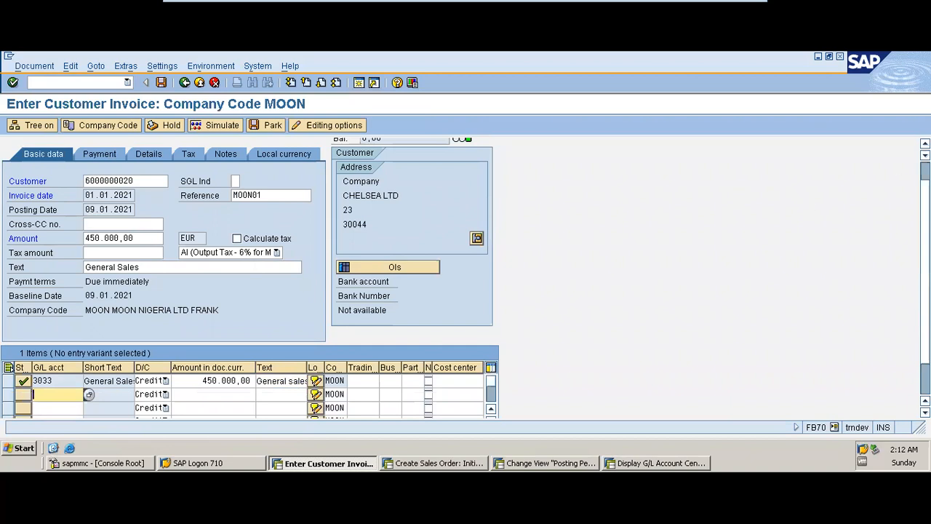
Set the invoice header amount to 400000 and confirm it to update the balance.
left_click_drag(926, 230, 925, 225)
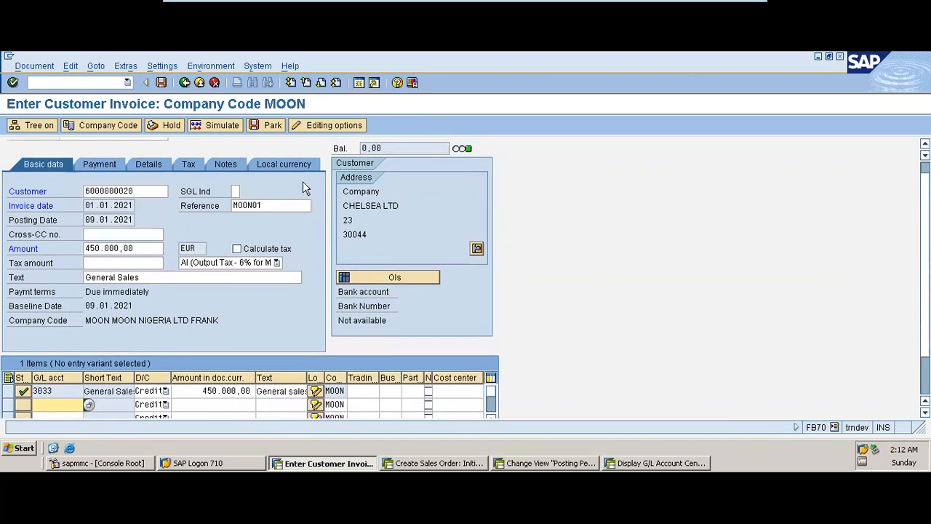
left_click(135, 248)
key("BackSpace")
key("BackSpace")
key("BackSpace")
key("BackSpace")
key("BackSpace")
key("BackSpace")
key("BackSpace")
key("BackSpace")
key("BackSpace")
key("BackSpace")
type("400.000")
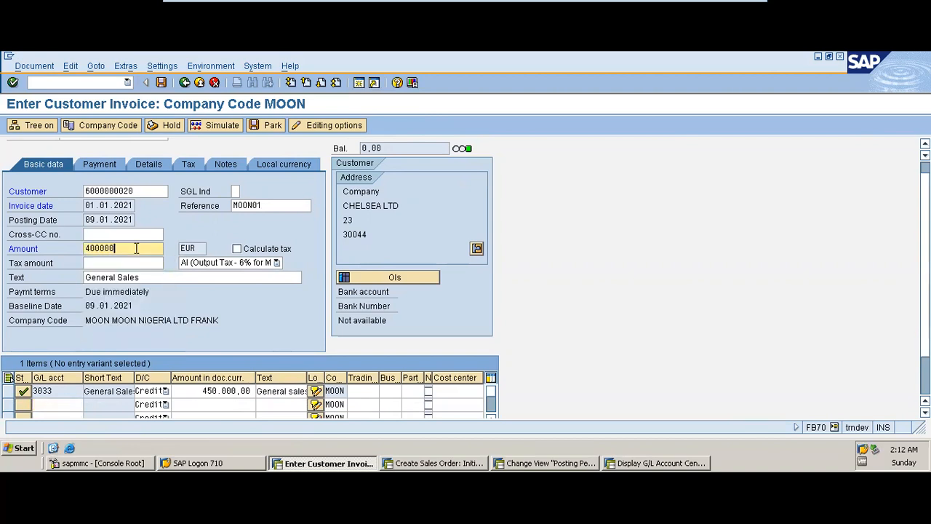
key("Return")
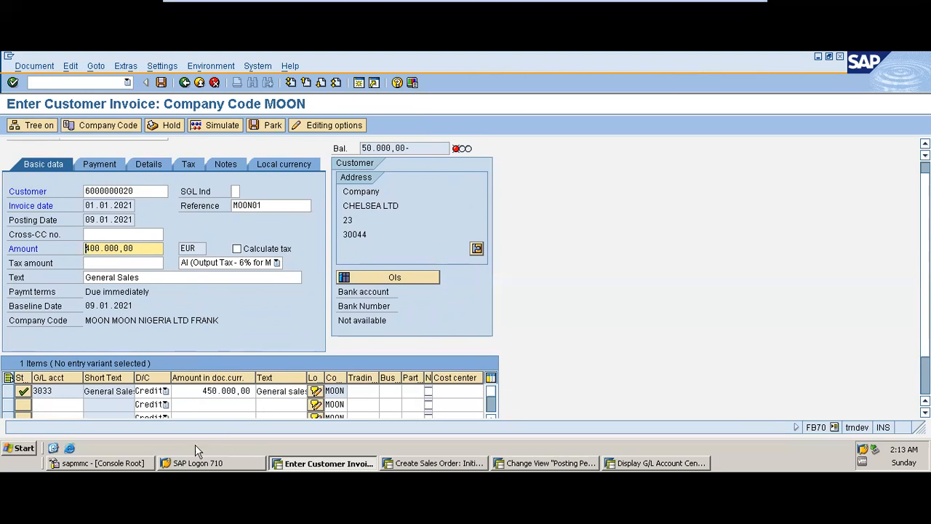
Restore the invoice header amount to 450000 and confirm it to update the balance.
left_click(925, 412)
left_click(925, 413)
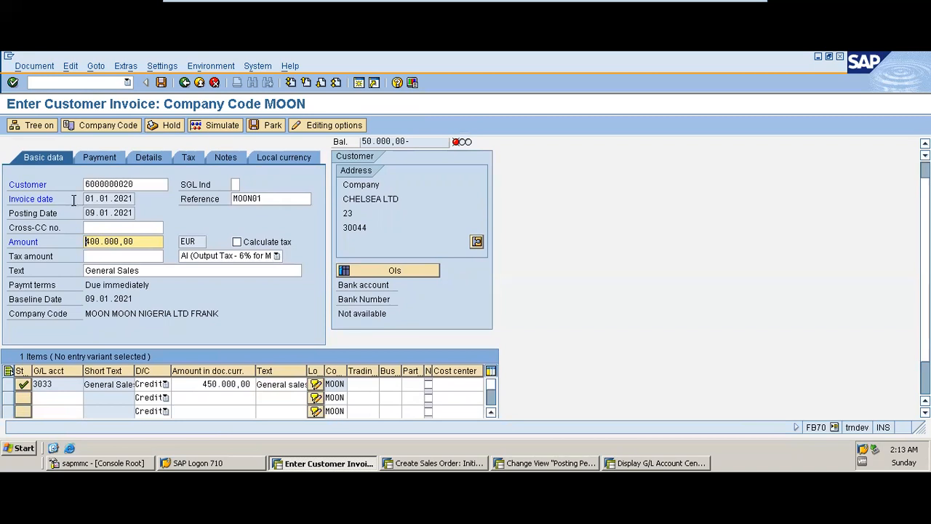
left_click(145, 235)
key("BackSpace")
key("BackSpace")
key("BackSpace")
key("BackSpace")
key("BackSpace")
key("BackSpace")
key("BackSpace")
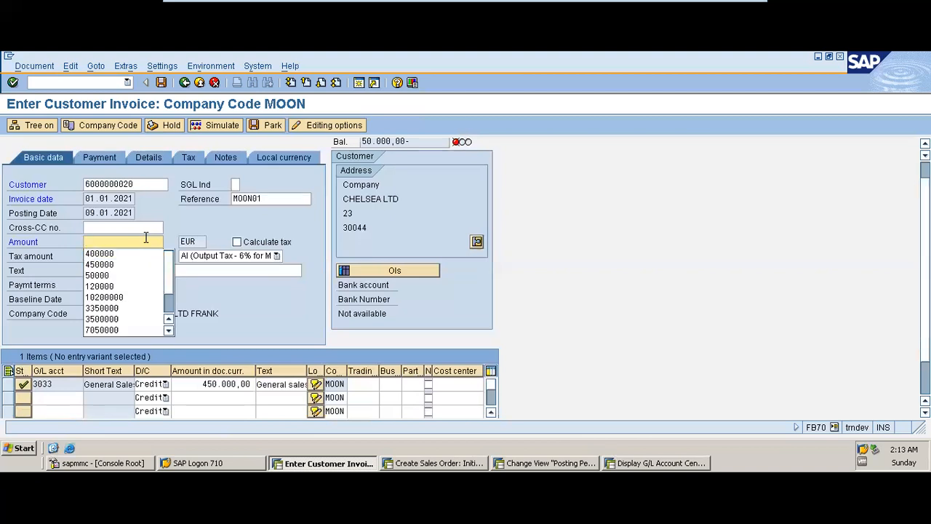
type("45000")
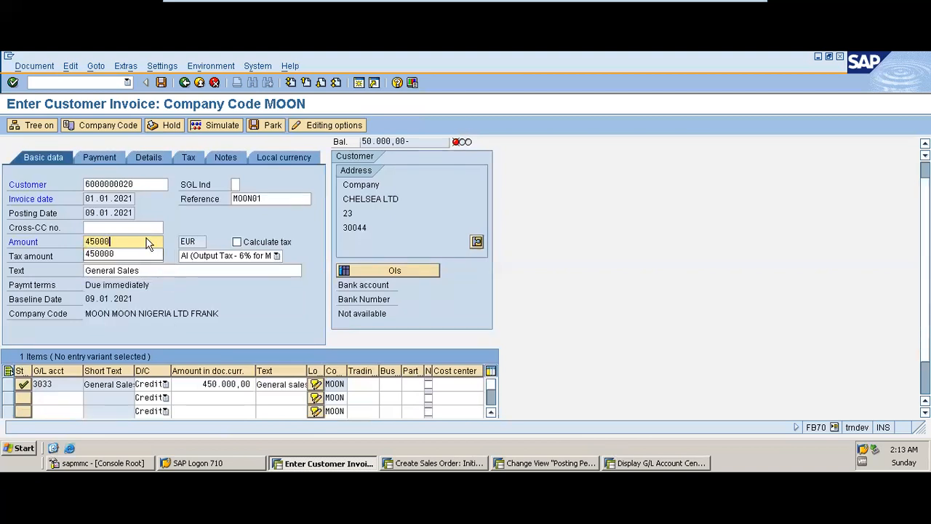
type("0")
key("Return")
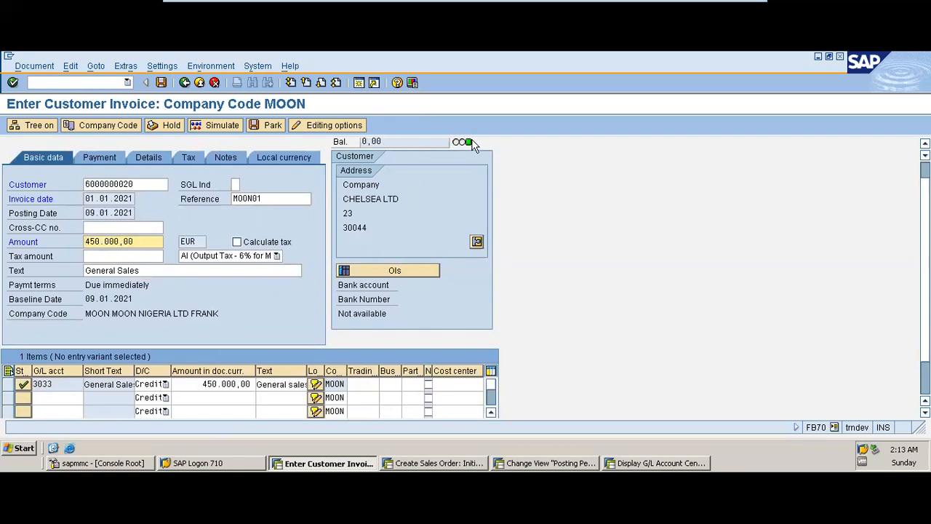
Examine the invoice's payment data, including the available payment block options.
left_click(106, 160)
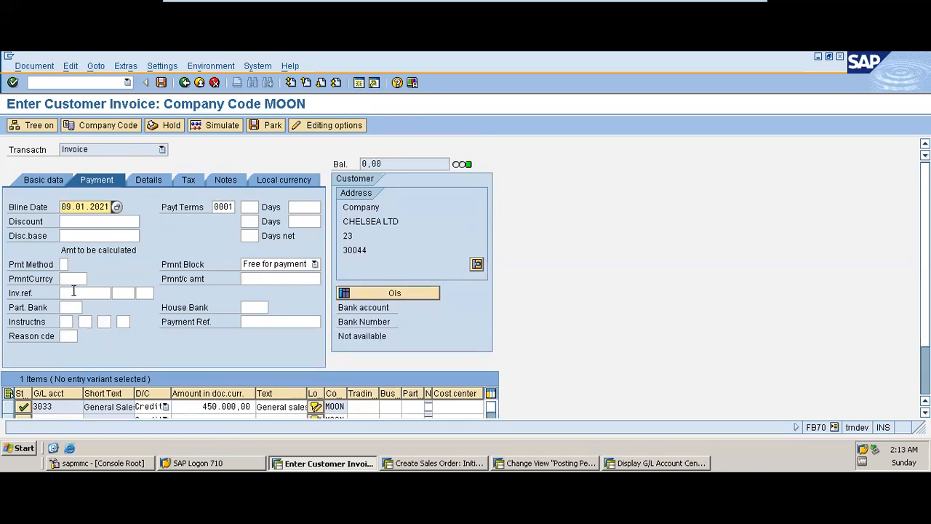
left_click(315, 265)
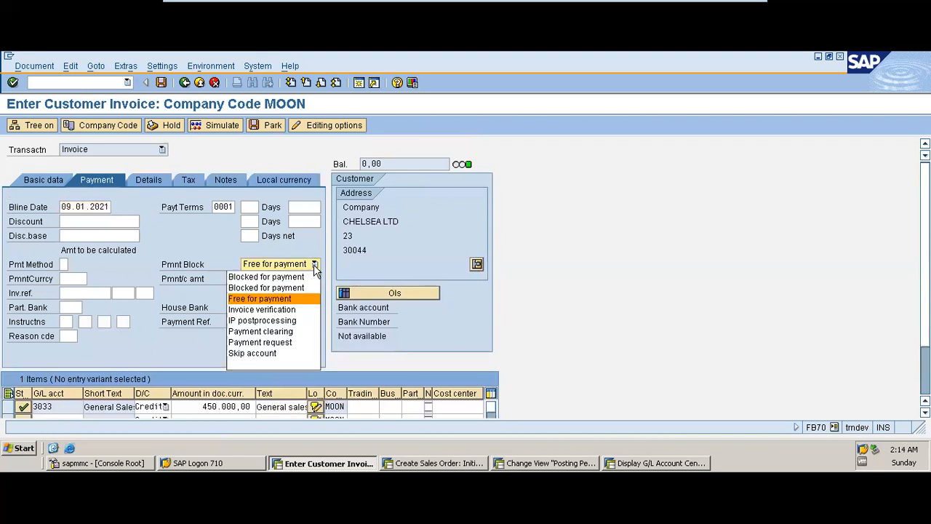
left_click(315, 266)
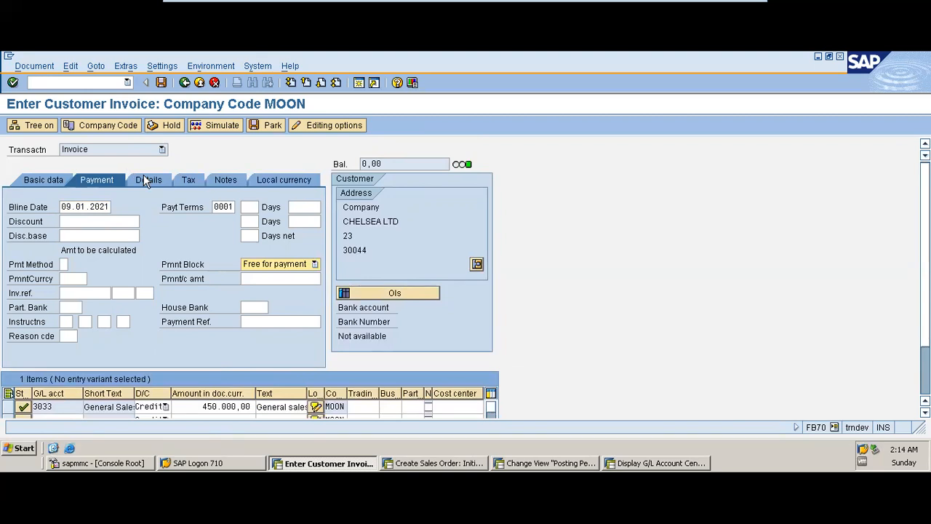
In the invoice details, enter CAR001 as reference key 1 and LAGOS as reference key 2.
left_click(143, 176)
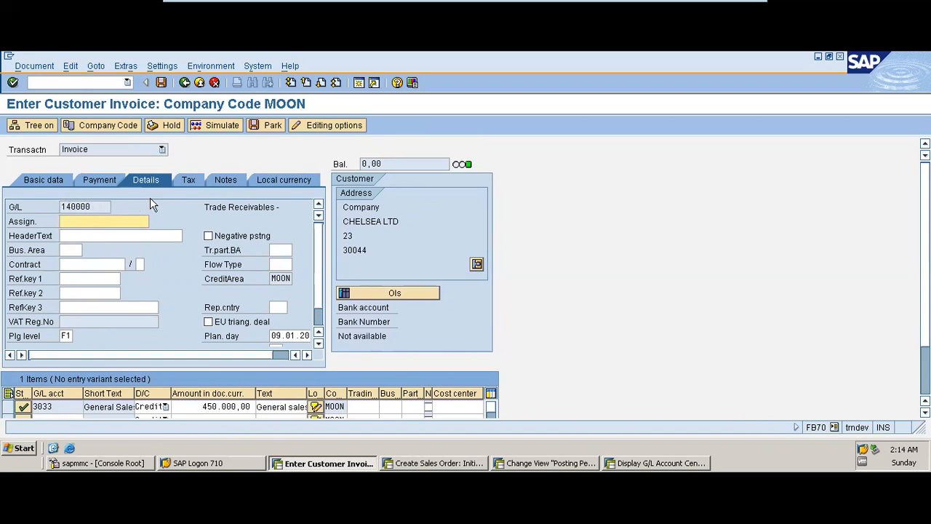
left_click(81, 280)
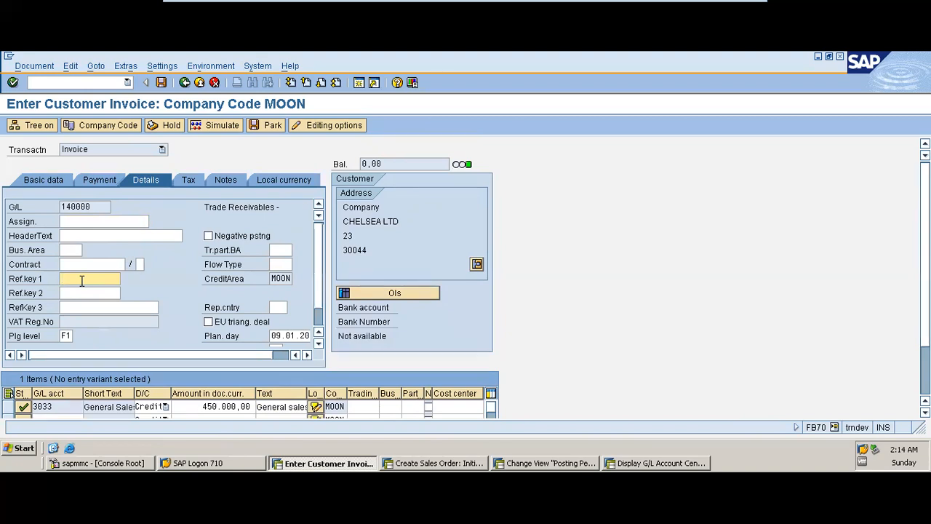
type("V")
key("BackSpace")
key("BackSpace")
key("BackSpace")
key("BackSpace")
key("BackSpace")
key("BackSpace")
left_click(84, 291)
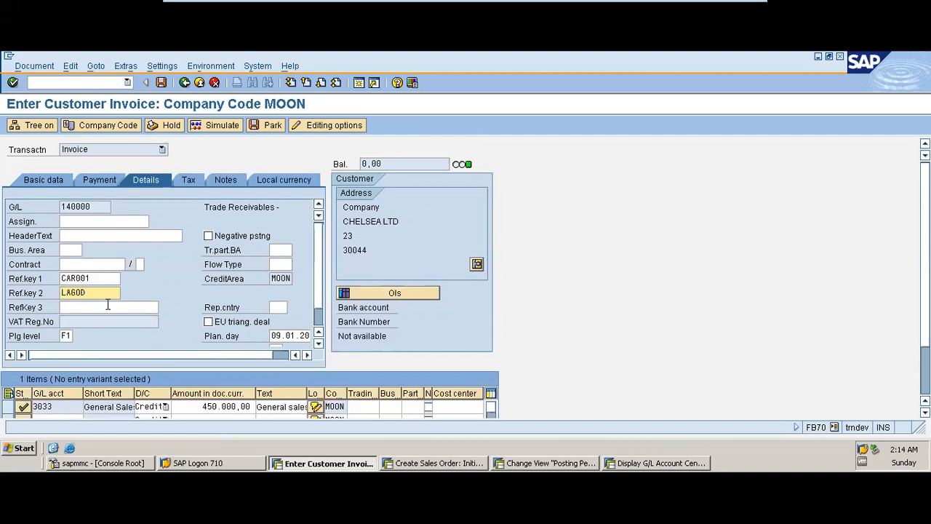
left_click(107, 306)
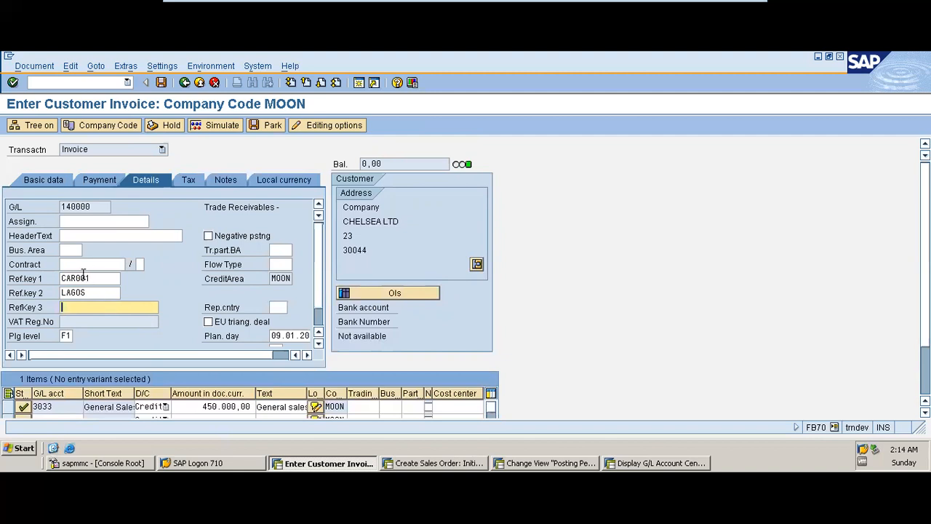
Replace reference key 1 with TOYOTA-010 and enter FOX as reference key 3.
left_click(99, 278)
key("BackSpace")
key("BackSpace")
key("BackSpace")
key("BackSpace")
key("BackSpace")
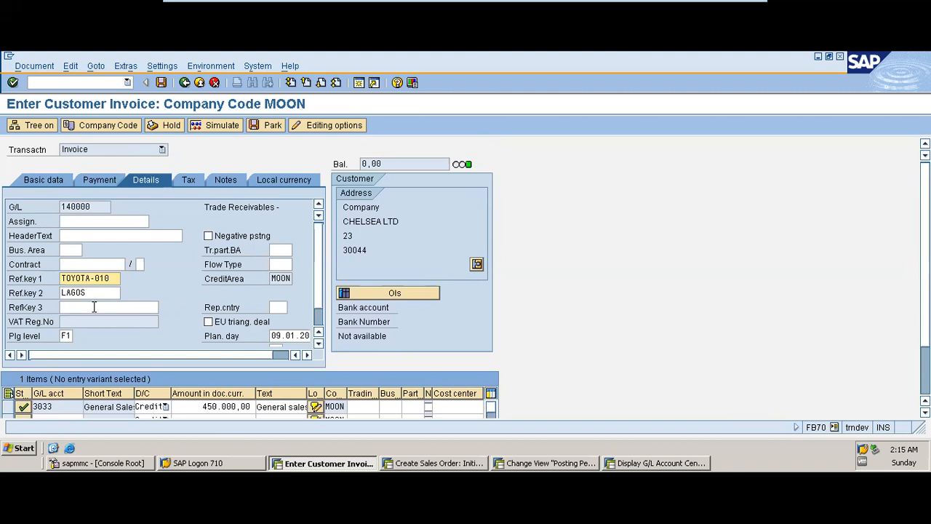
left_click(94, 307)
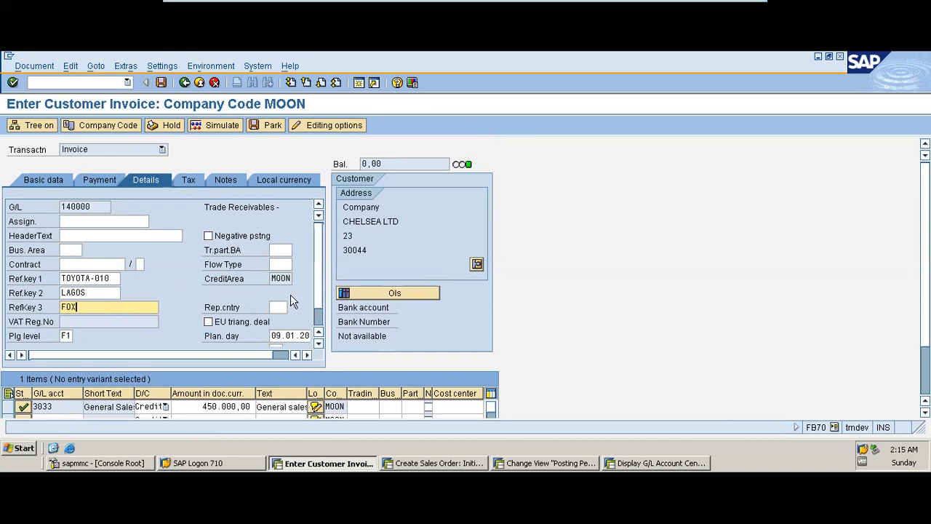
View the invoice's tax data and enter SALES IN PROGESS as the item long text in the notes.
left_click(187, 181)
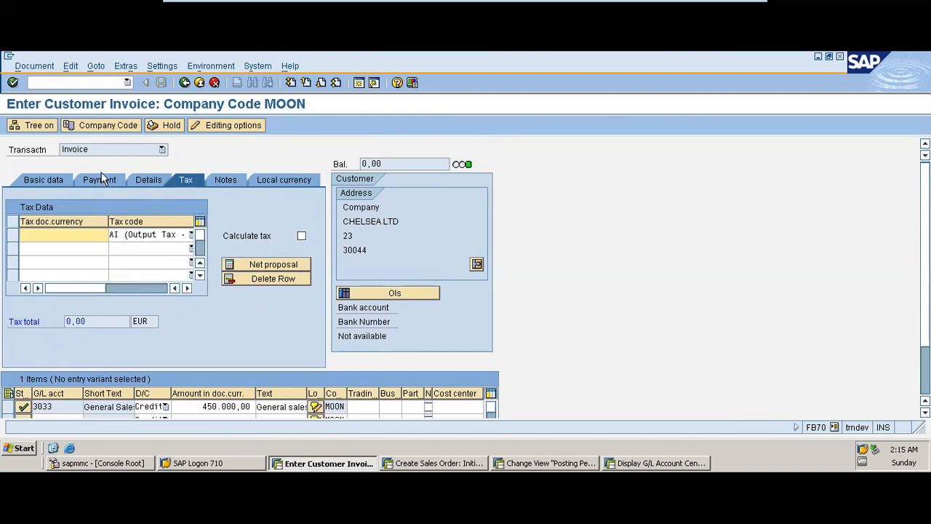
left_click(224, 180)
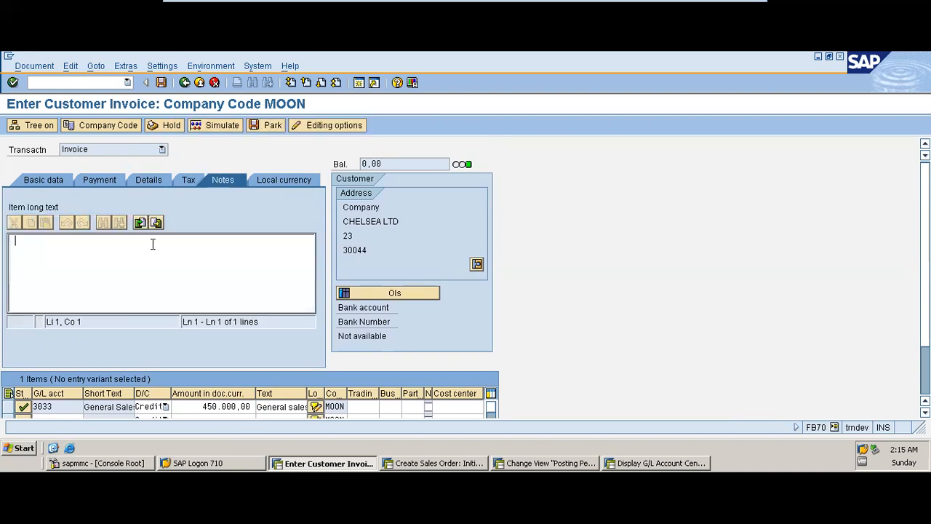
type("SALES")
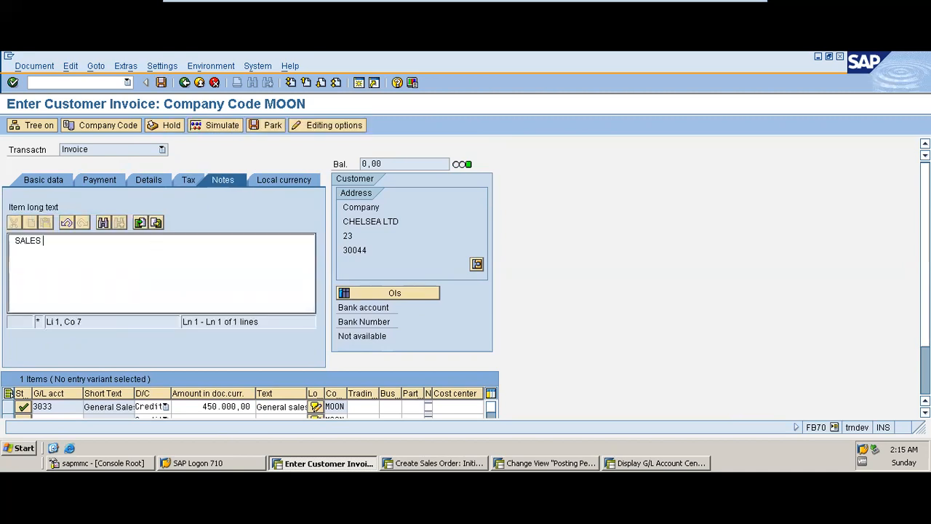
type(" IN PROGESS")
Review the invoice's local currency amounts, notes, tax, details and payment data, and return to the basic data.
left_click(279, 182)
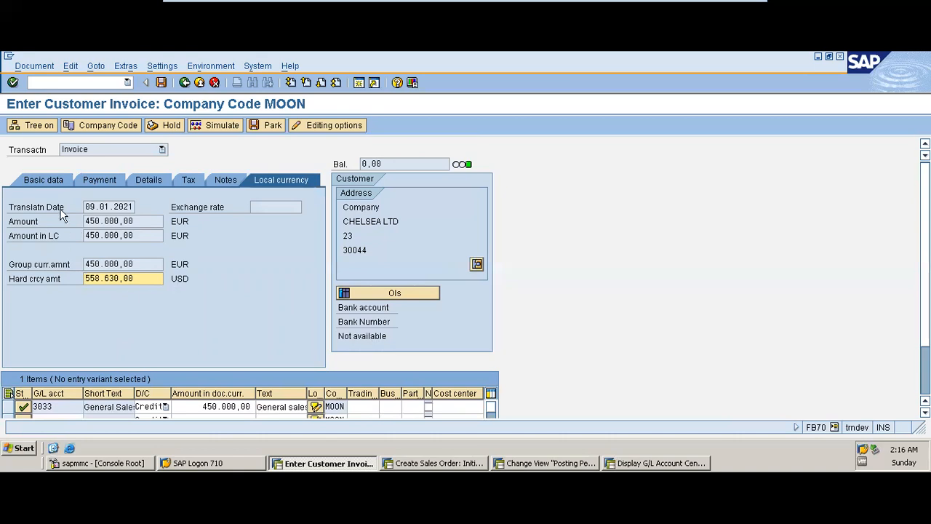
left_click(224, 181)
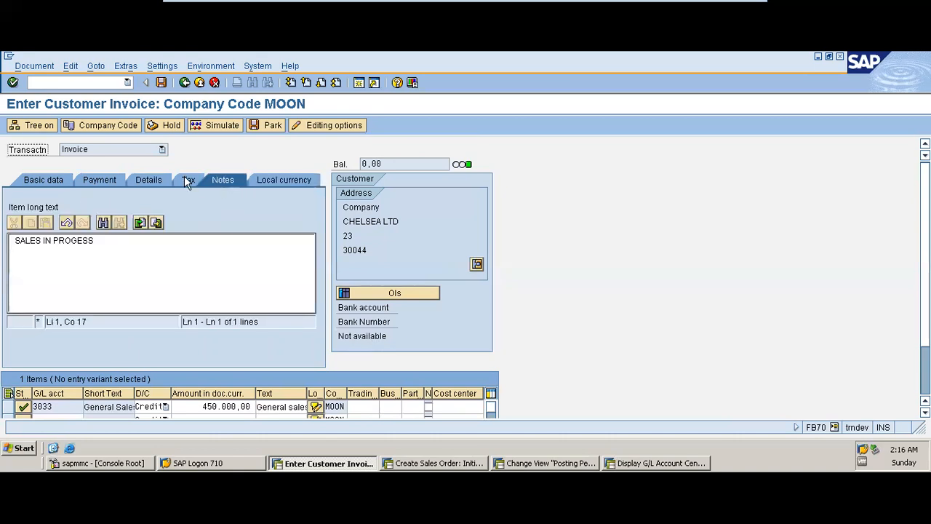
left_click(186, 181)
left_click(156, 180)
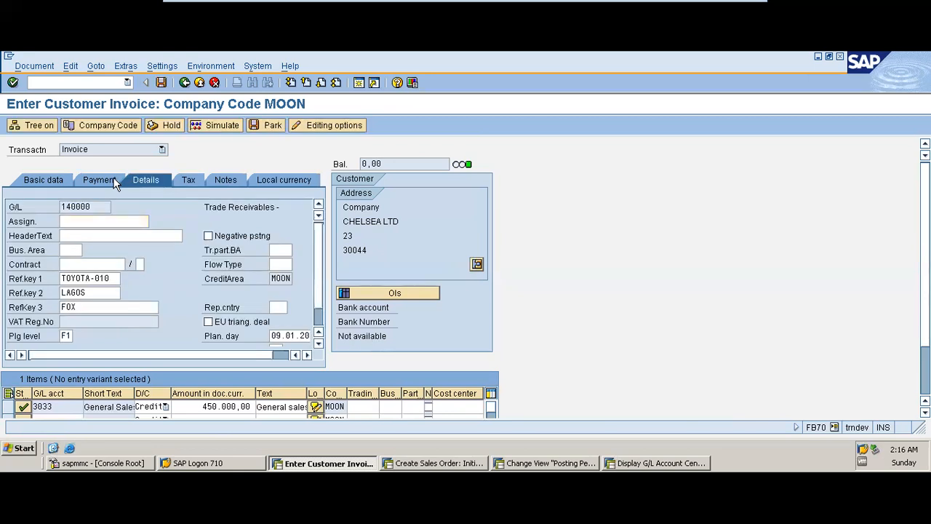
left_click(109, 180)
left_click(48, 182)
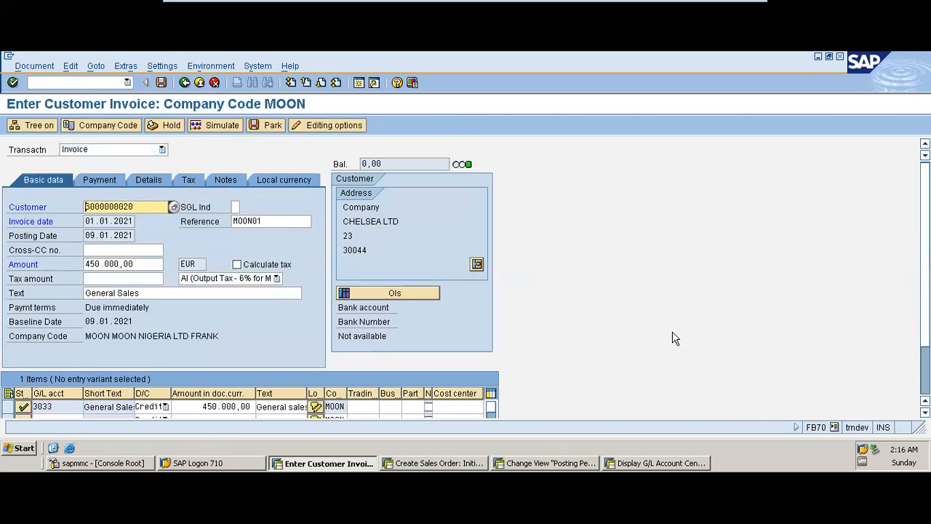
Switch to the PowerPoint slide about creating a customer invoice with FB70, and return to the SAP invoice.
left_click_drag(925, 283, 926, 331)
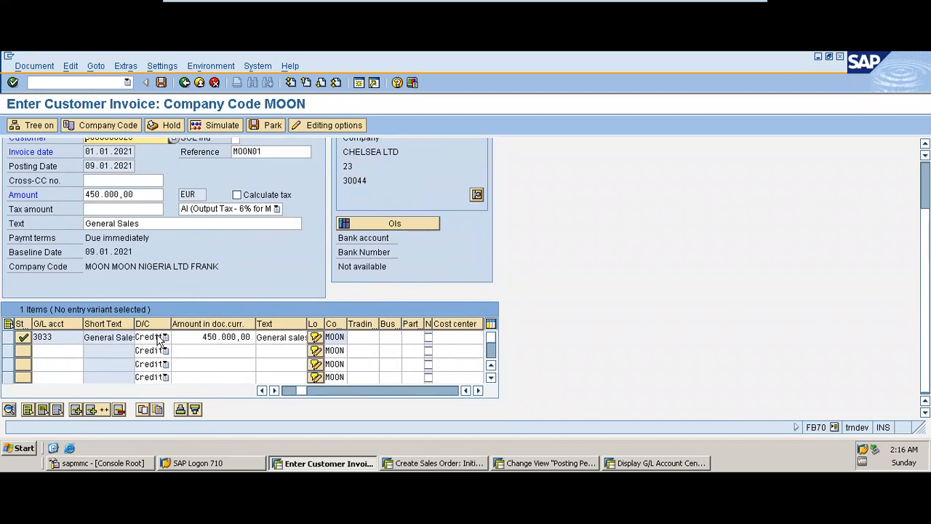
mouse_move(357, 1)
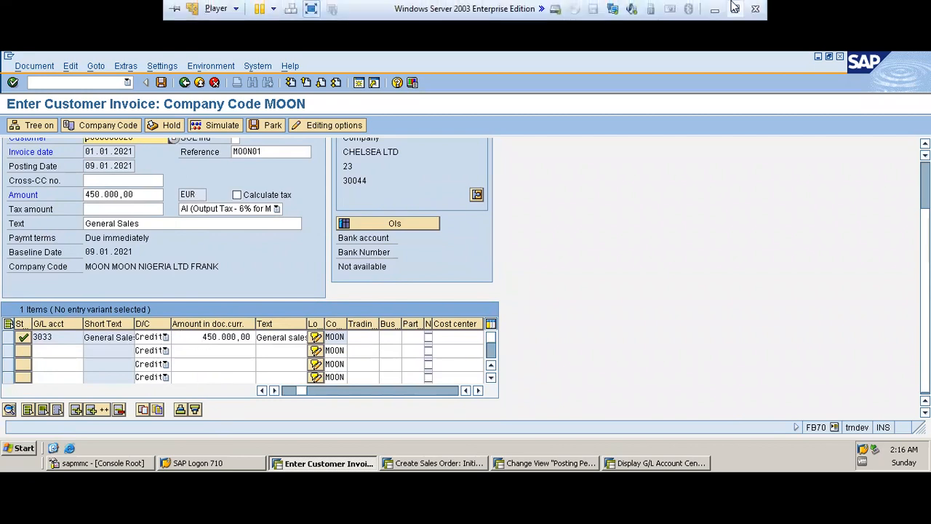
left_click(716, 7)
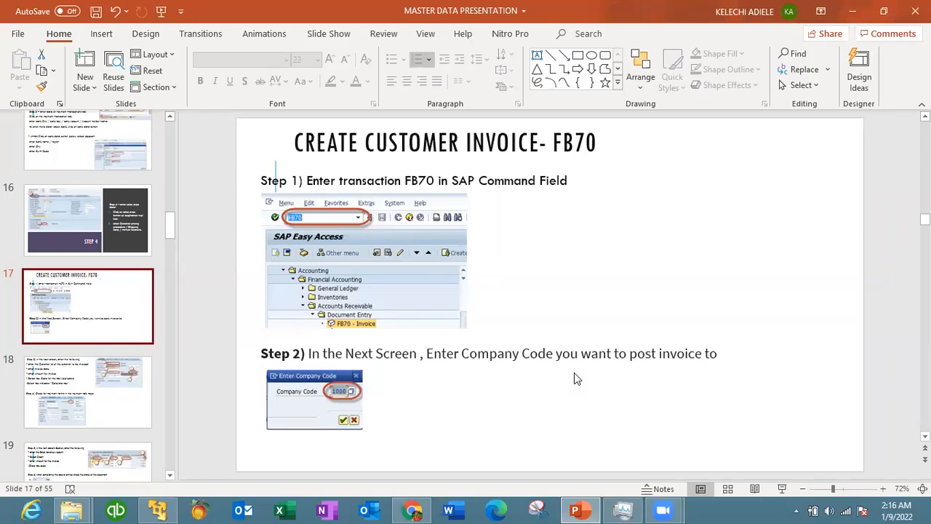
left_click(157, 509)
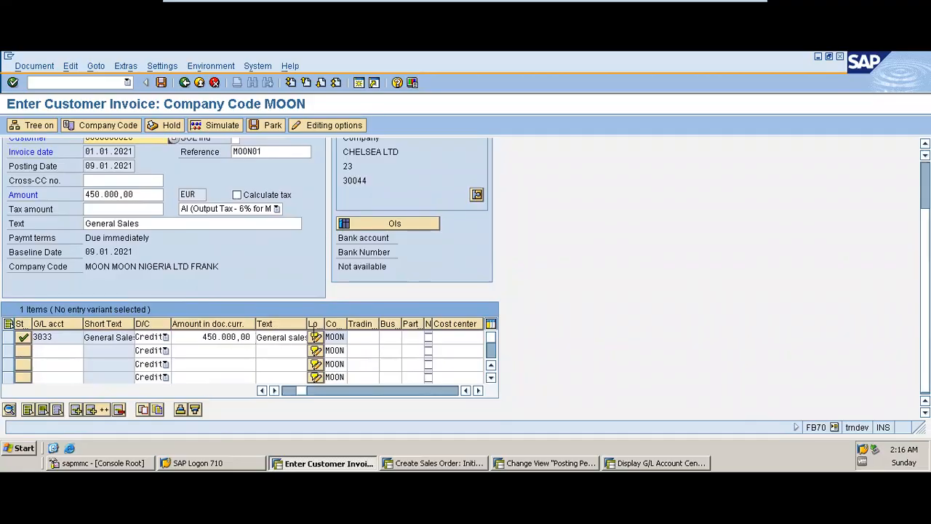
Assign business area SD03 Marketing to the account 3033 line item from the list of possible values.
left_click(358, 338)
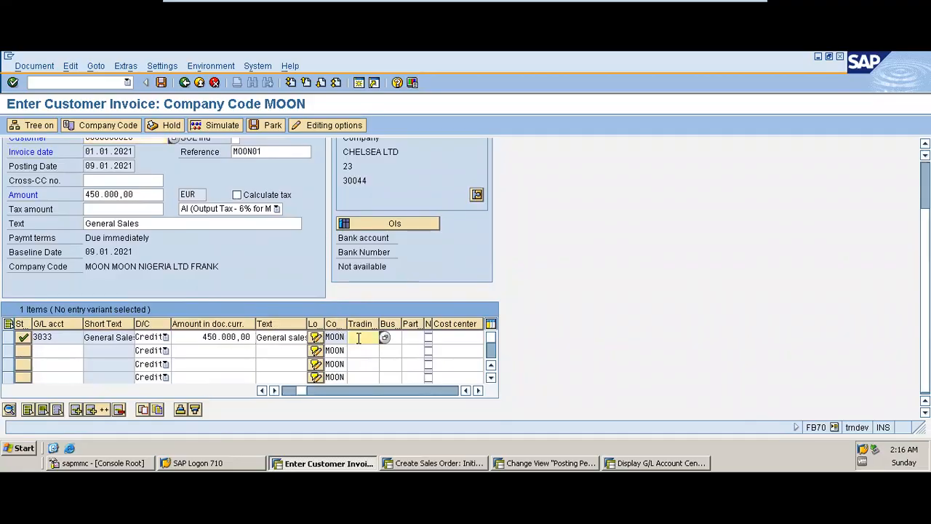
key("Tab")
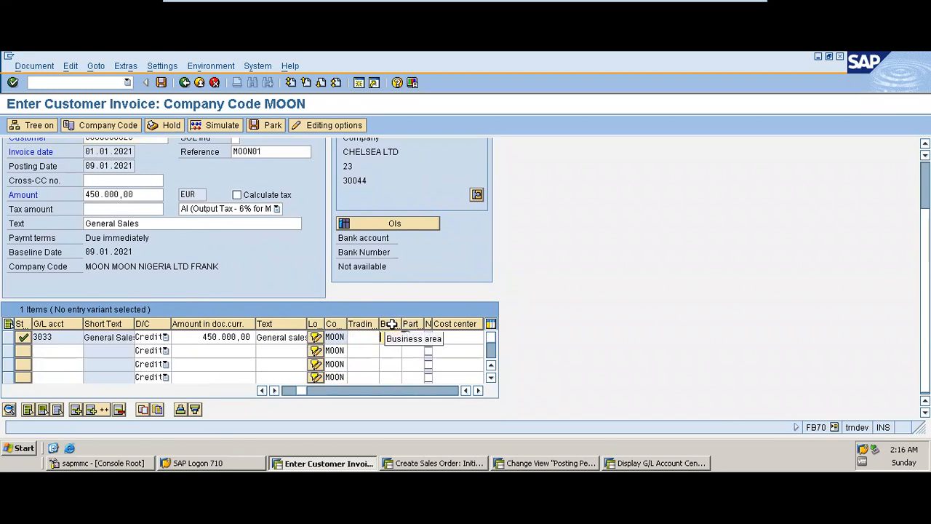
left_click(409, 340)
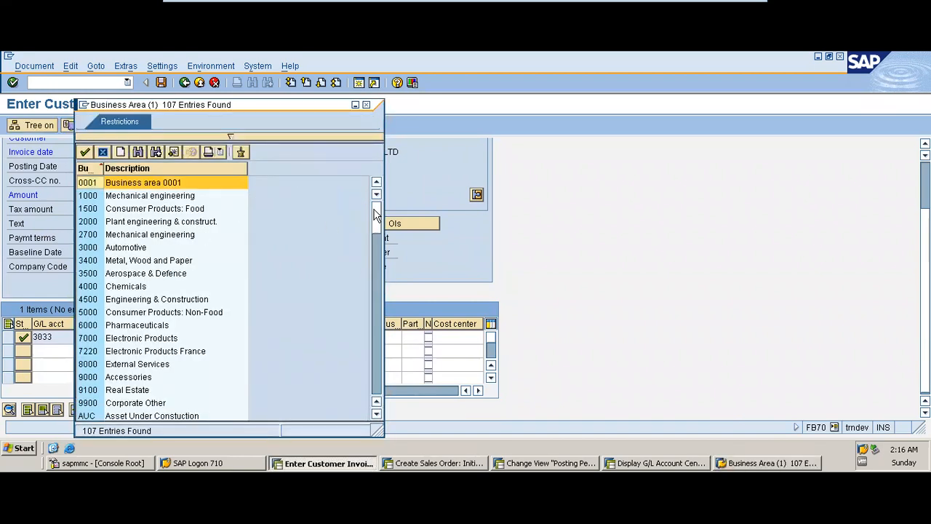
left_click_drag(375, 212, 375, 371)
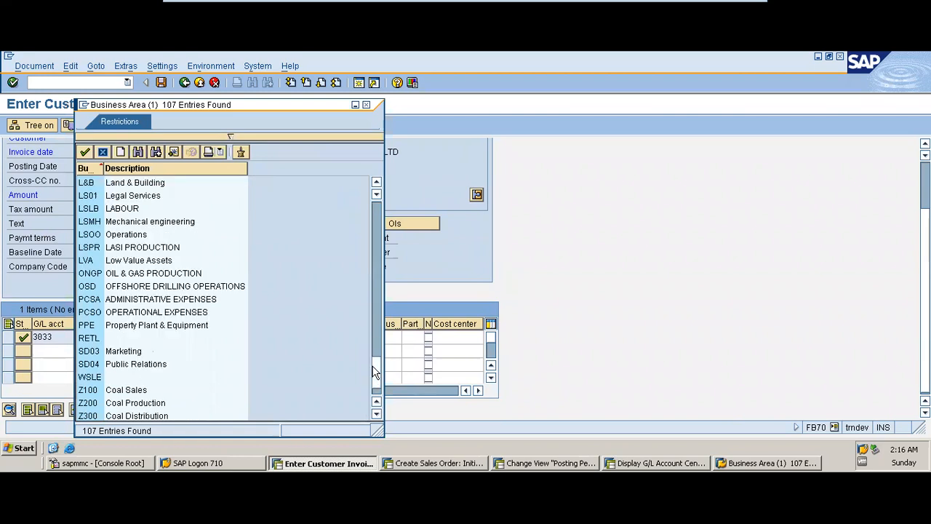
double_click(140, 351)
Assign profit center ADMIMOON02 to the account 3033 line item from the list of possible values.
key("Tab")
key("Tab")
key("Tab")
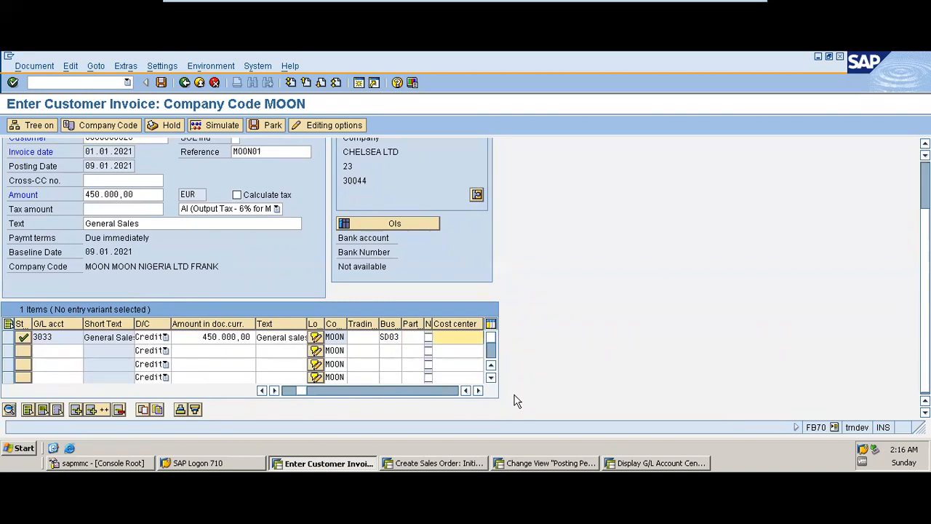
left_click(479, 391)
left_click(479, 390)
left_click(480, 391)
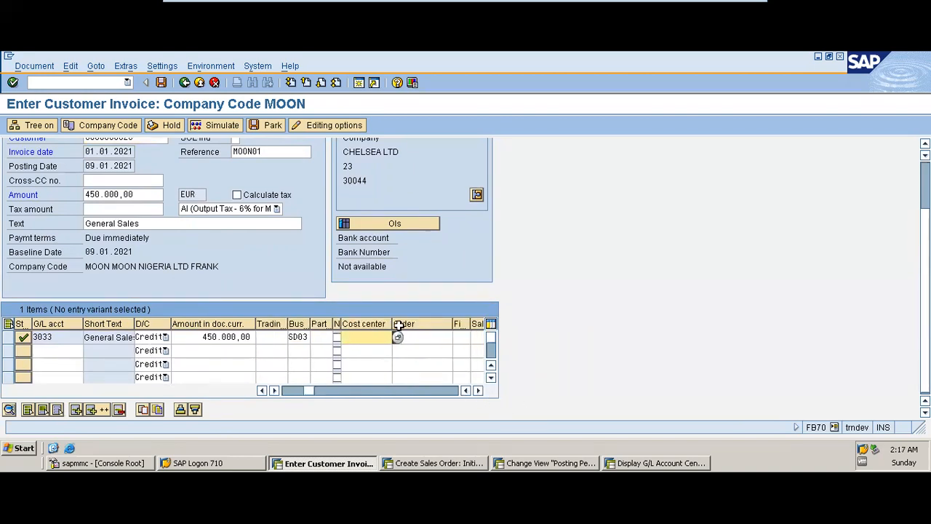
key("Tab")
key("Tab")
key("Tab")
key("Tab")
key("Tab")
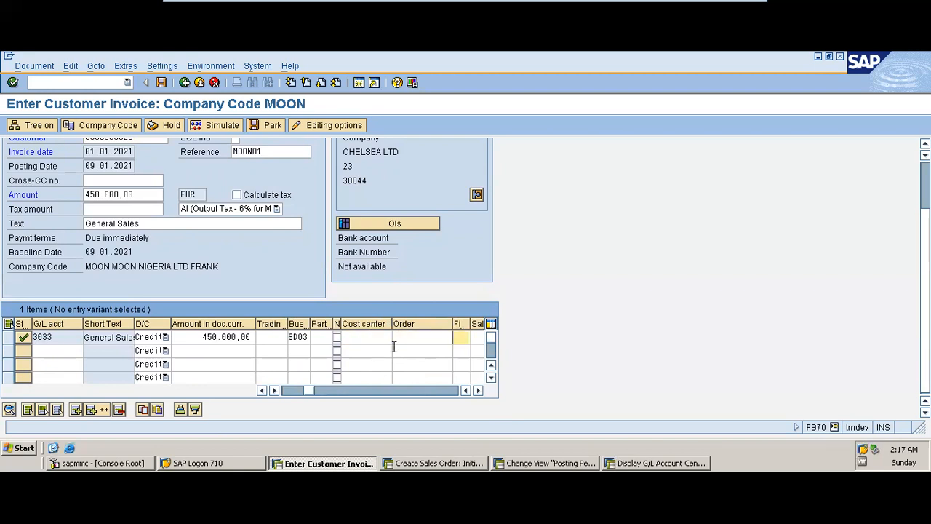
key("Tab")
key("Tab")
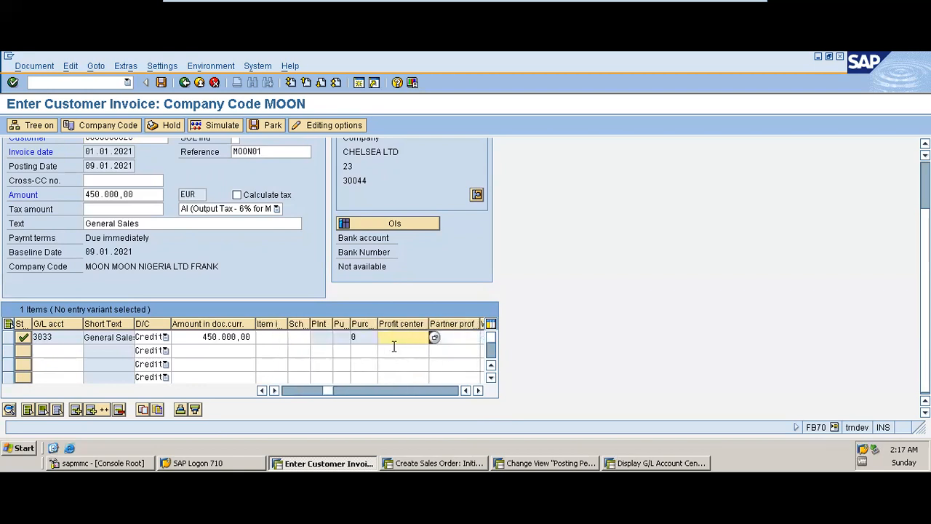
left_click(435, 337)
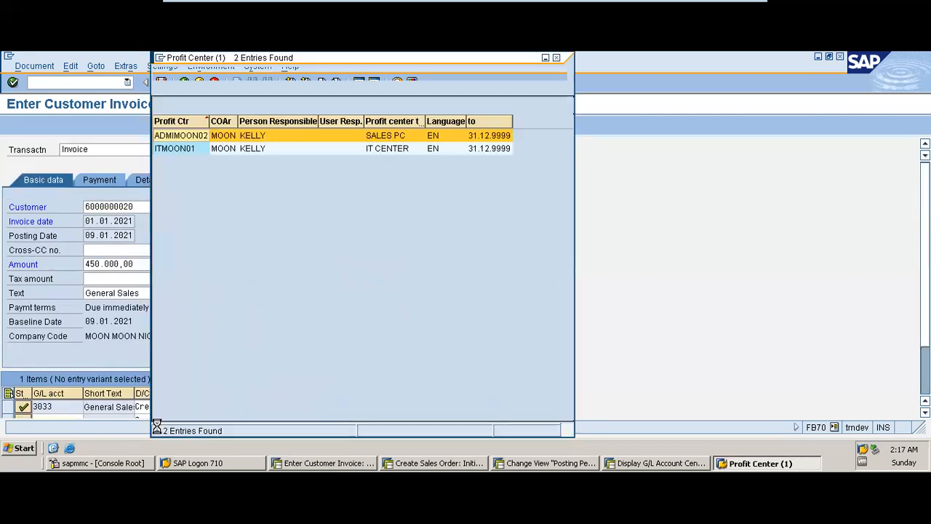
double_click(193, 135)
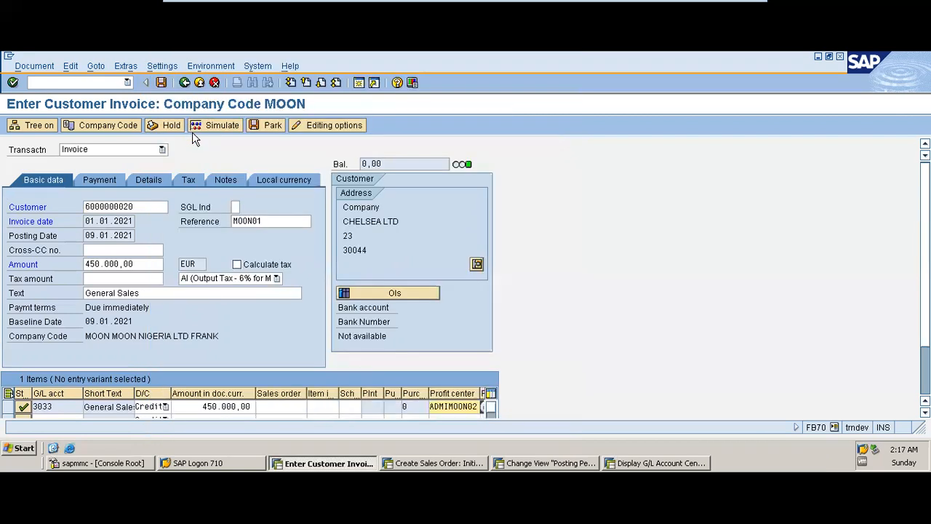
Check the remaining account assignment fields of the line item and simulate the customer invoice posting.
key("Tab")
key("Tab")
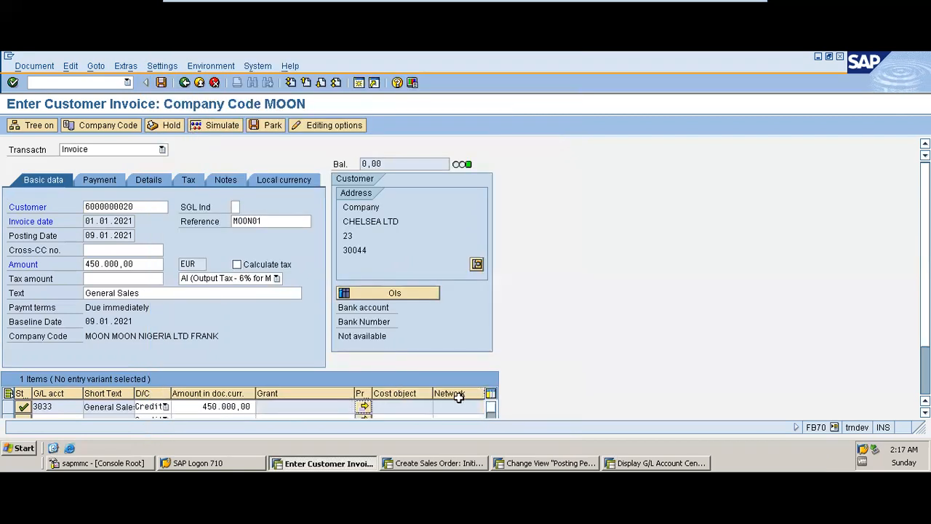
scroll(466, 276, "down", 3)
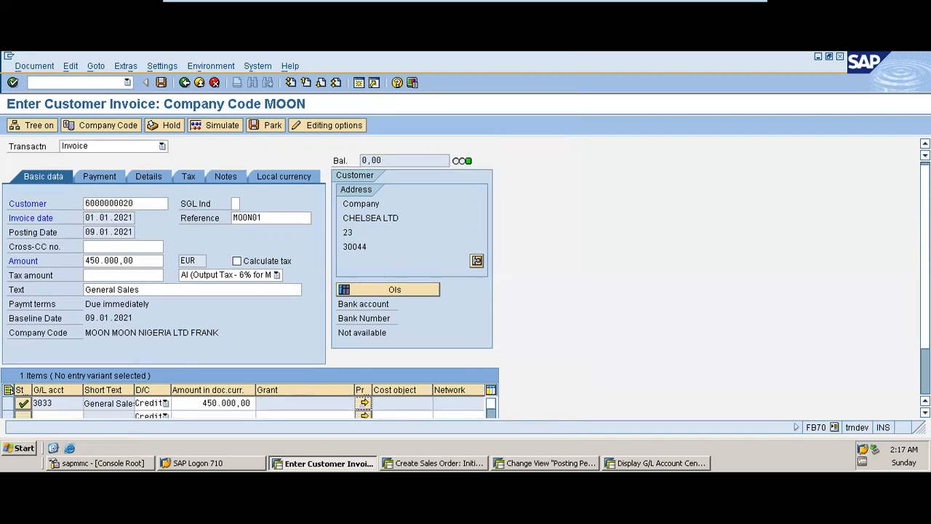
scroll(654, 353, "down", 2)
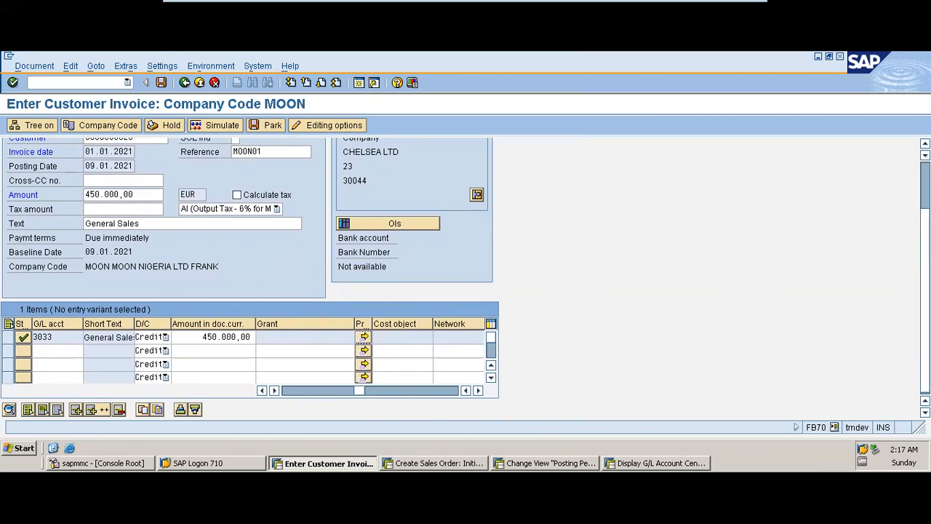
scroll(898, 177, "up", 2)
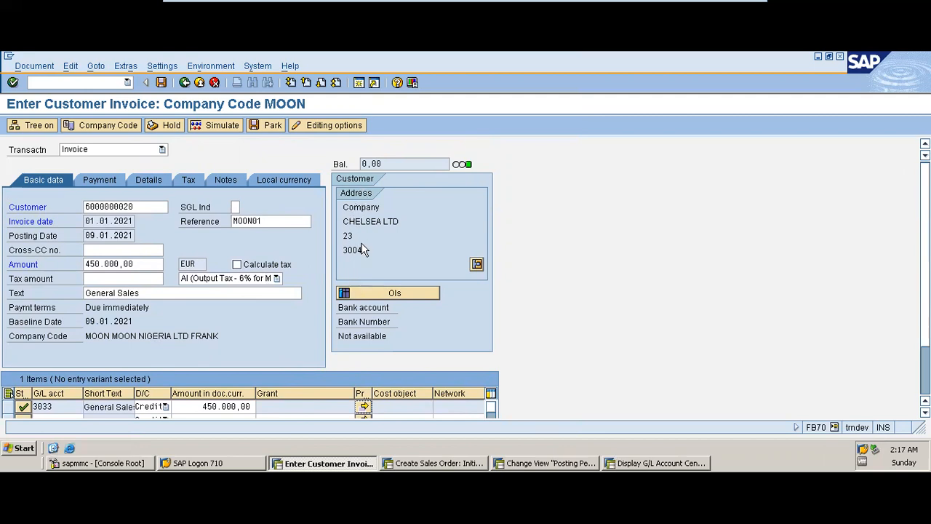
left_click(225, 131)
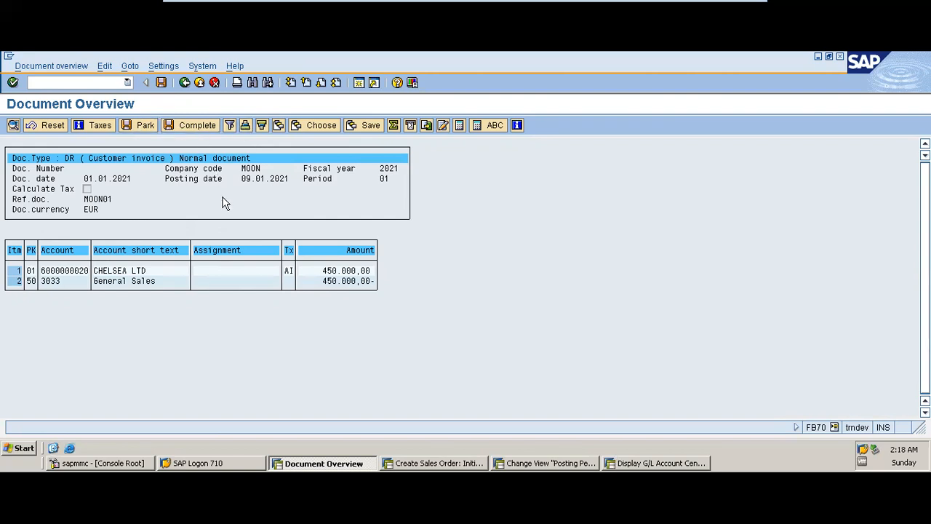
Post the simulated customer invoice in company code MOON, and switch to the PowerPoint presentation and back to SAP.
left_click(163, 84)
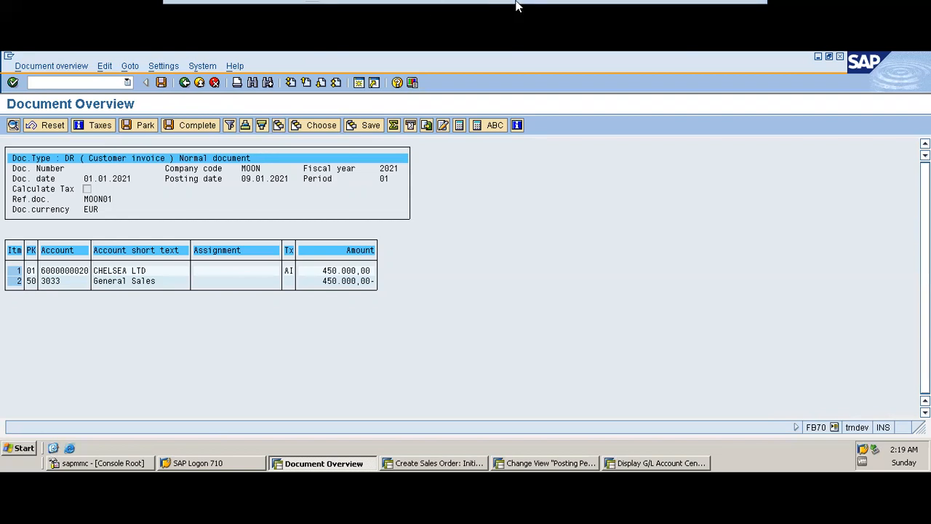
mouse_move(516, 5)
left_click(716, 8)
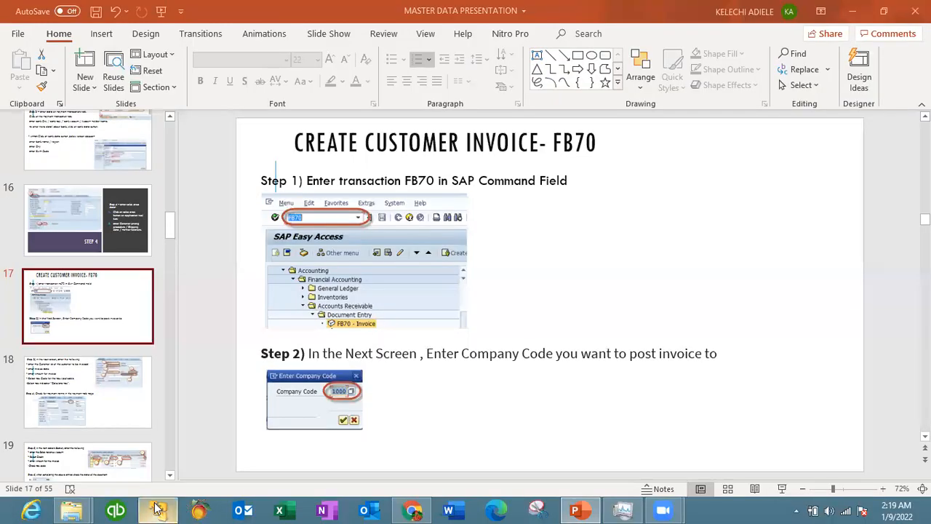
left_click(156, 509)
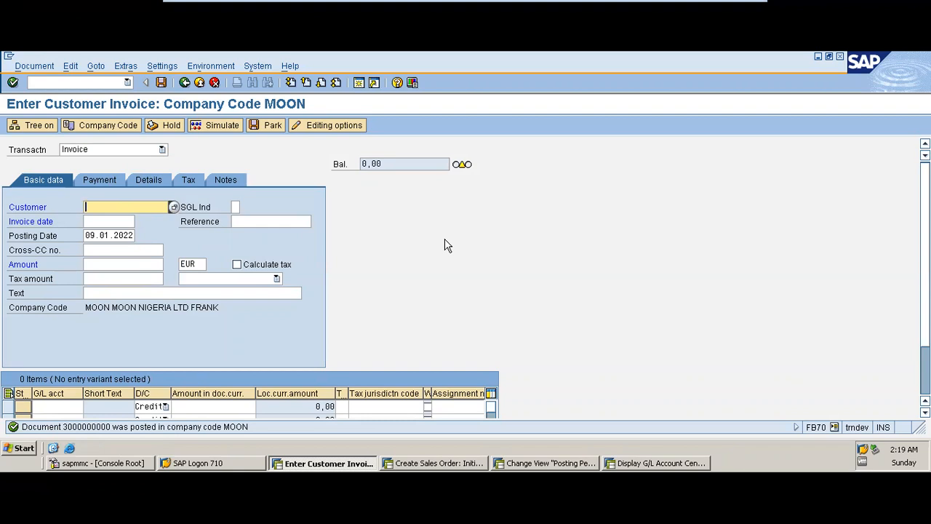
Switch to the PowerPoint presentation and review slides 18 and 19 on the FB70 header entries, payment terms, item details and posting.
mouse_move(610, 6)
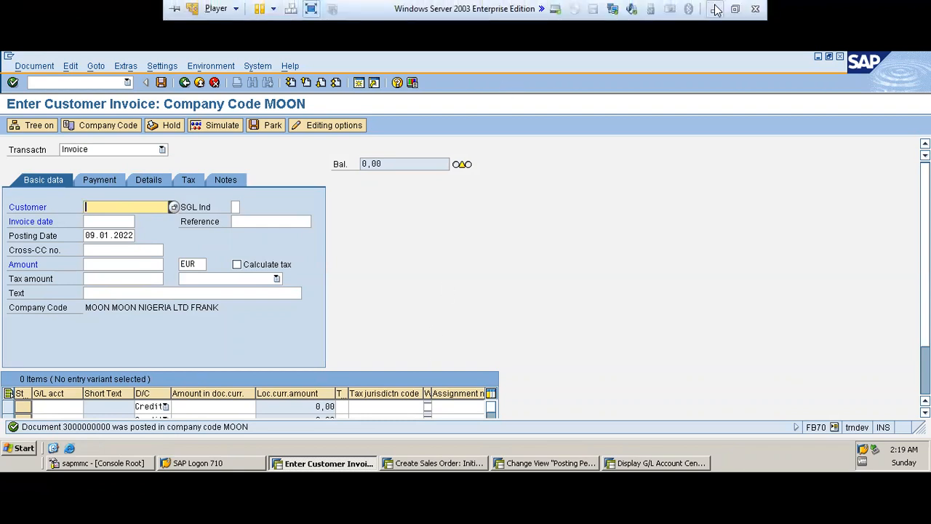
left_click(716, 9)
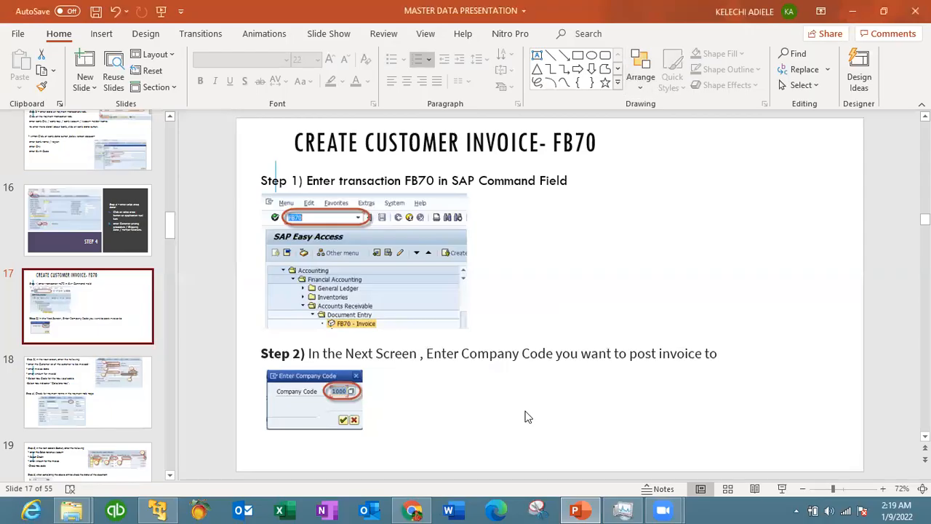
left_click(578, 509)
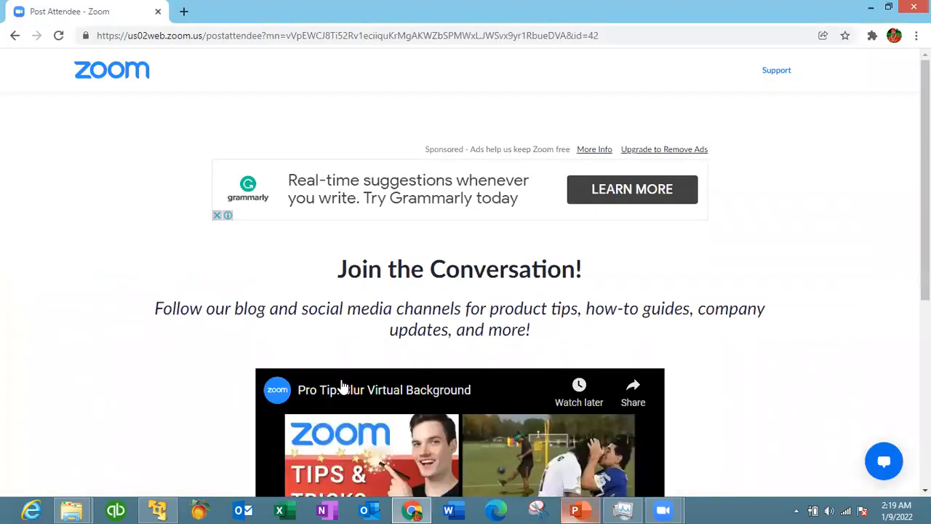
left_click(574, 509)
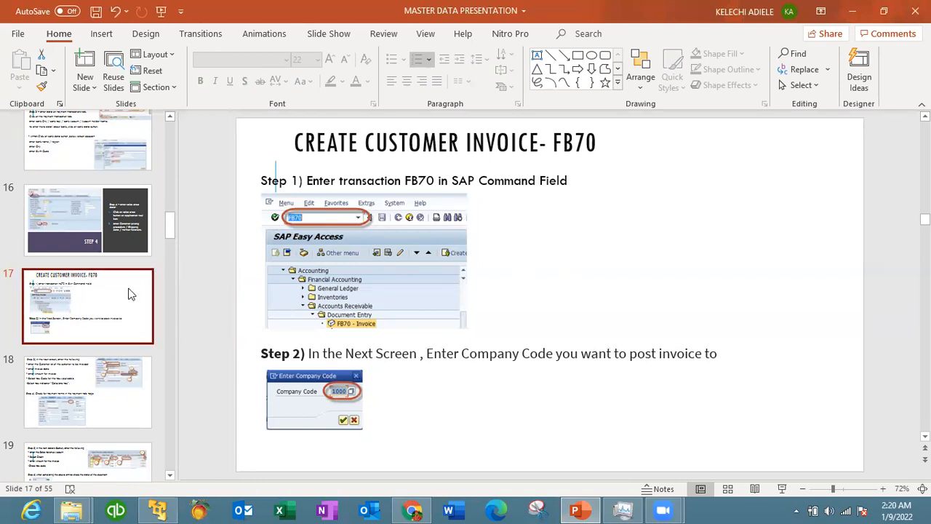
left_click(94, 360)
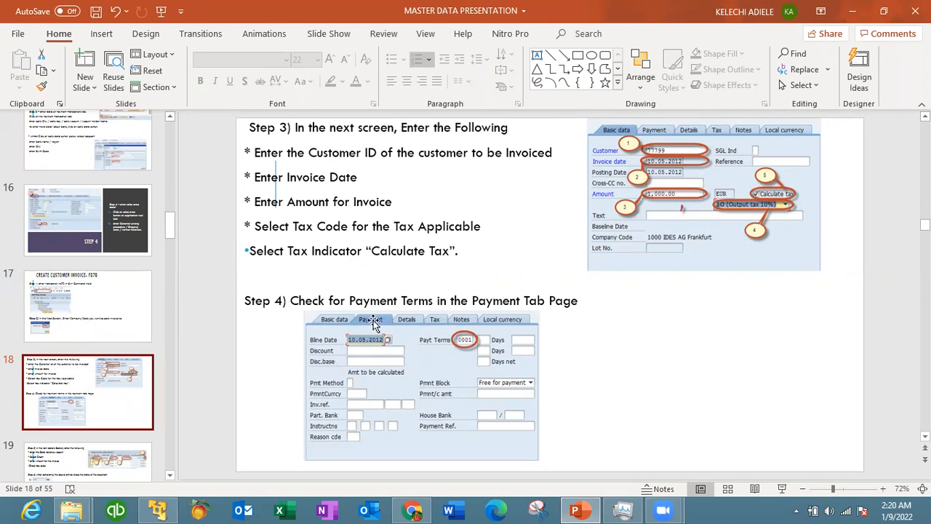
left_click(120, 469)
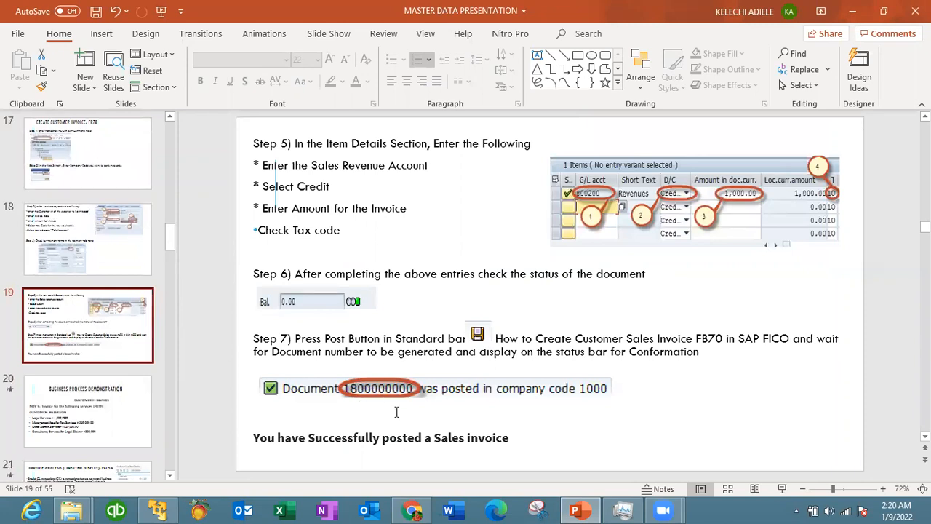
Return to SAP and display the customer invoice just posted from the FB70 entry screen.
left_click(158, 510)
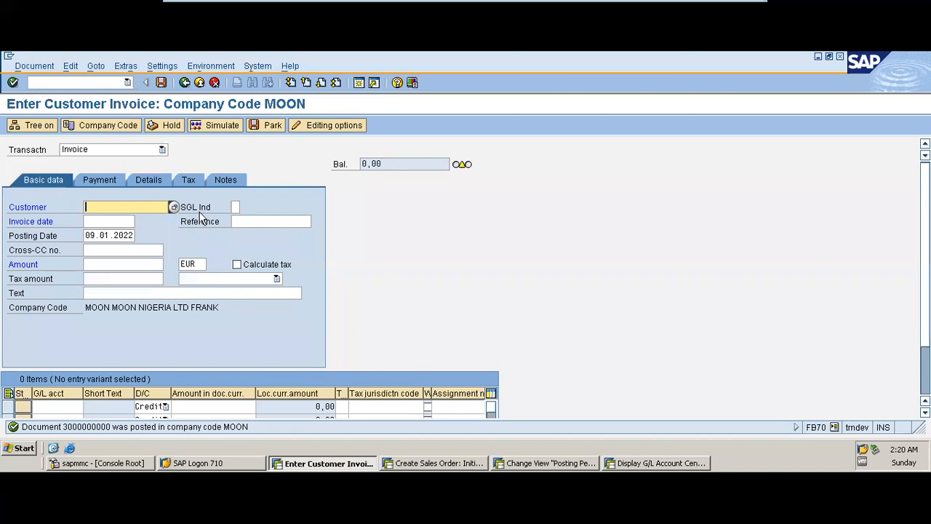
left_click(34, 66)
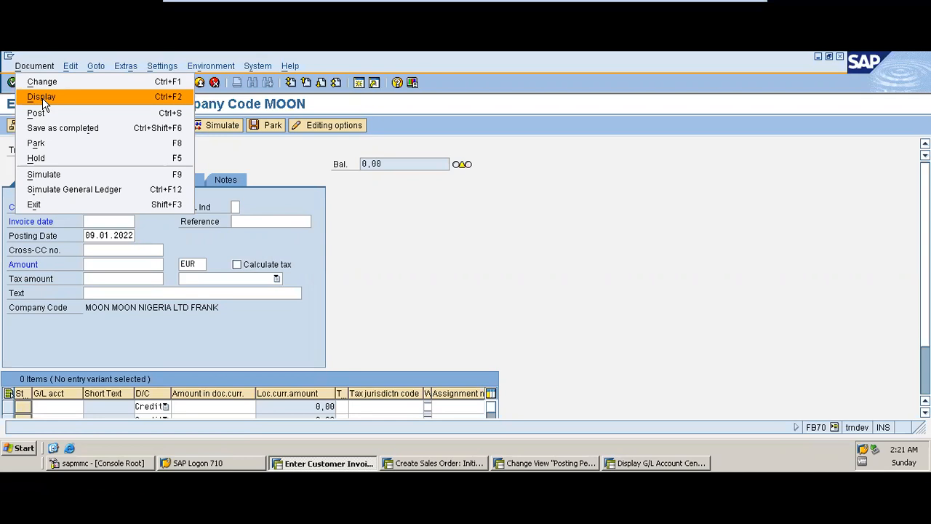
left_click(97, 96)
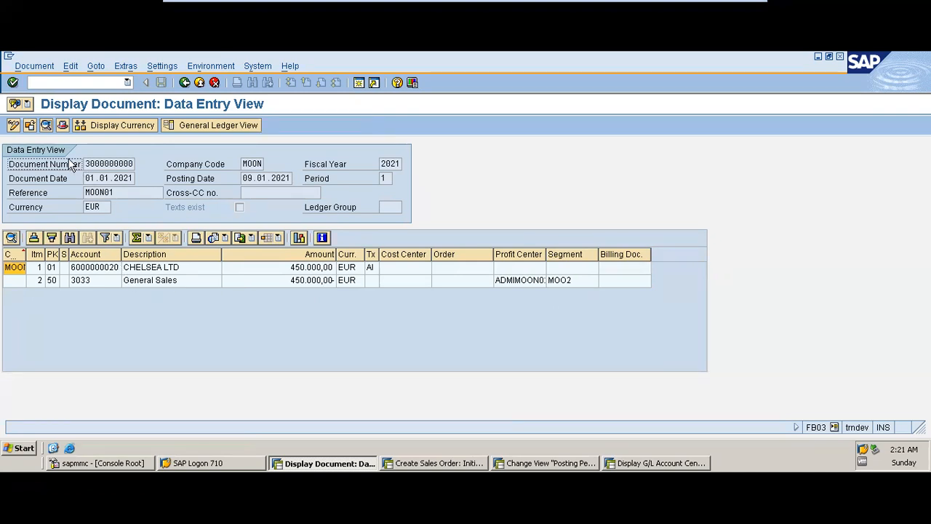
Look through the object services offered for the displayed invoice, including the workflow options.
left_click(28, 106)
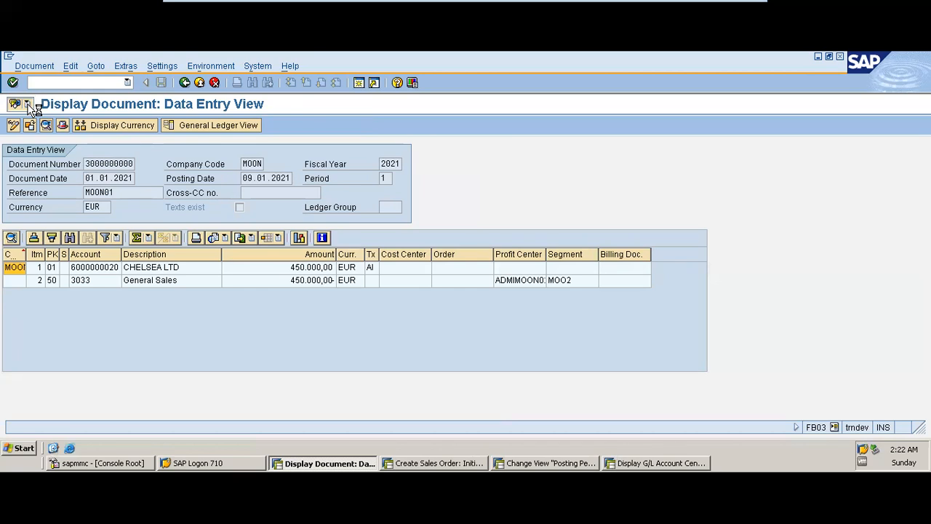
left_click(28, 105)
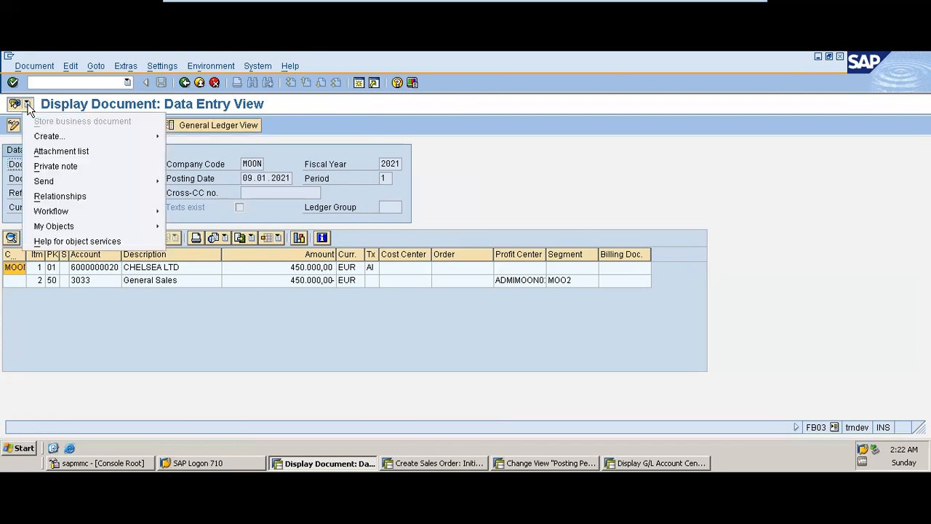
mouse_move(38, 141)
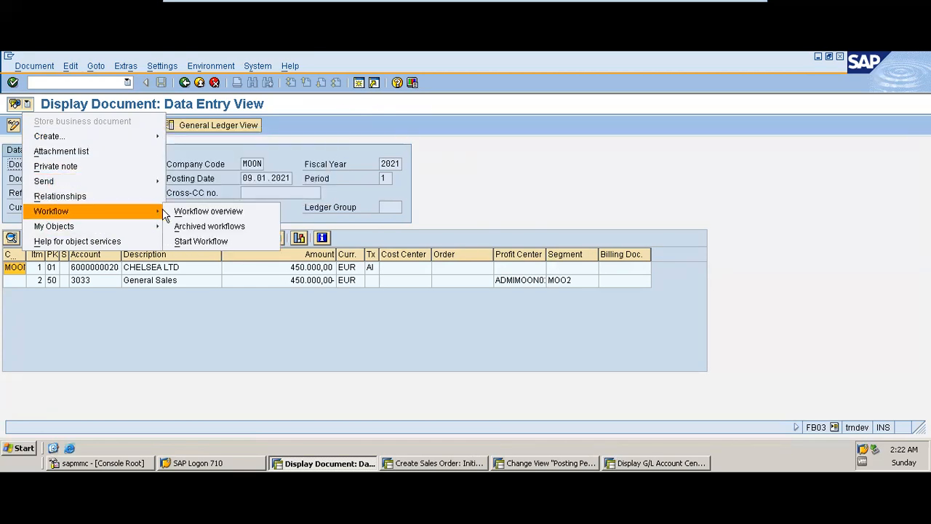
mouse_move(154, 216)
left_click(222, 154)
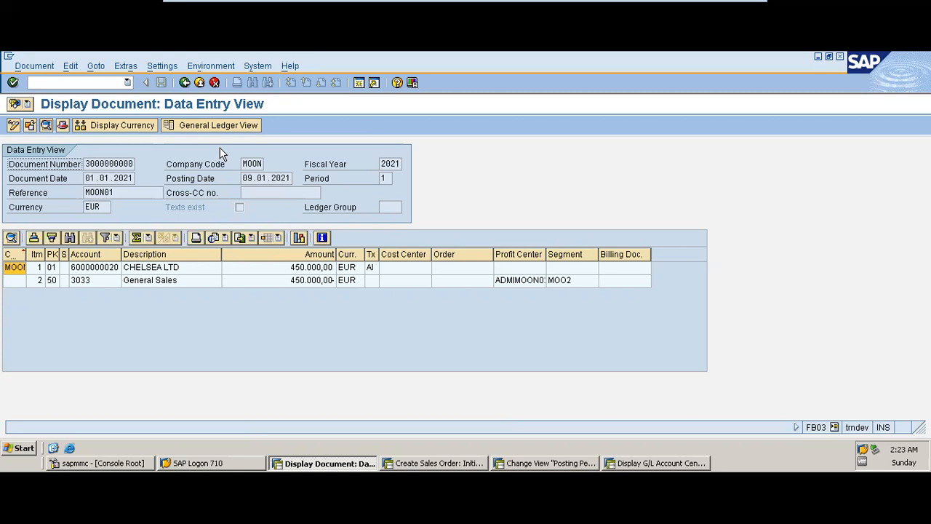
Examine the document header and additional details of the invoice's CHELSEA LTD line item, and return to the invoice entry screen.
double_click(165, 271)
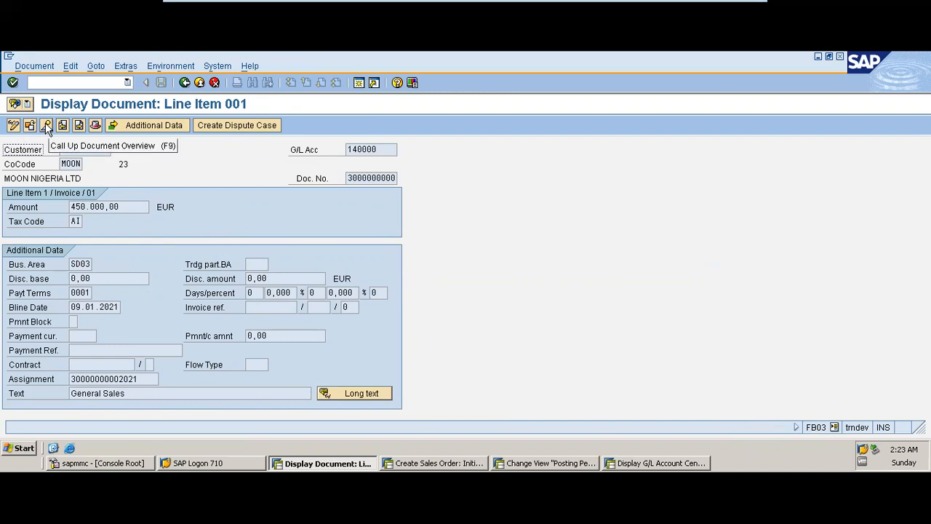
left_click(98, 127)
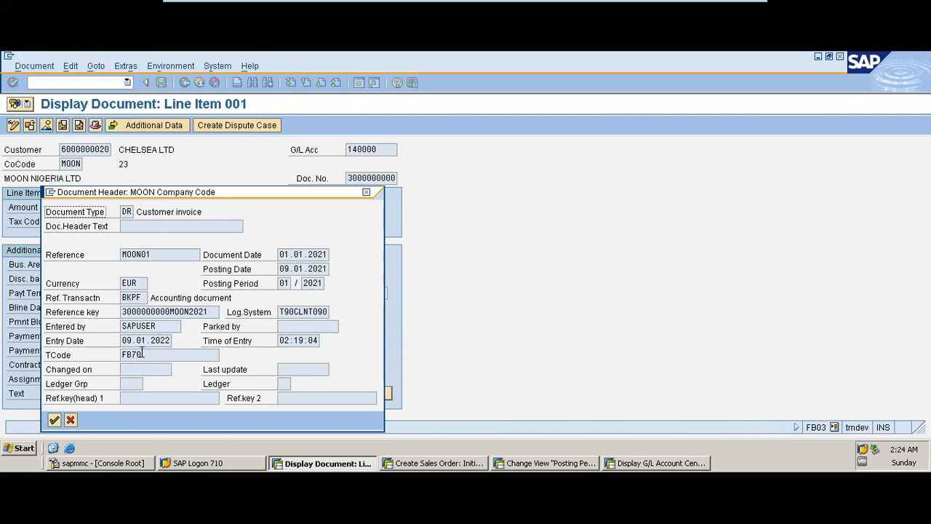
left_click(367, 192)
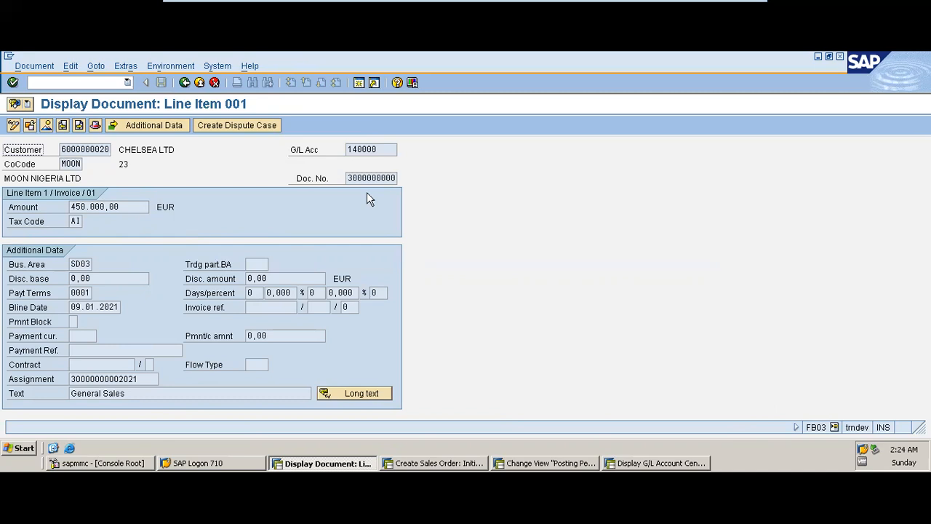
left_click(151, 127)
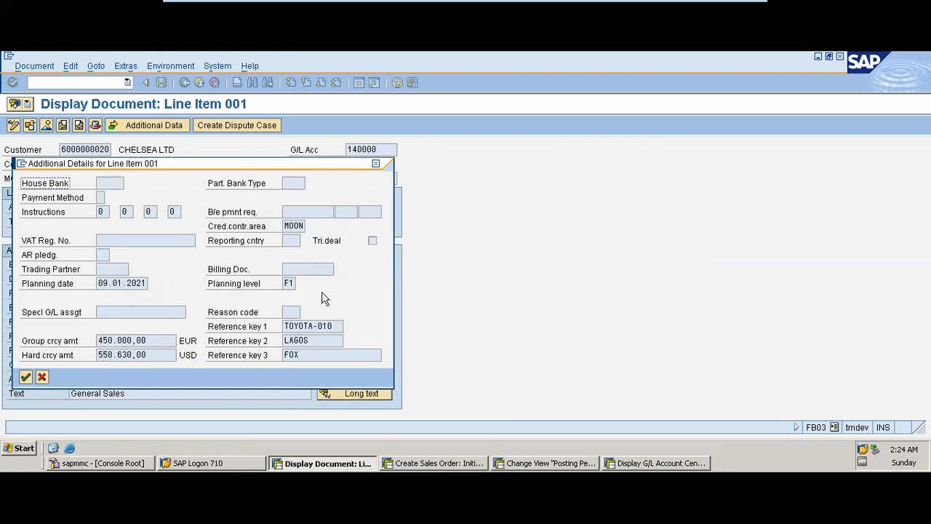
left_click(375, 163)
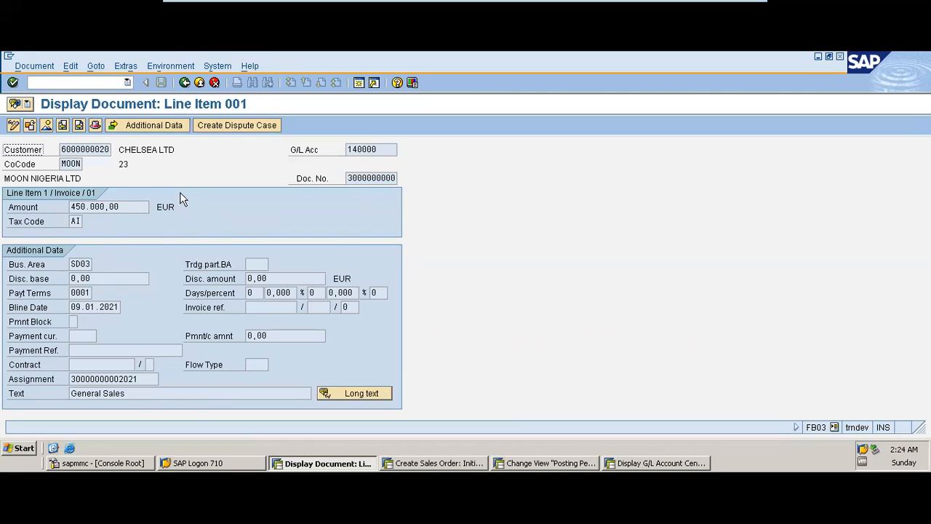
left_click(184, 83)
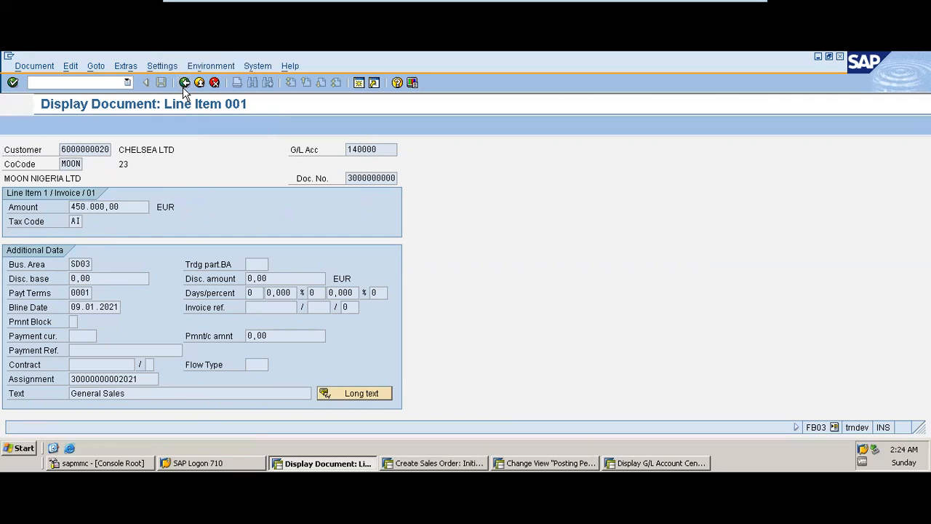
left_click(188, 83)
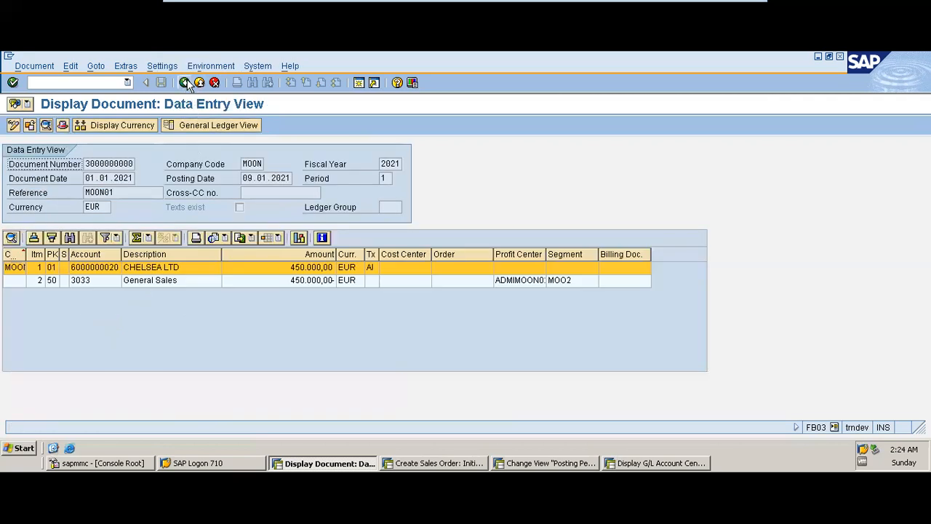
Open the posted invoice in change mode, check which fields of the CHELSEA LTD line item are editable, and leave without changes.
left_click(33, 66)
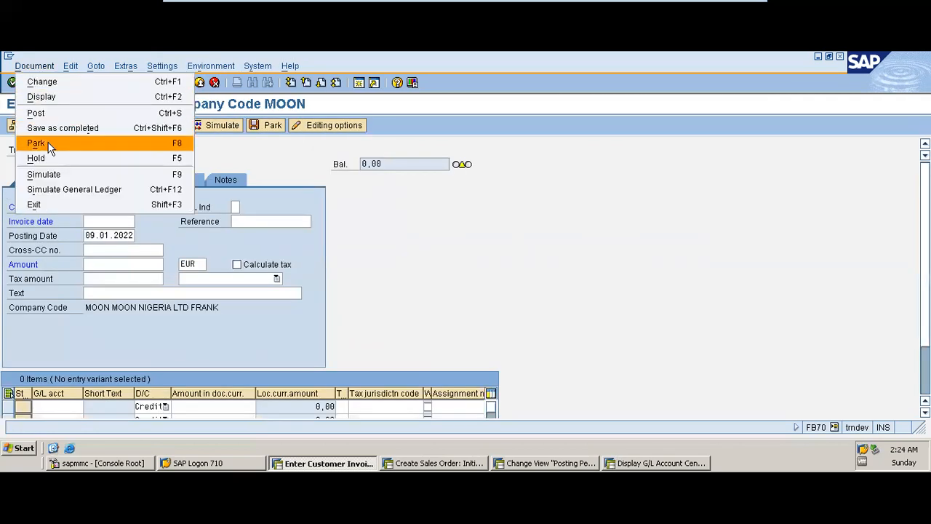
left_click(50, 86)
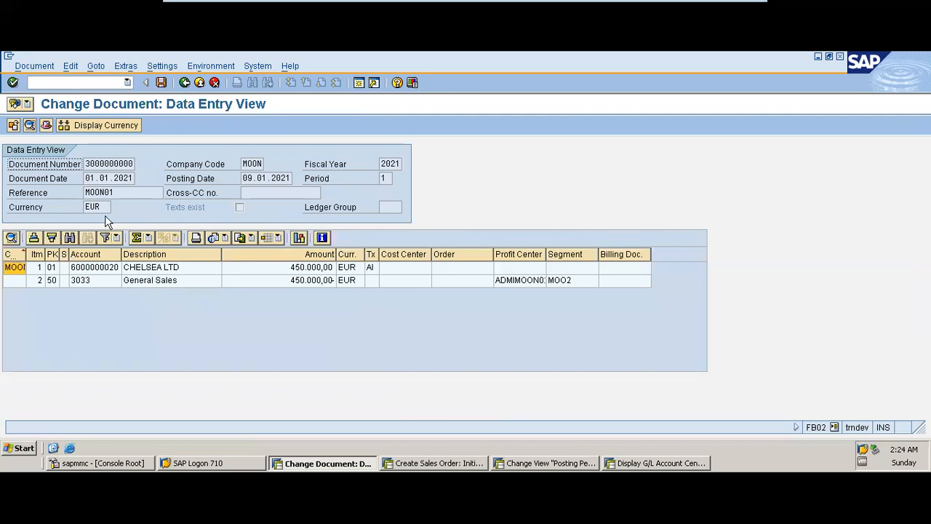
double_click(176, 268)
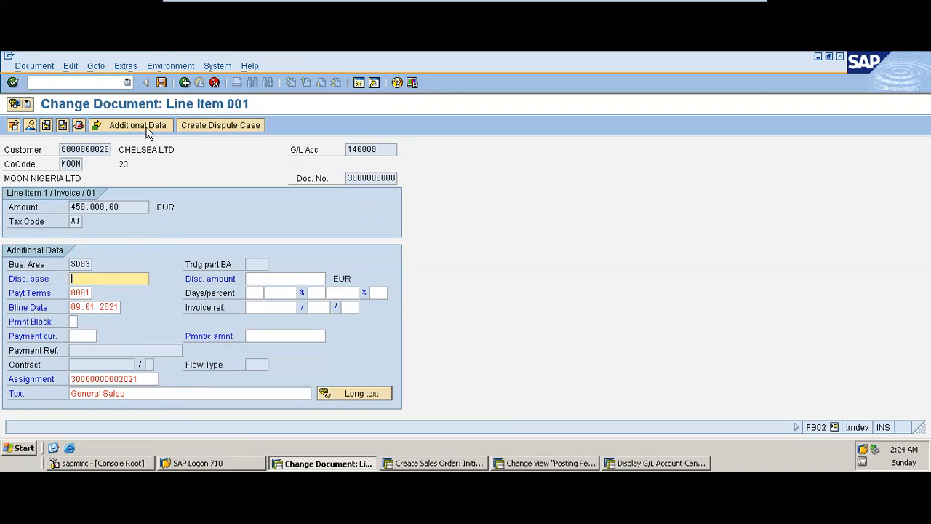
left_click(184, 83)
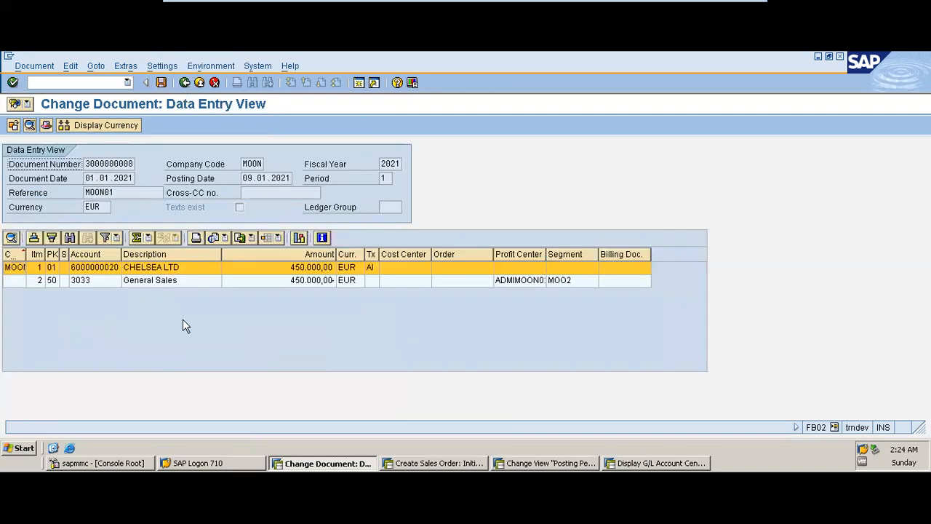
left_click(44, 66)
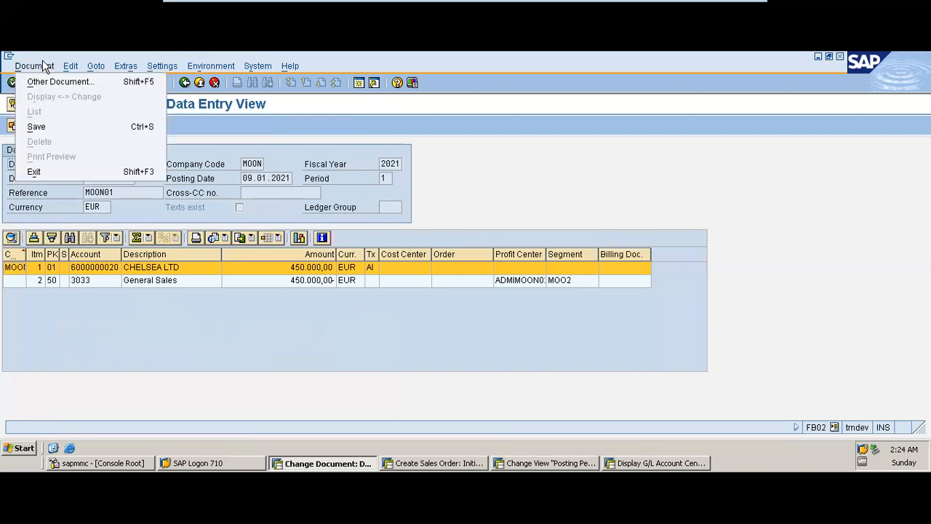
mouse_move(71, 67)
left_click(218, 139)
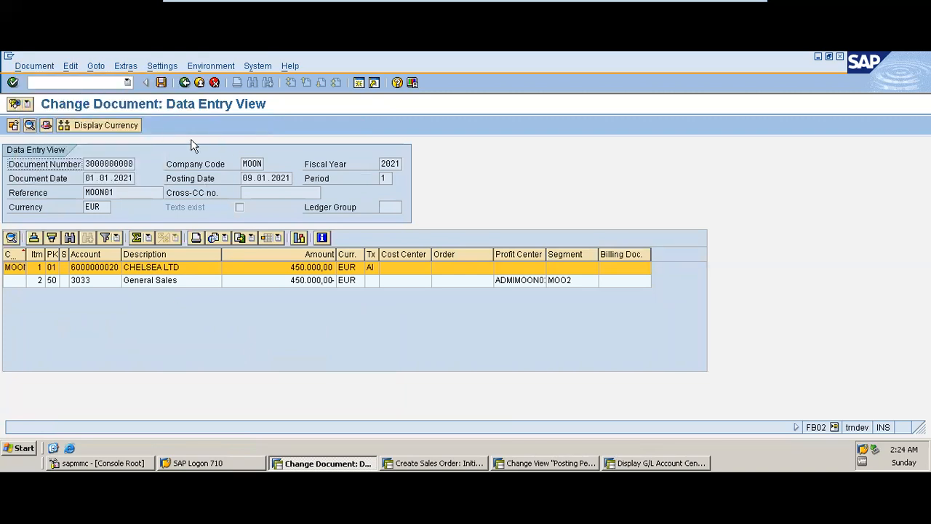
left_click(184, 83)
Check the document functions available in FB70, and exit the customer invoice entry to SAP Easy Access.
left_click(34, 66)
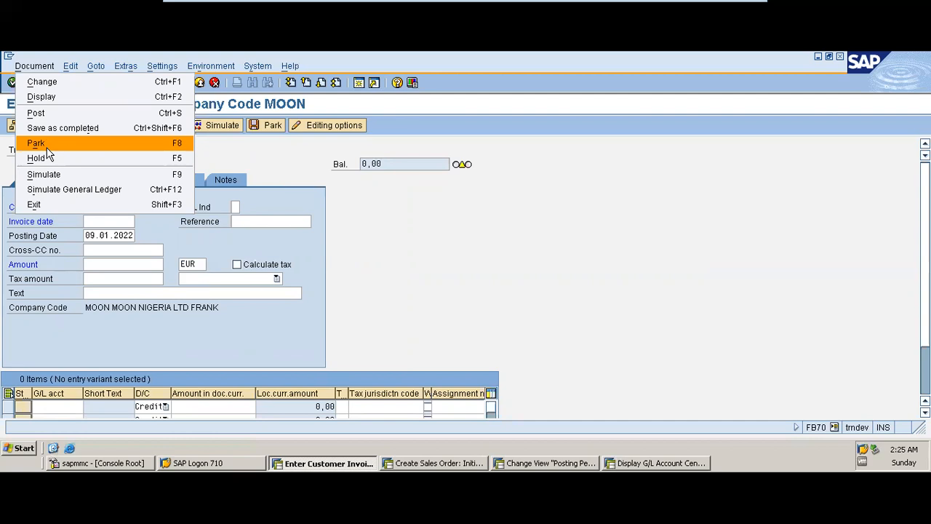
left_click(213, 161)
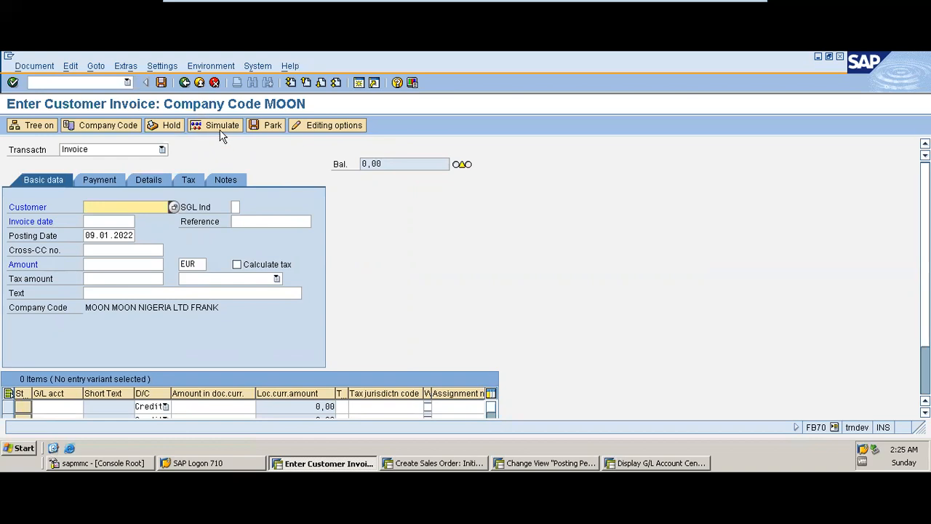
left_click(184, 84)
left_click(205, 86)
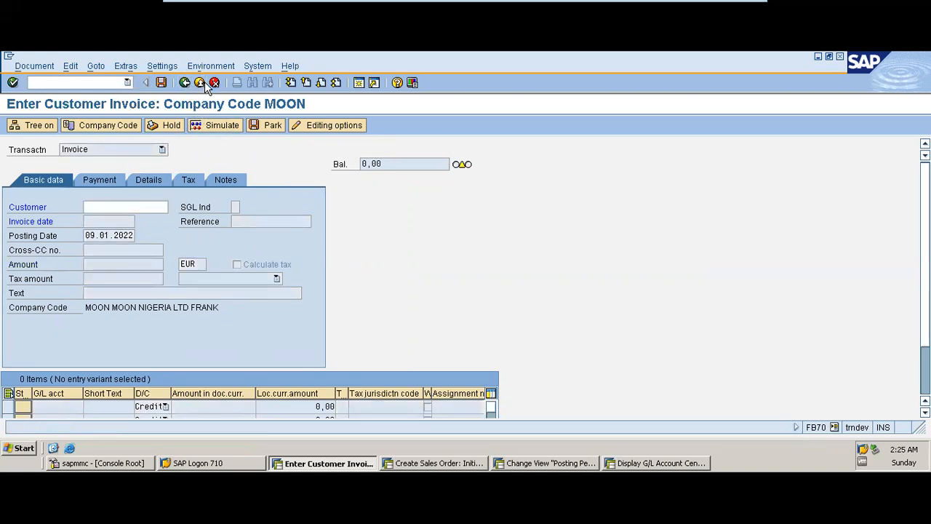
left_click(205, 312)
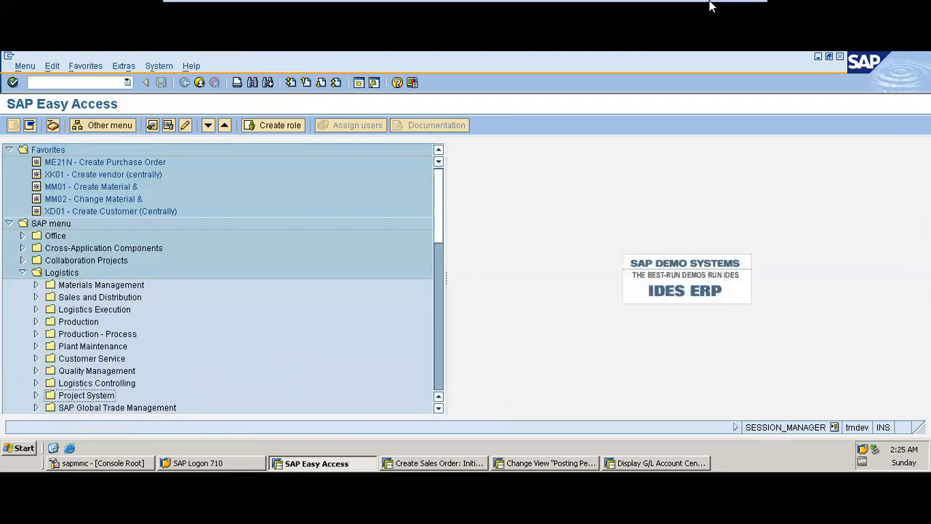
Switch to the PowerPoint presentation and view slide 20, the business process demonstration for the customer FI invoice.
mouse_move(711, 6)
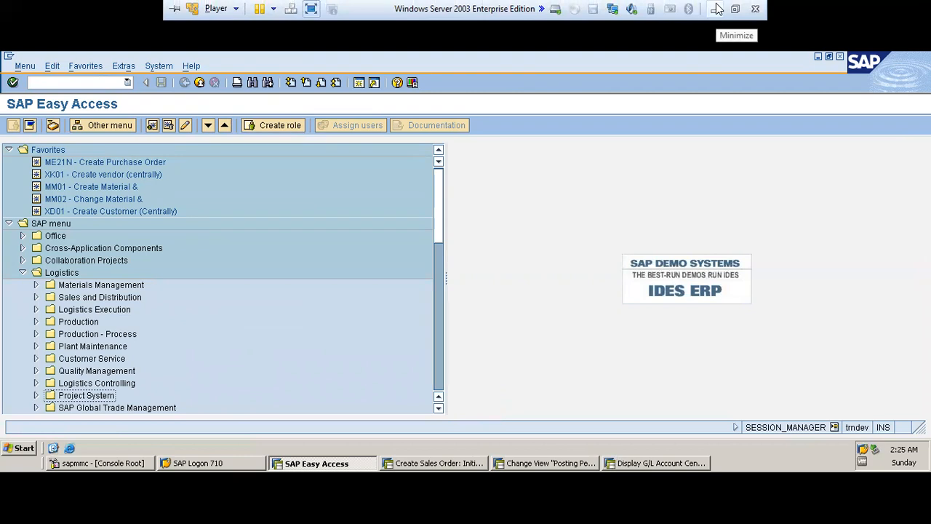
left_click(717, 9)
left_click(138, 422)
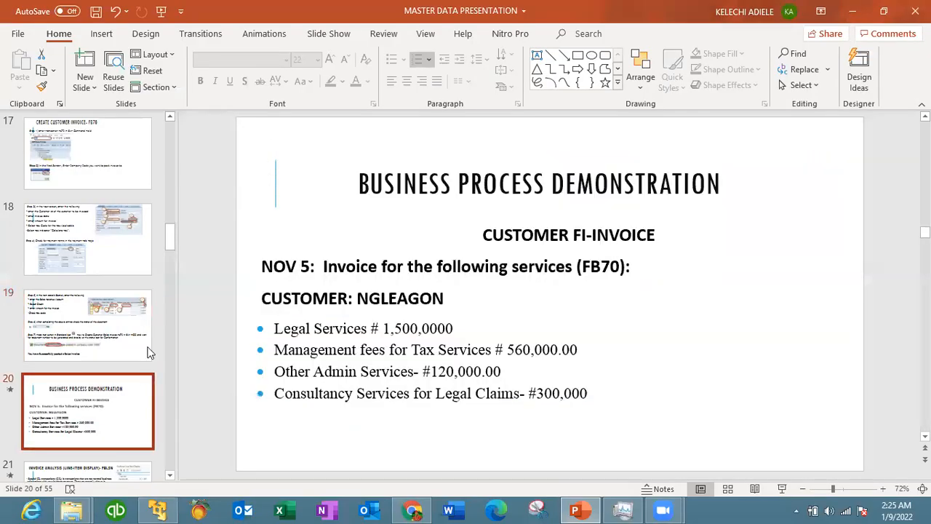
scroll(170, 240, "down", 3)
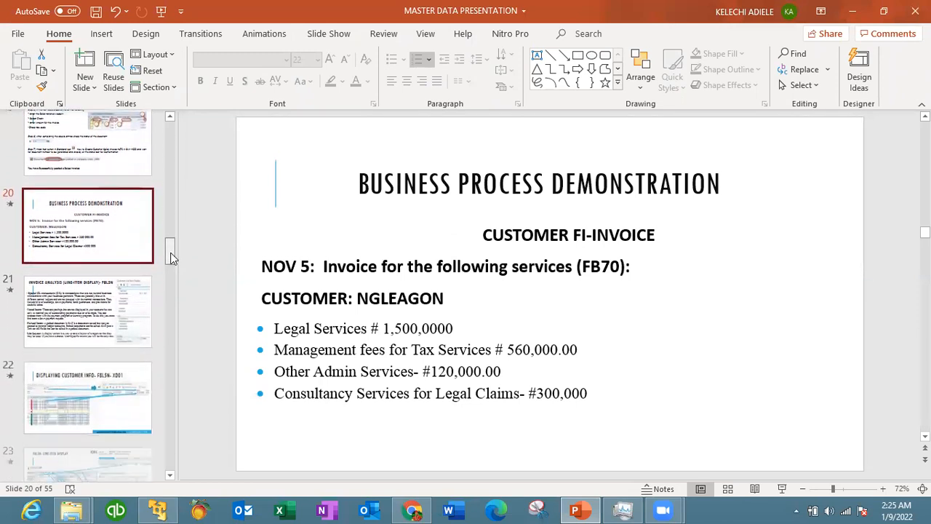